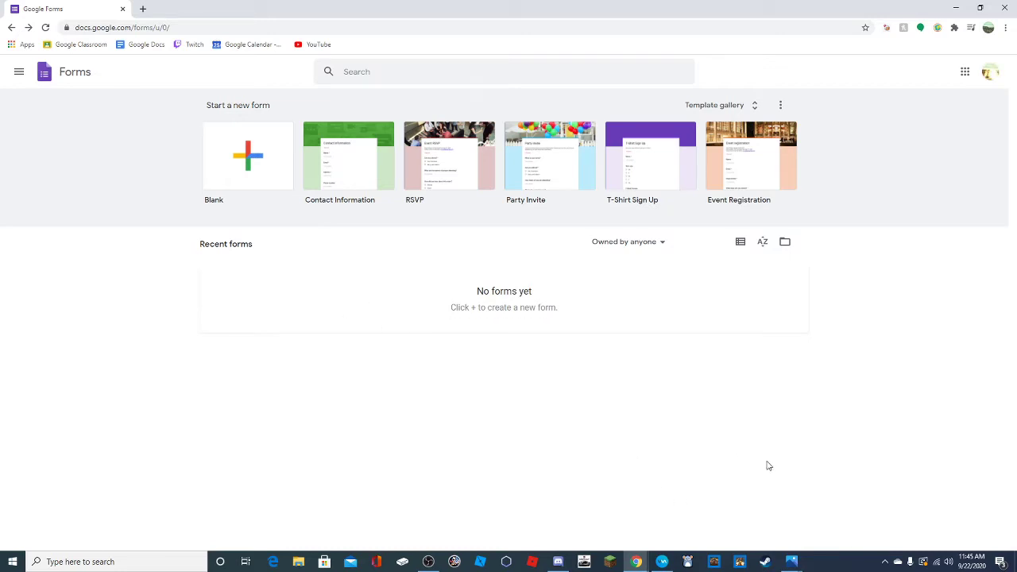
Bring up the Photos screenshot of the video analytics showing 2,181 views in 28 days
click(792, 562)
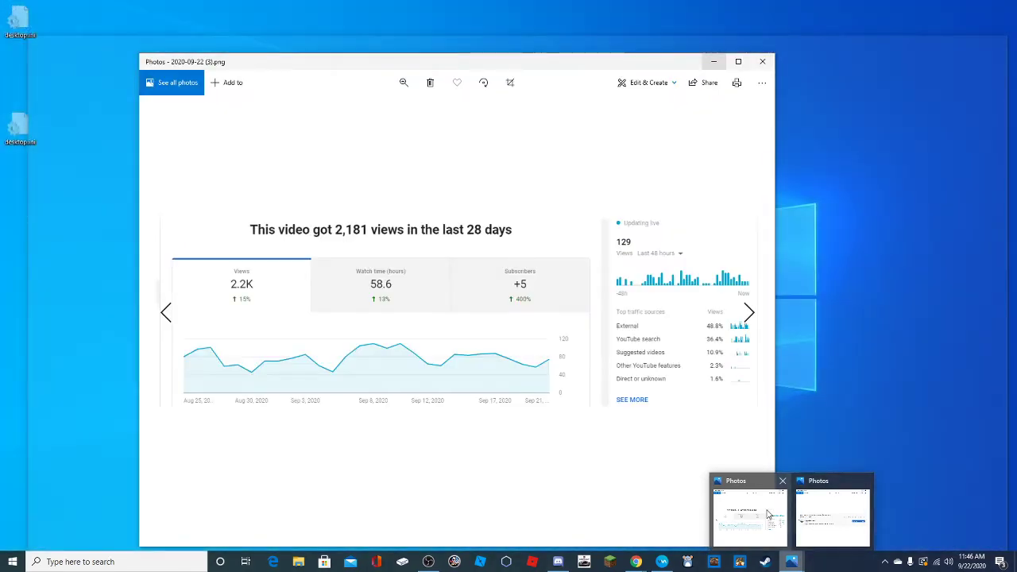
Review the video stats and video page screenshots, then close both Photos windows
click(768, 515)
drag(419, 61, 394, 40)
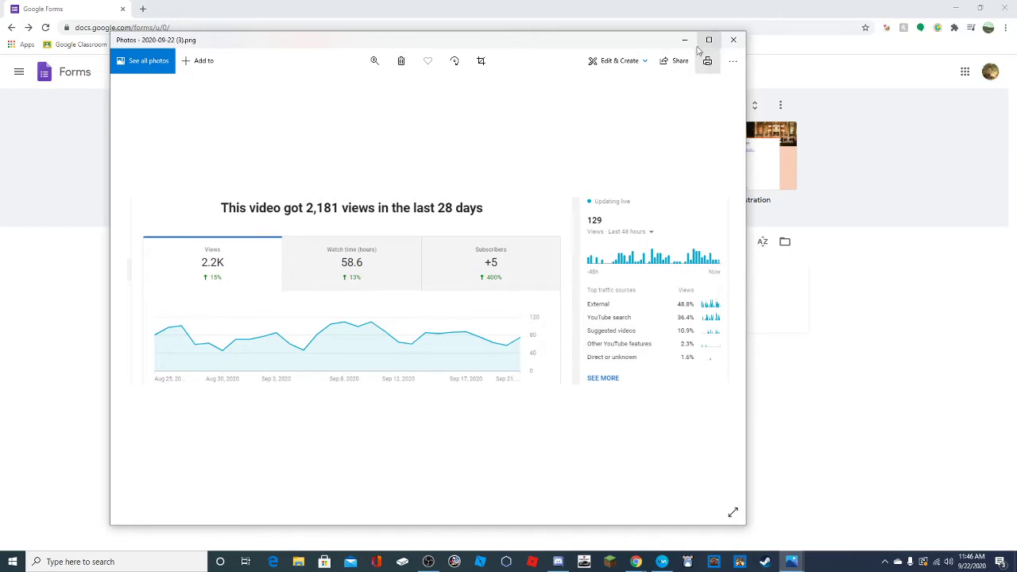
mouse_move(796, 565)
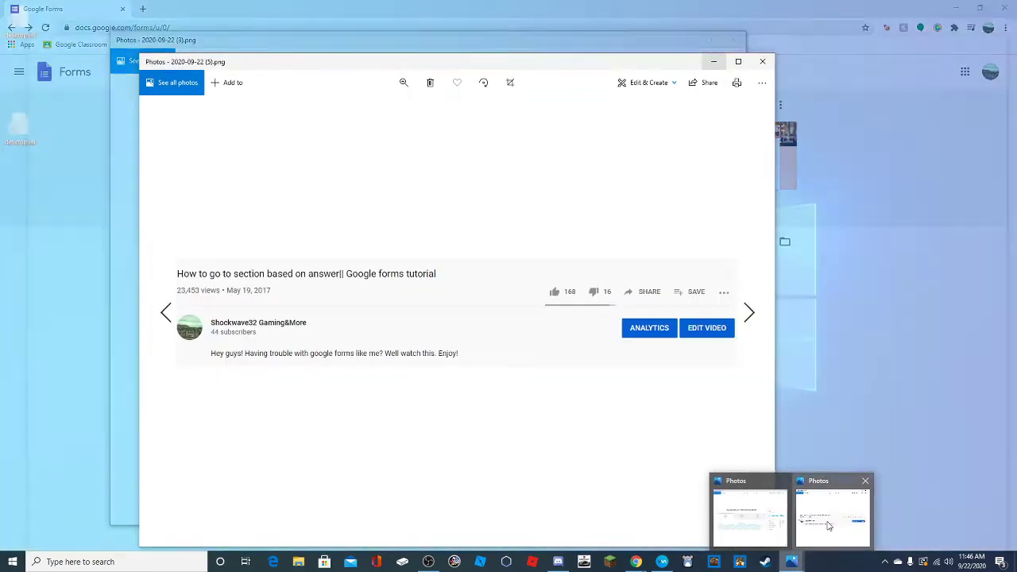
click(830, 521)
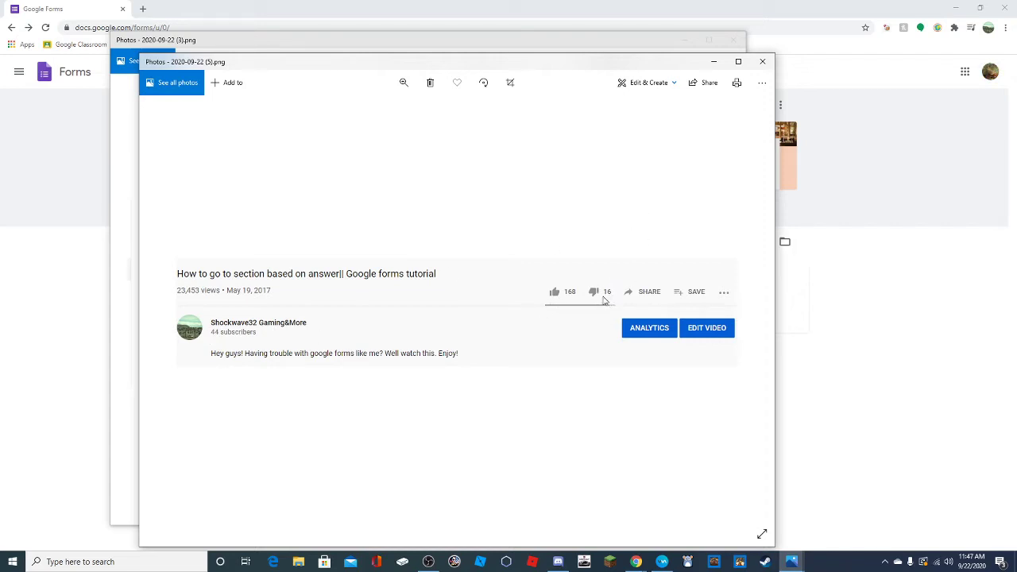
click(758, 66)
click(733, 39)
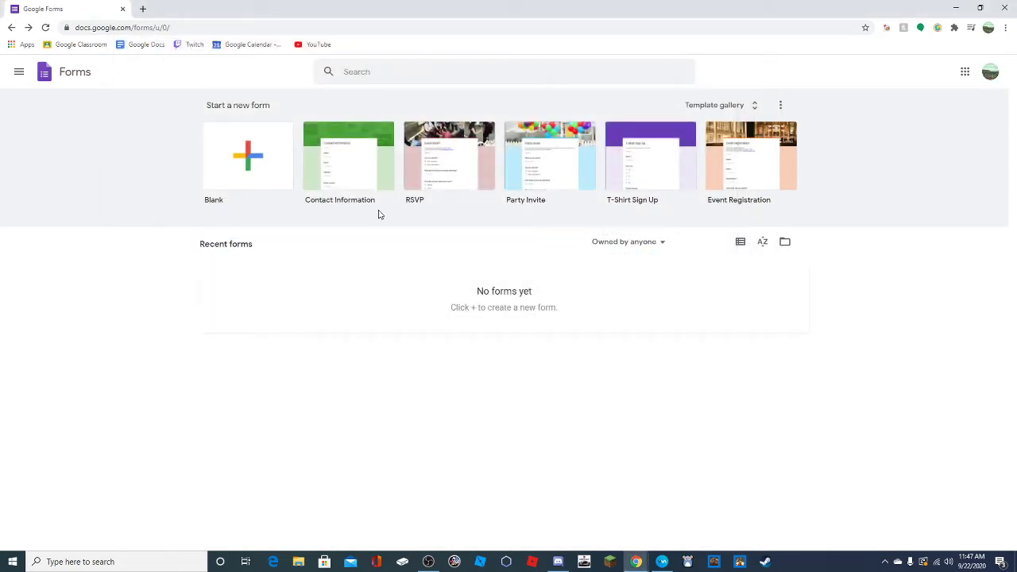
Create a blank form and select its 'Untitled form' title for renaming
click(249, 162)
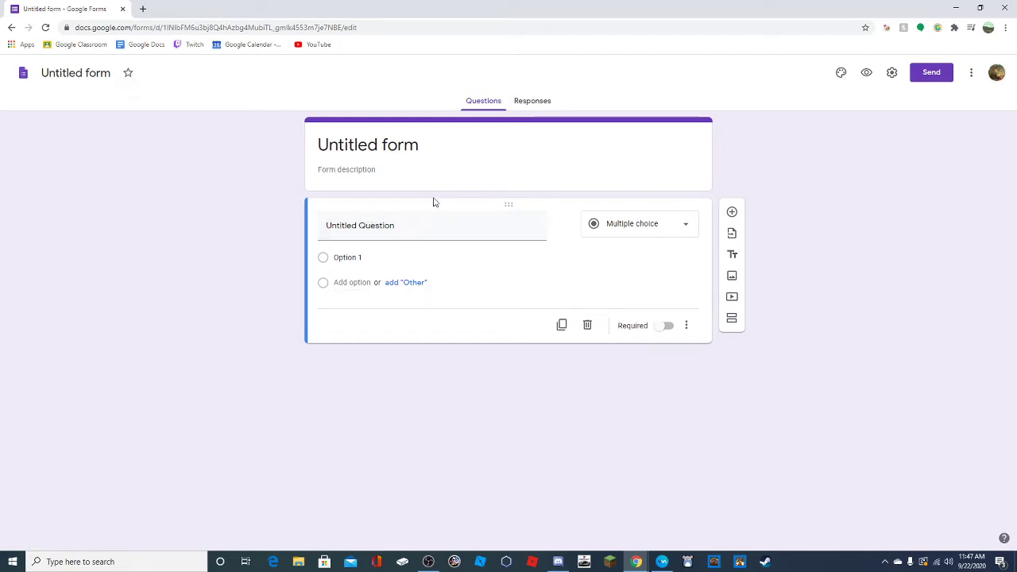
click(416, 146)
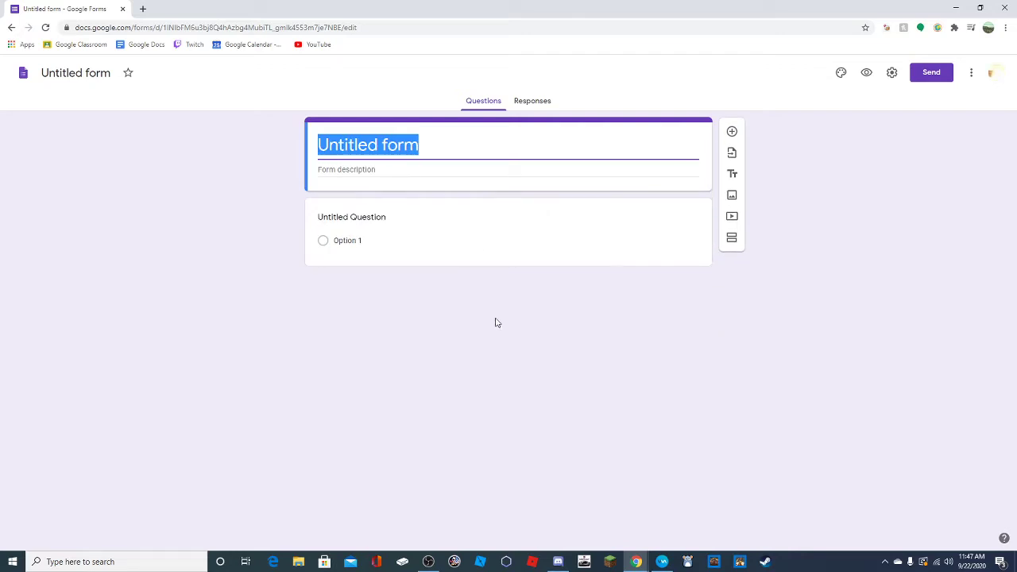
click(352, 157)
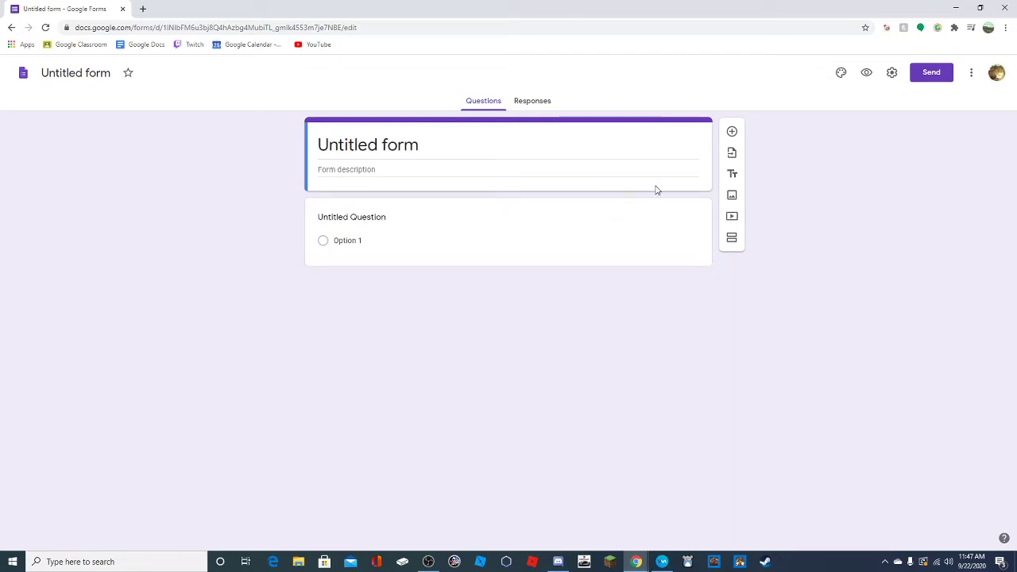
click(440, 151)
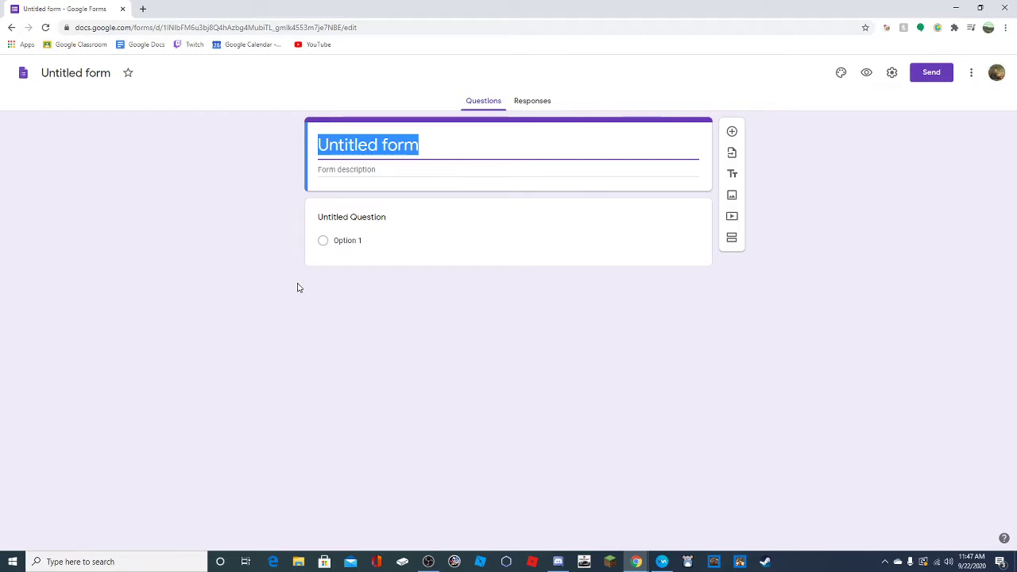
Retitle the form 'Video Form', fixing the typo
text(Vidoe)
key(BackSpace)
key(BackSpace)
text(eo )
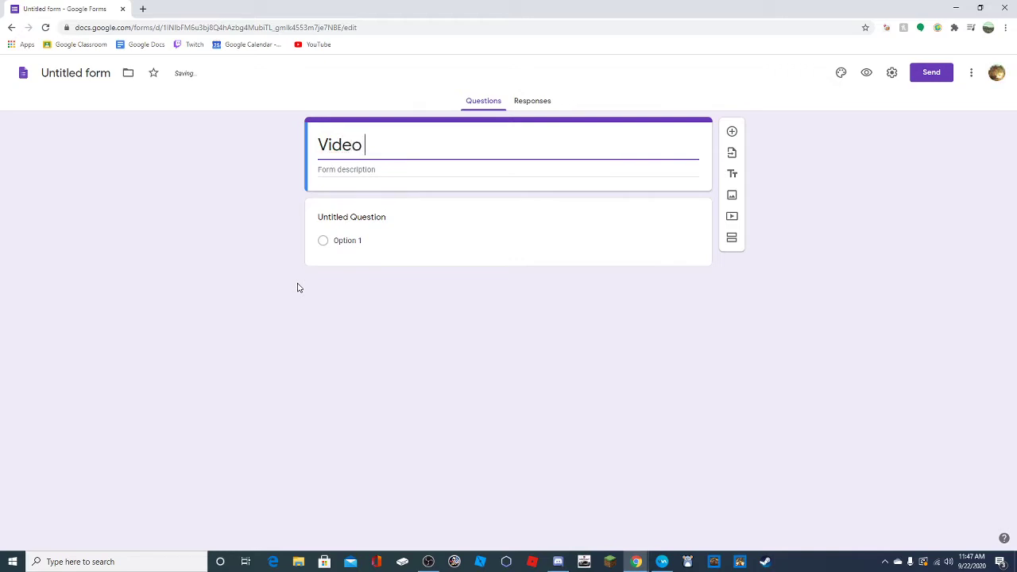
text(Form)
Add the form description 'Form for video for veiws'
click(364, 171)
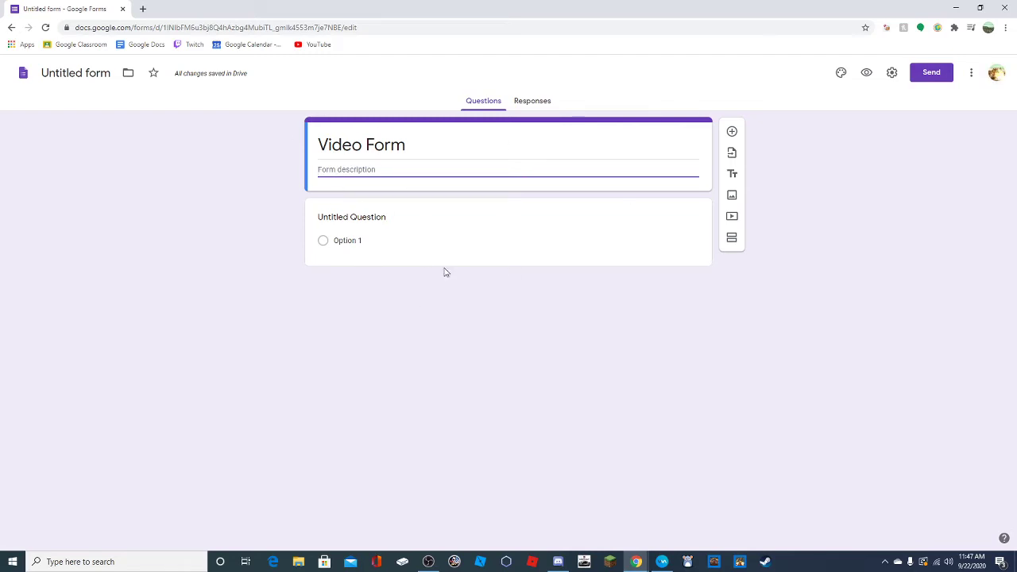
text(Form for video)
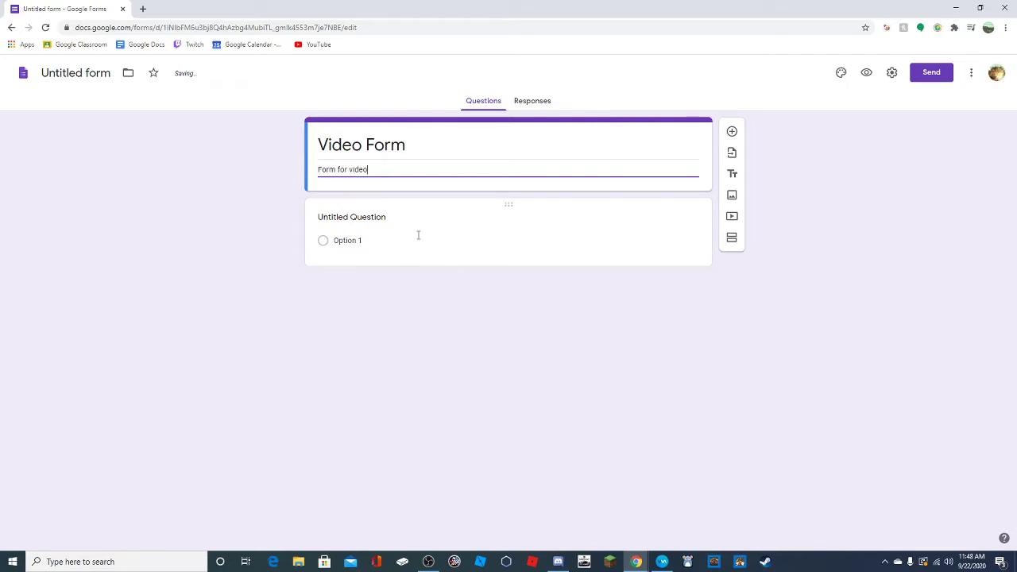
text(iws)
click(342, 220)
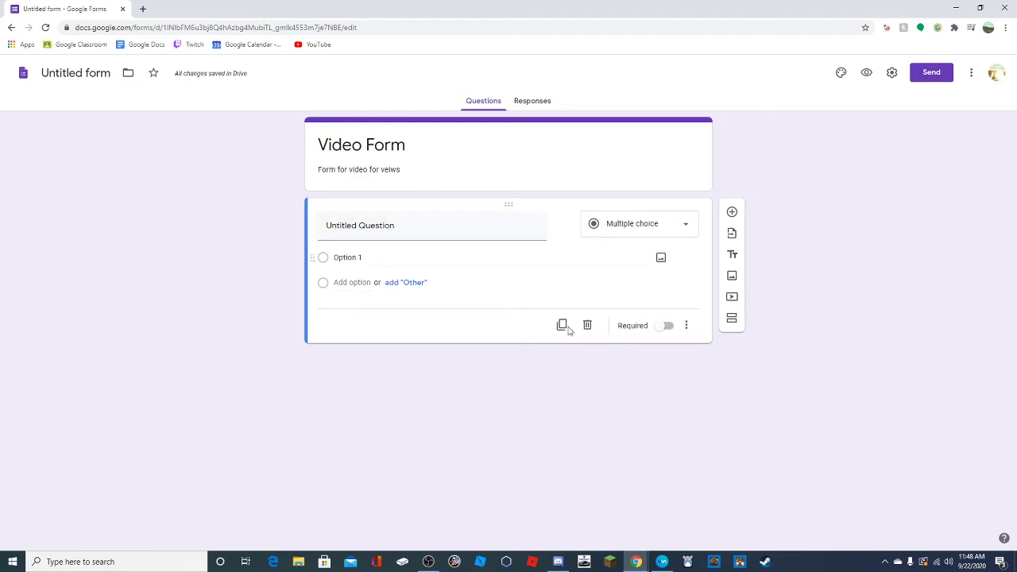
Replace the placeholder question title with 'Do you like my video?'
click(436, 233)
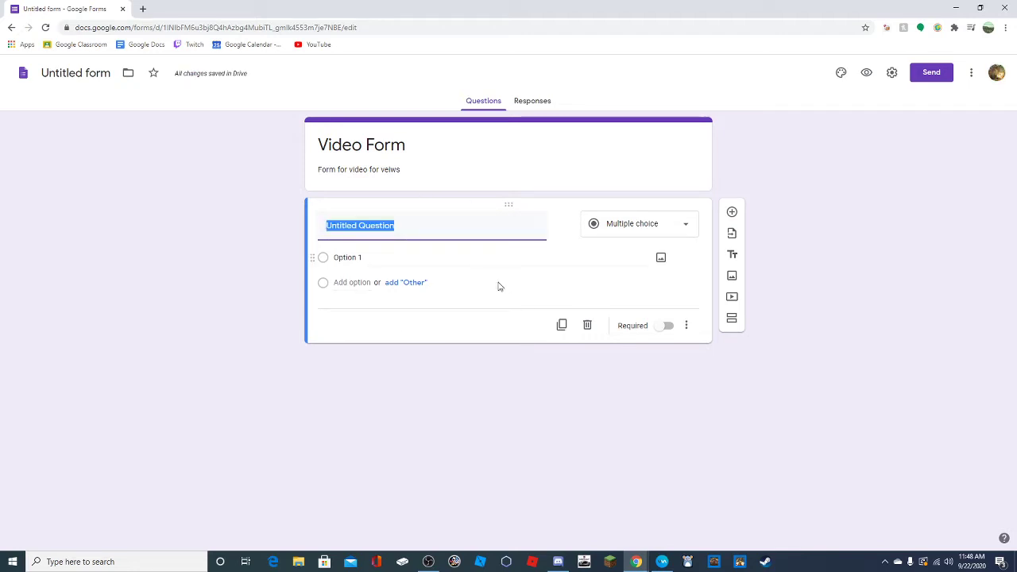
click(350, 311)
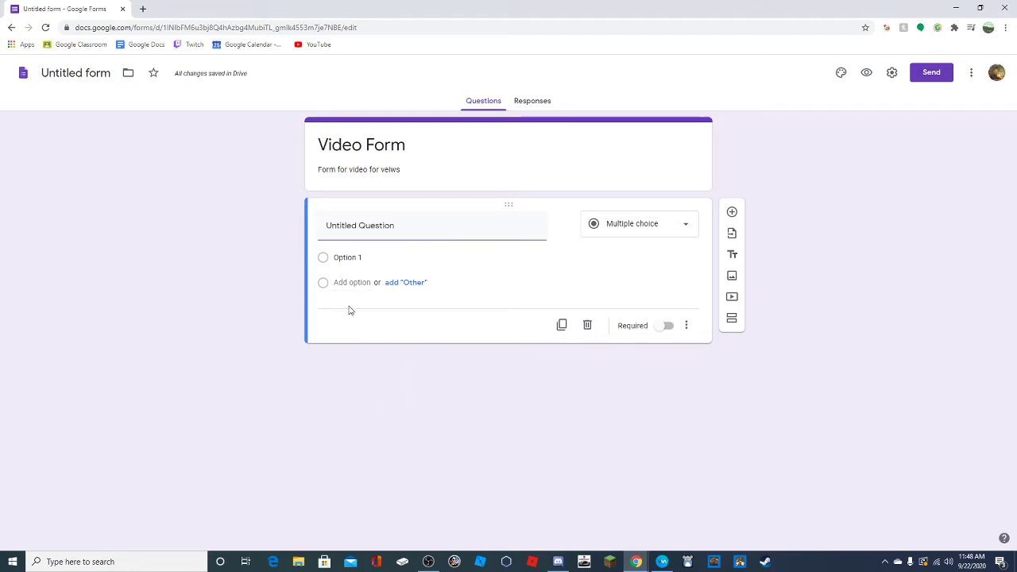
click(392, 226)
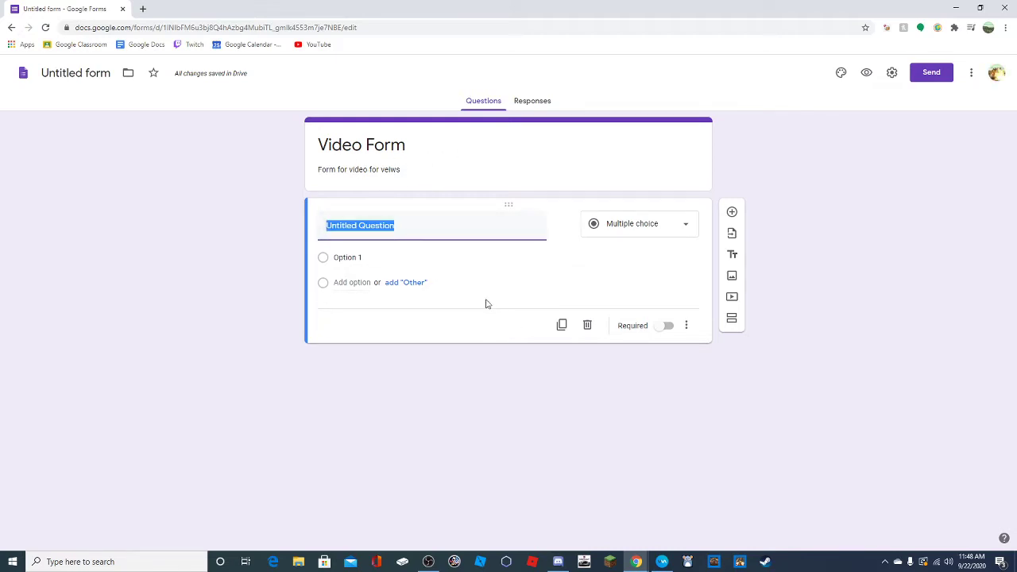
key(BackSpace)
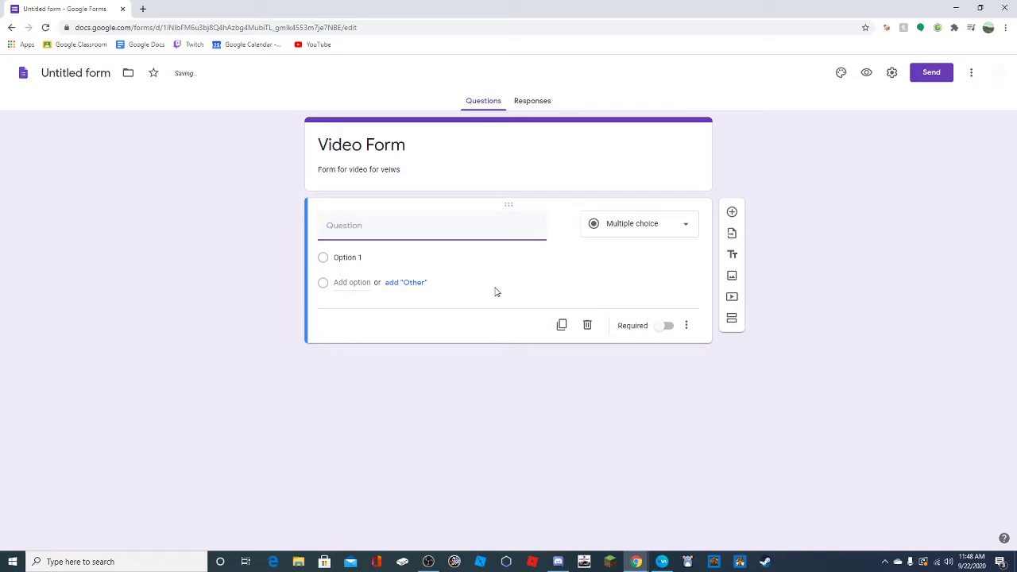
text(Do )
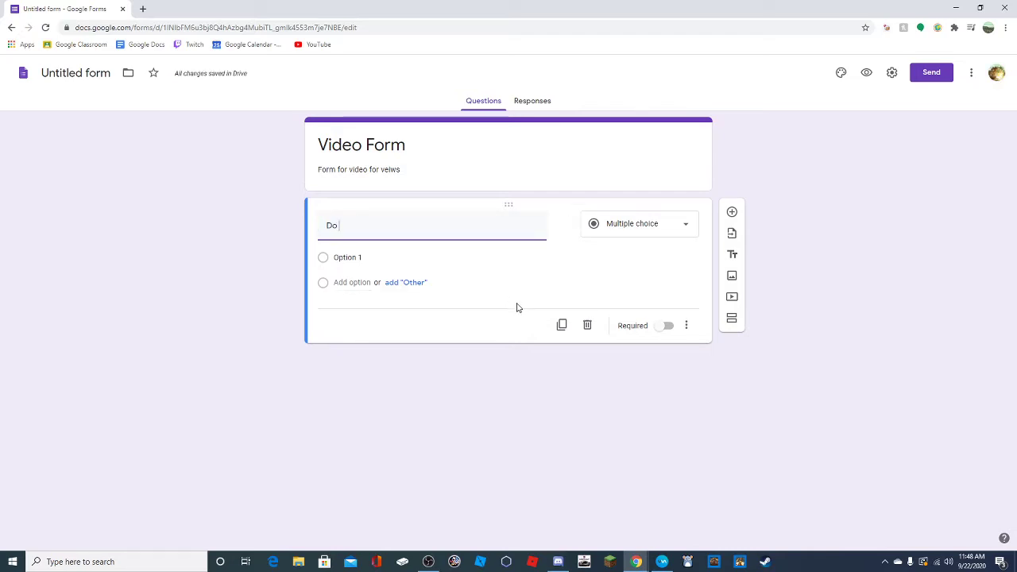
text(you like my video?)
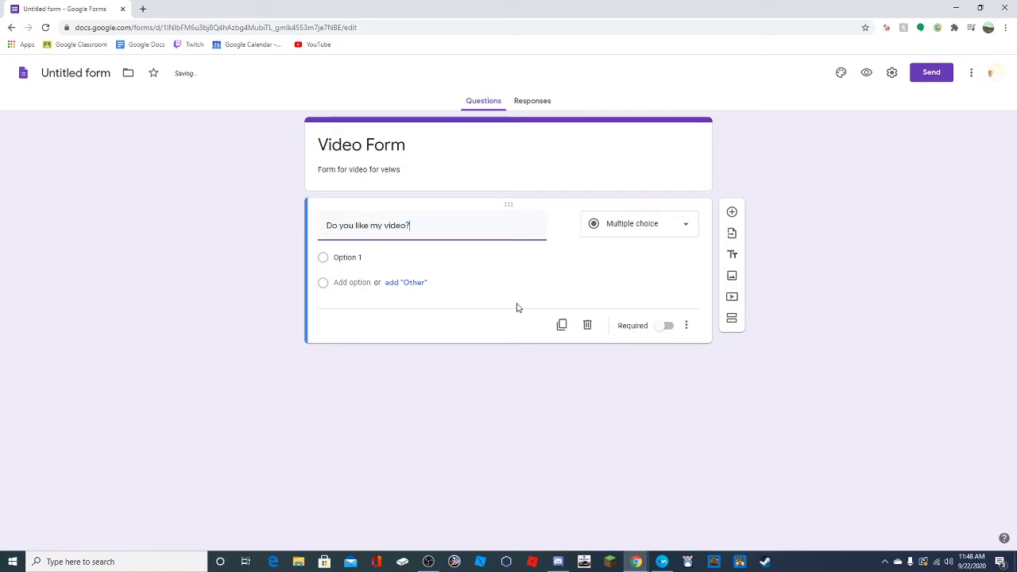
Clear the Option 1 text and set the question type to Short answer
click(360, 276)
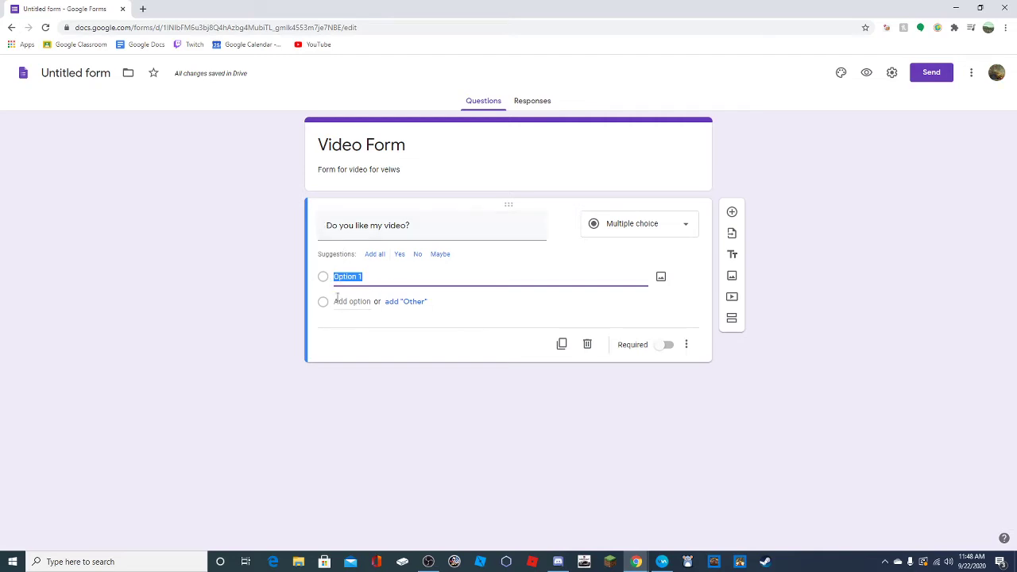
click(362, 280)
key(ctrl+a)
key(BackSpace)
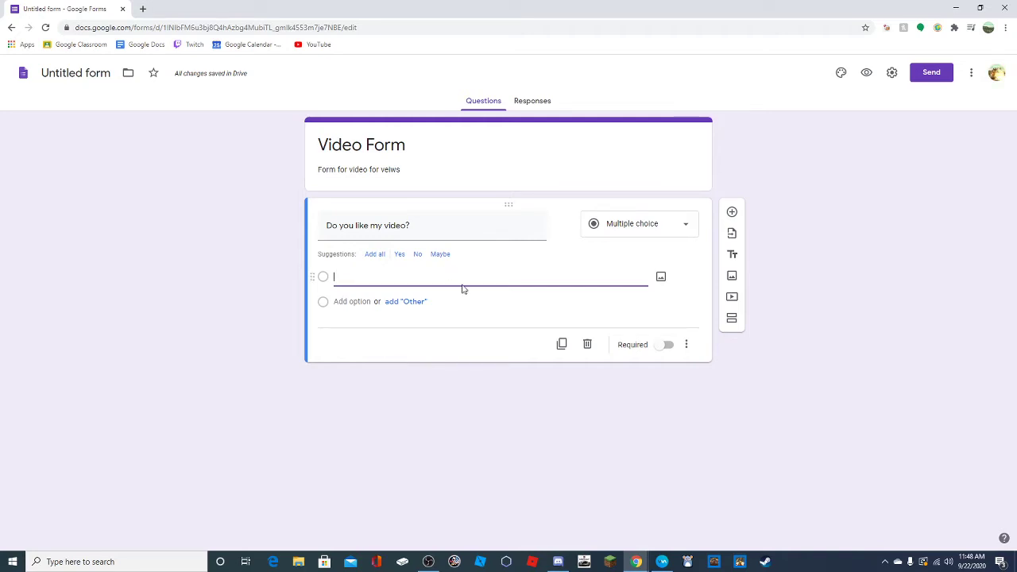
click(647, 230)
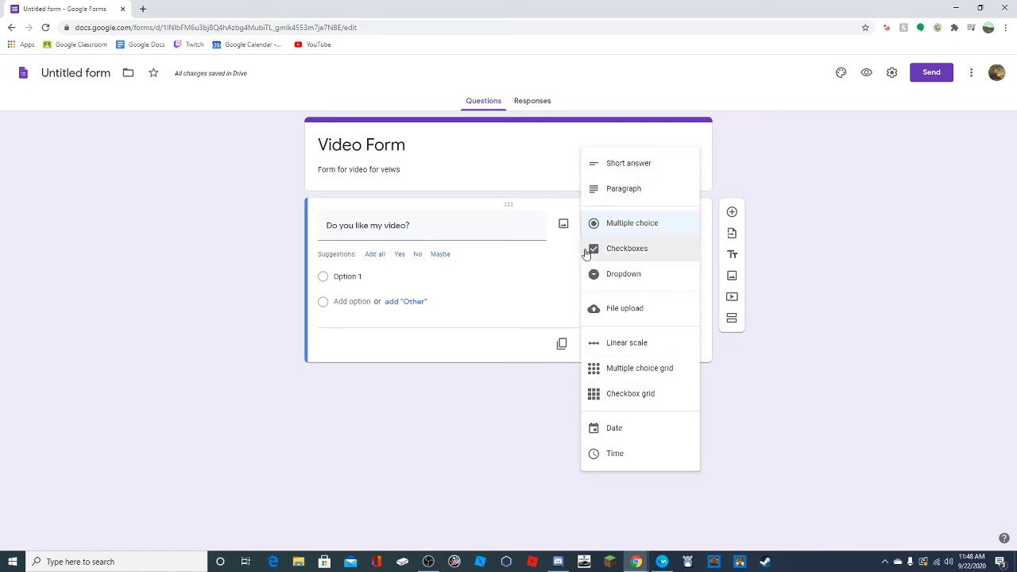
click(627, 163)
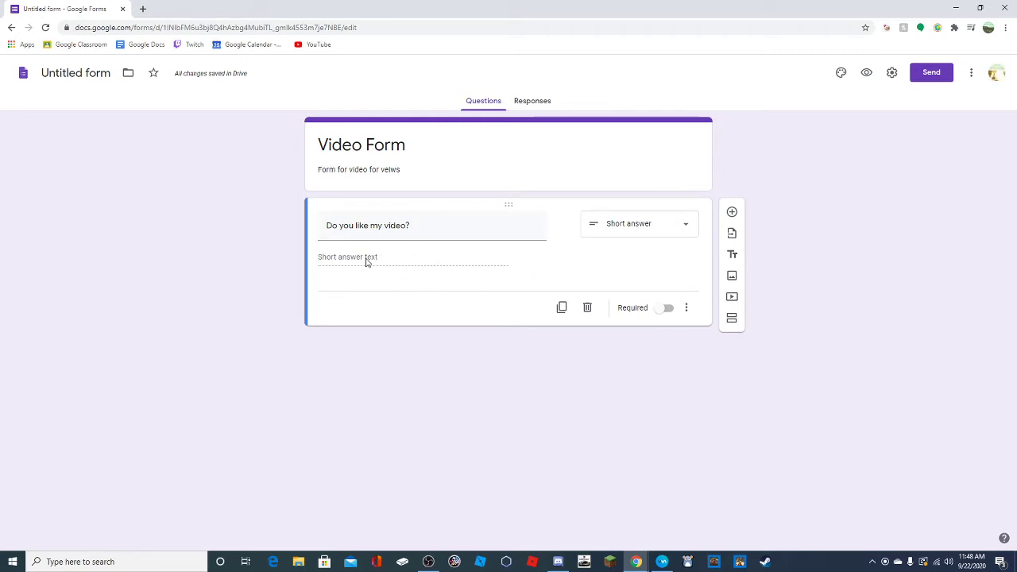
Keep the question as Short answer and mark it required
click(611, 225)
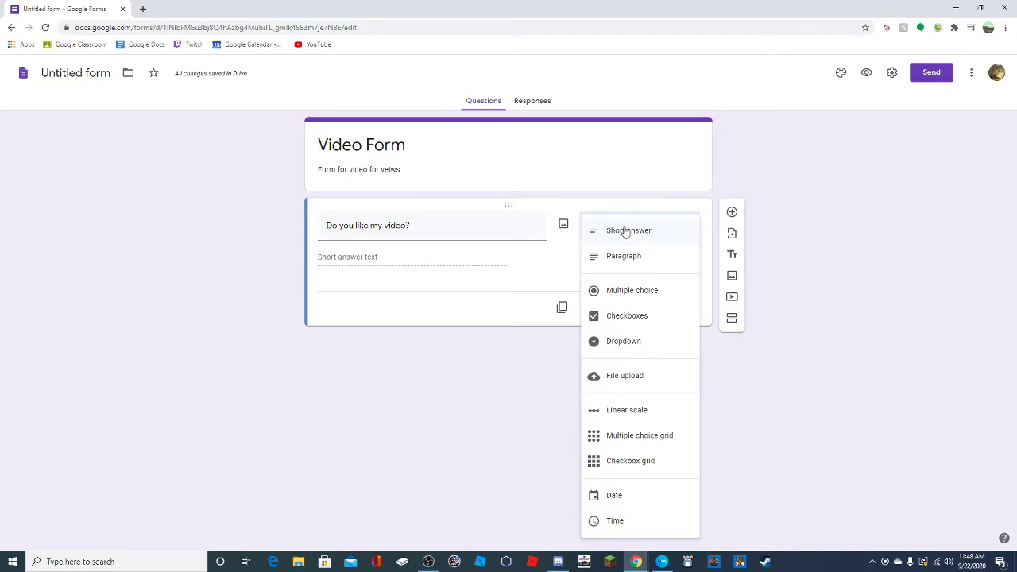
click(627, 231)
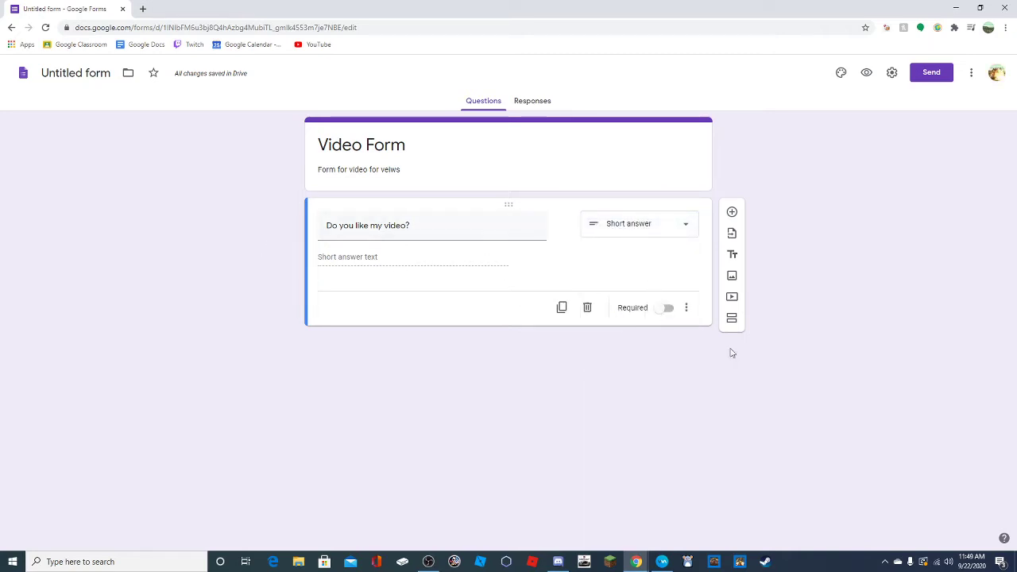
click(665, 308)
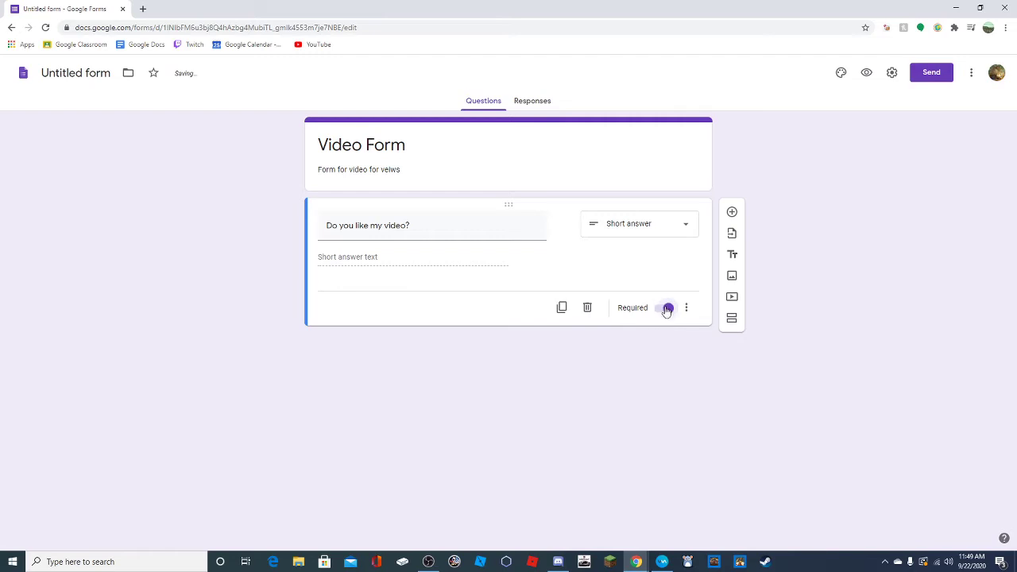
click(668, 309)
click(665, 309)
Try the Paragraph type, then switch the question to Multiple choice
click(395, 225)
click(460, 223)
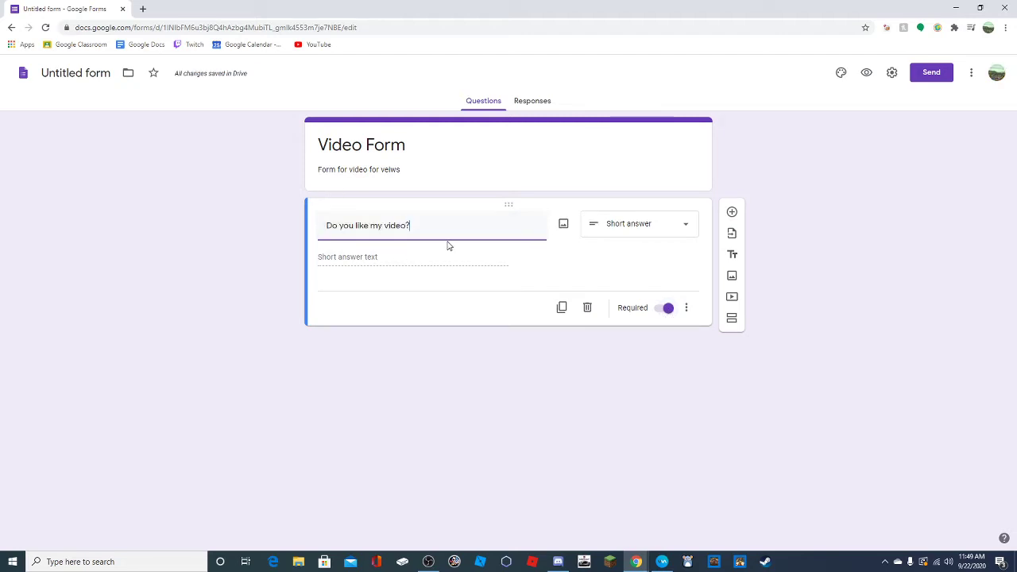
click(649, 230)
click(643, 256)
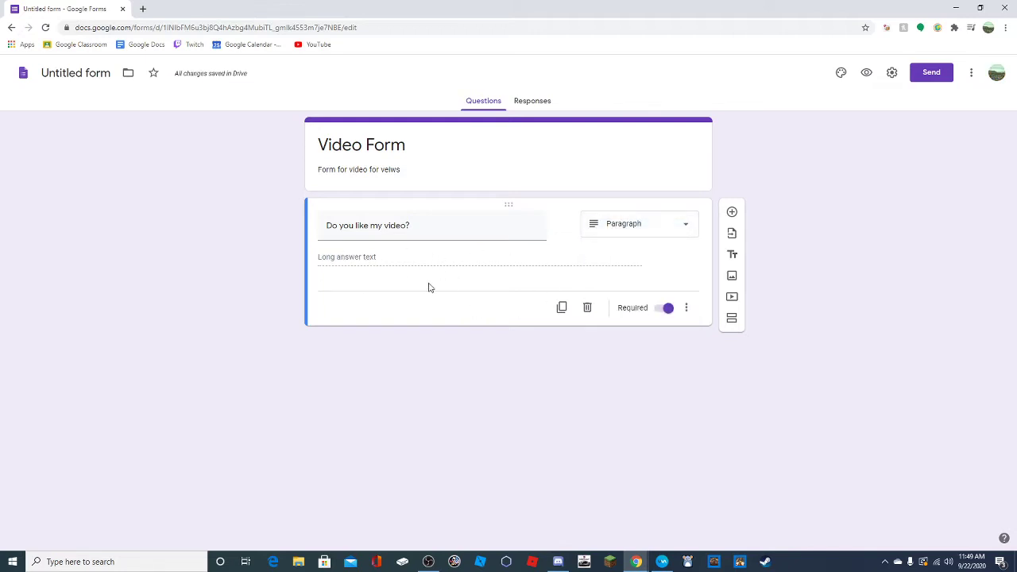
click(637, 232)
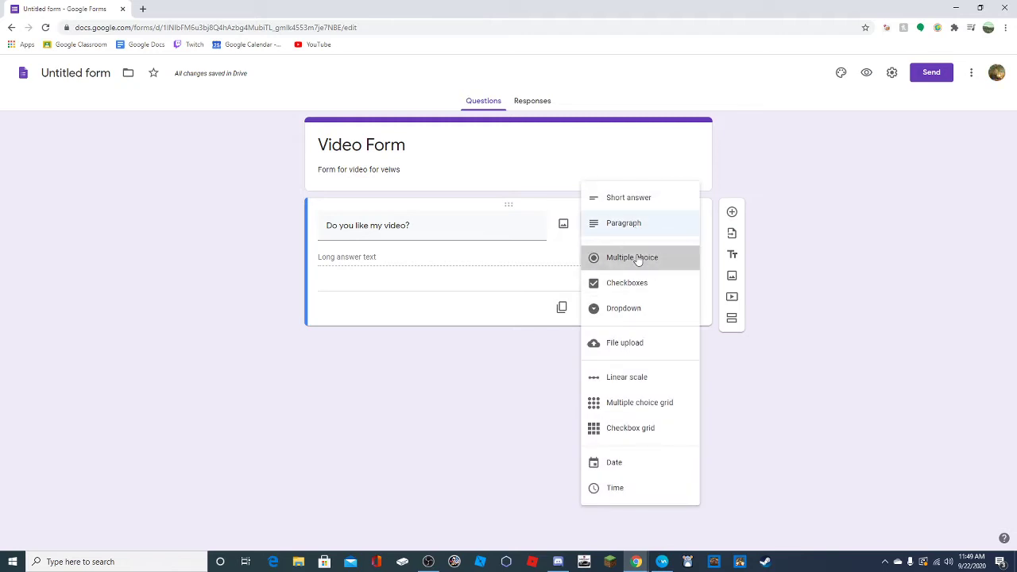
click(638, 259)
Enter 'Yes' and 'No' as the two answer choices
click(366, 254)
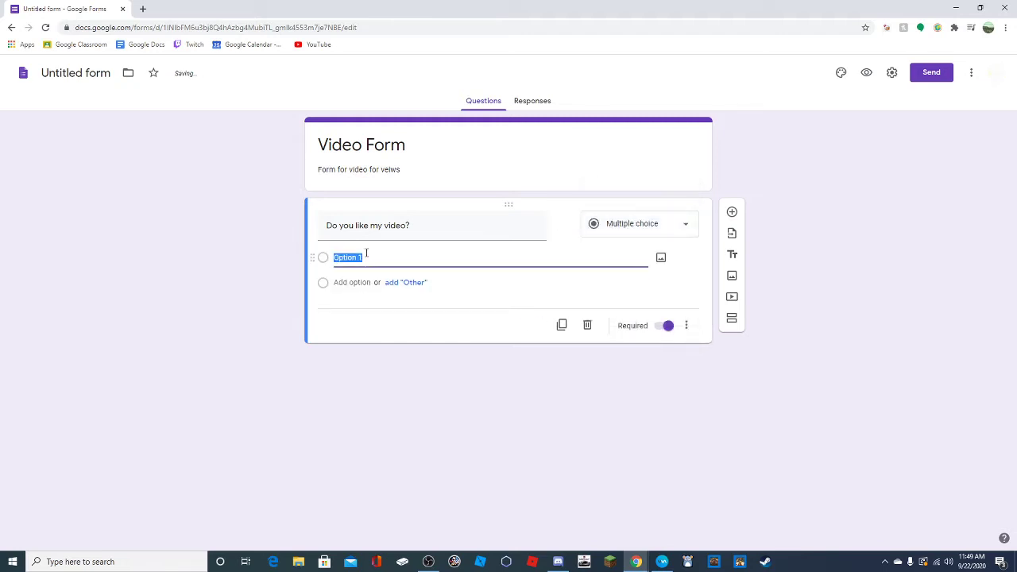
text(Yes)
click(359, 282)
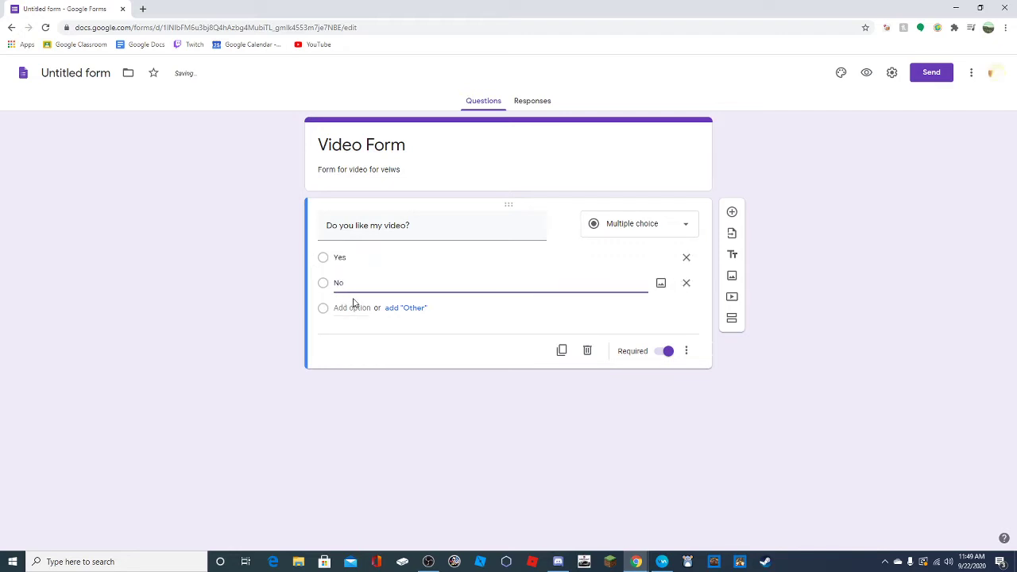
click(604, 296)
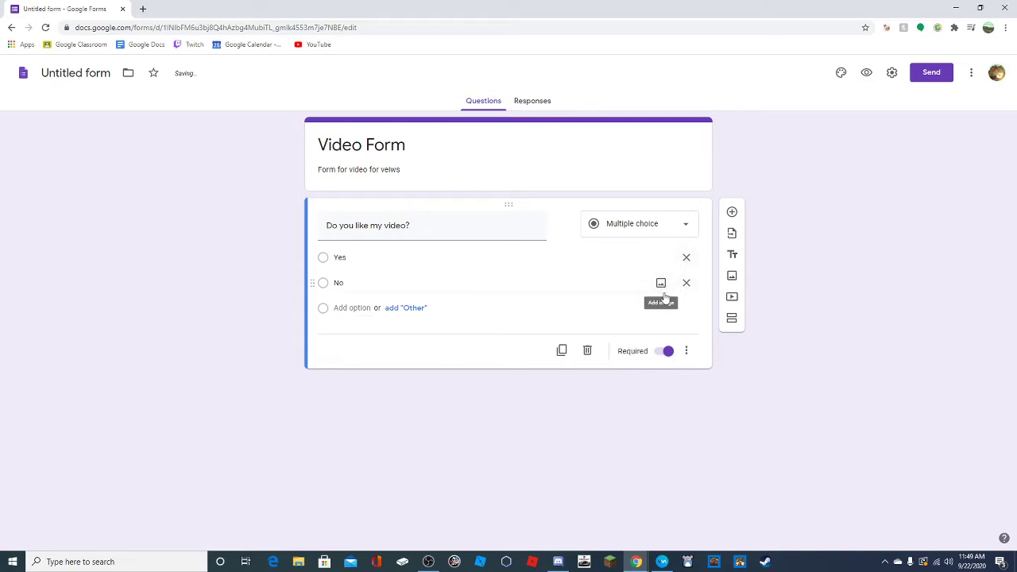
click(668, 261)
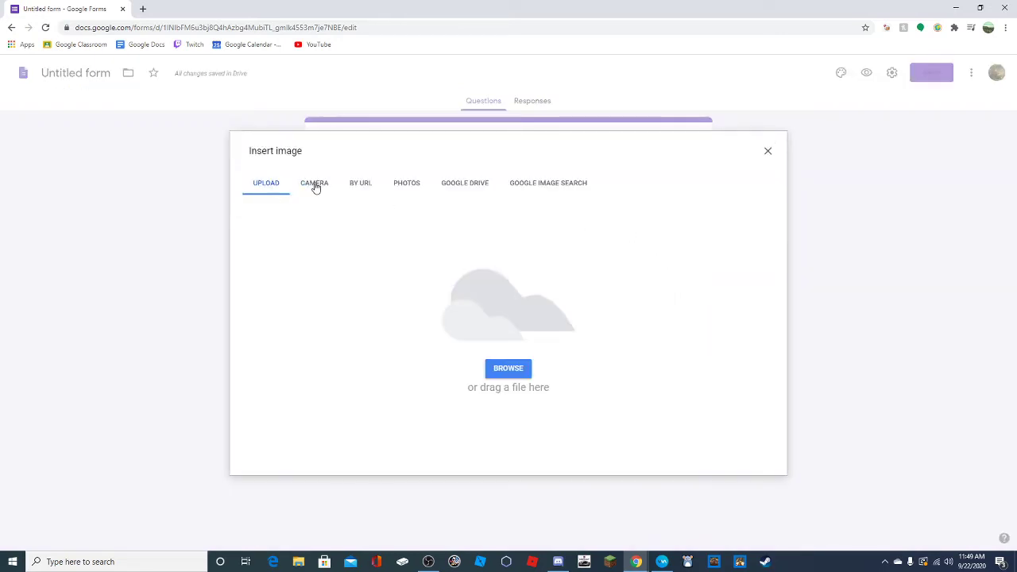
click(314, 183)
click(370, 184)
click(413, 183)
click(450, 182)
click(516, 184)
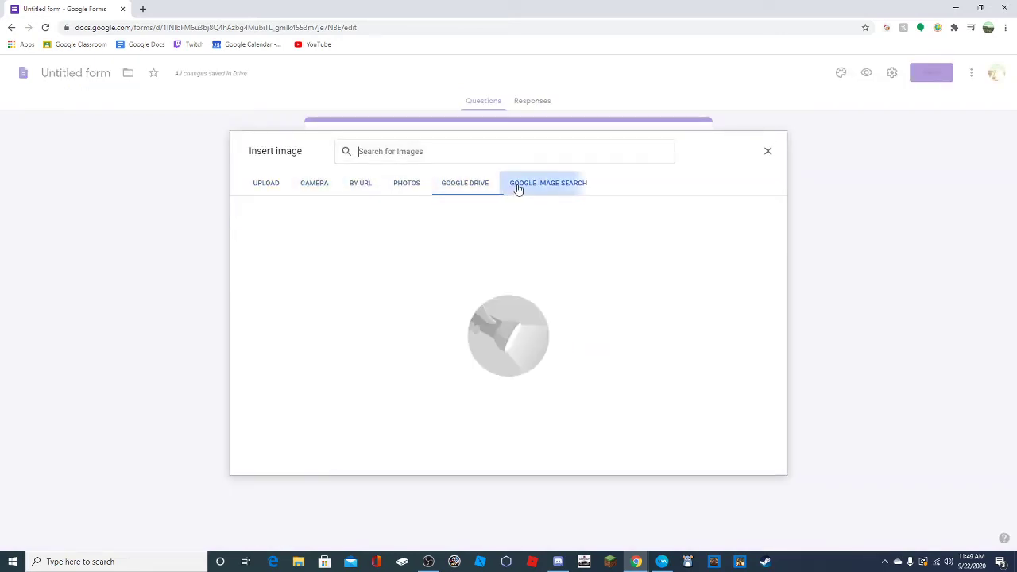
click(767, 151)
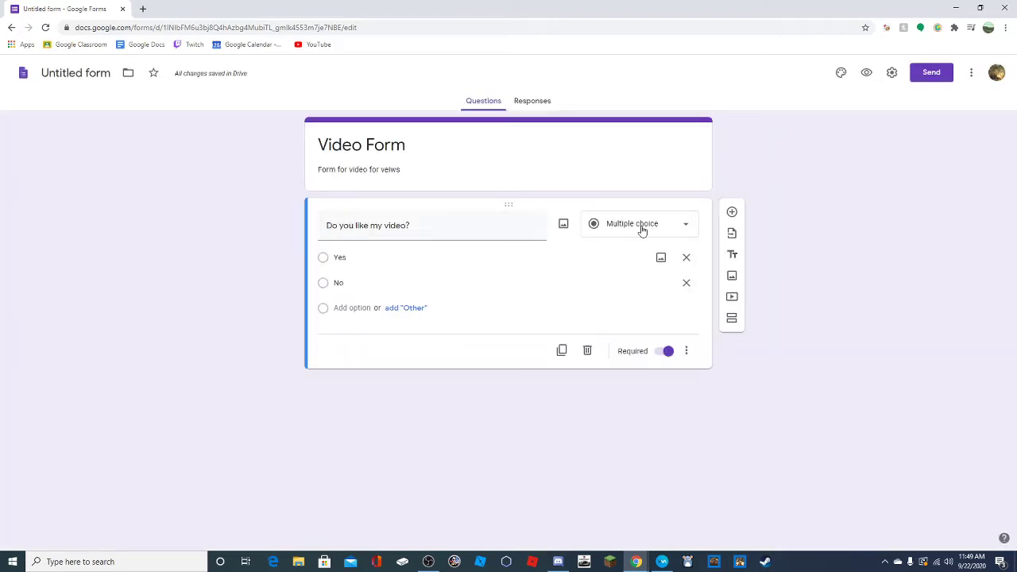
click(563, 224)
click(768, 154)
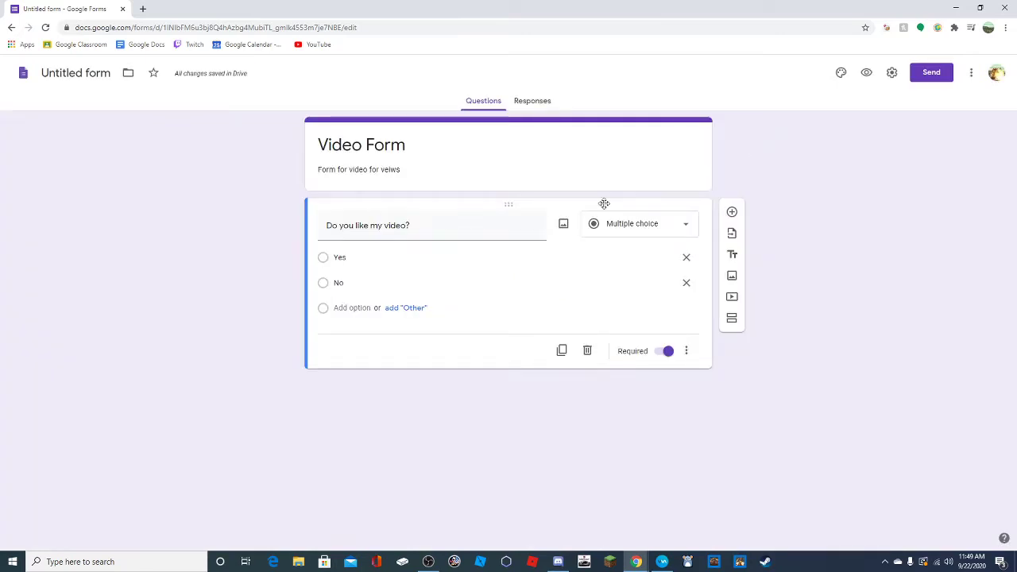
mouse_move(509, 206)
mouse_down()
mouse_move(513, 234)
mouse_move(521, 218)
mouse_up()
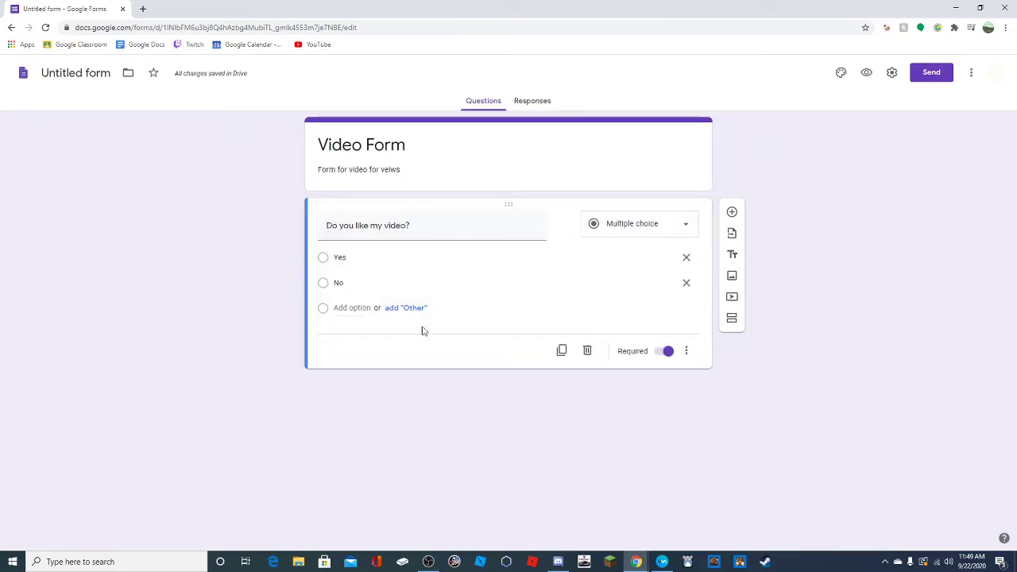
click(688, 351)
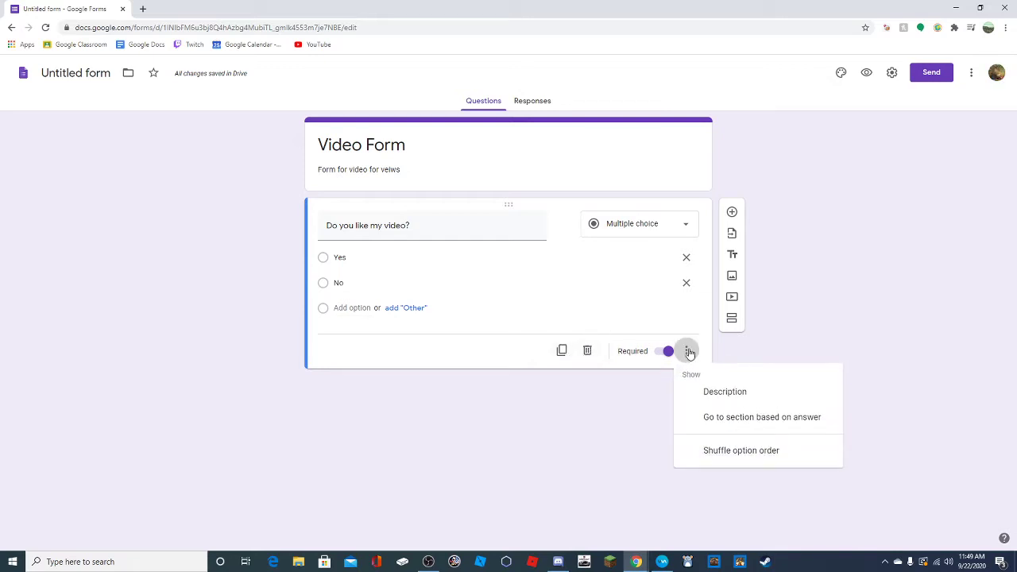
click(537, 311)
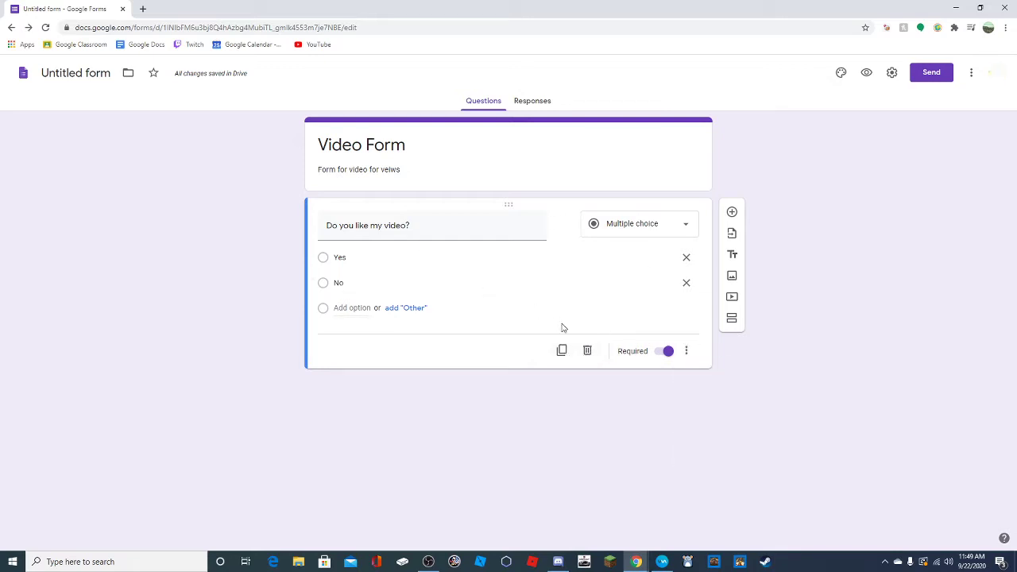
click(690, 351)
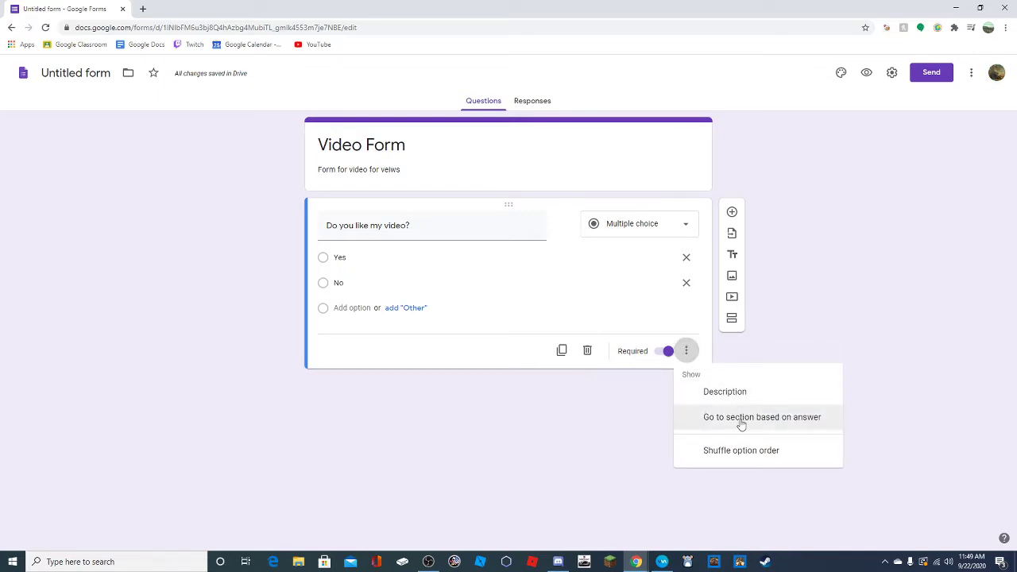
click(647, 246)
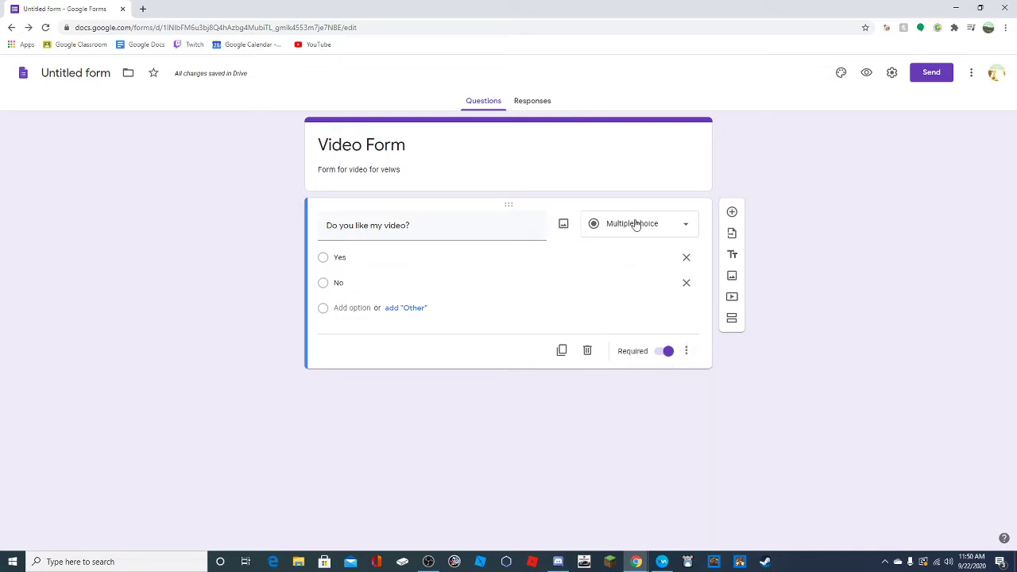
click(642, 229)
click(636, 252)
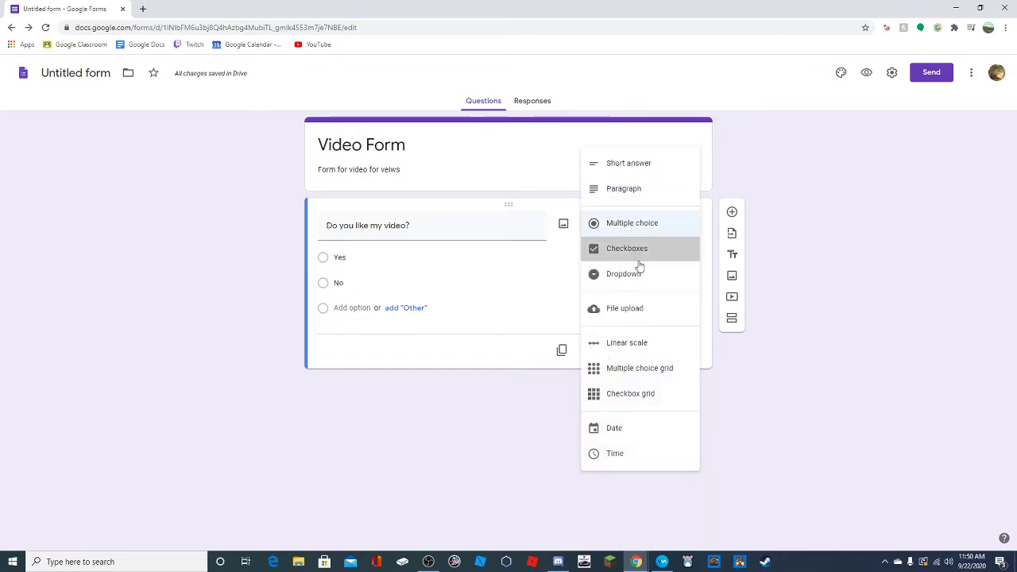
click(688, 360)
click(688, 360)
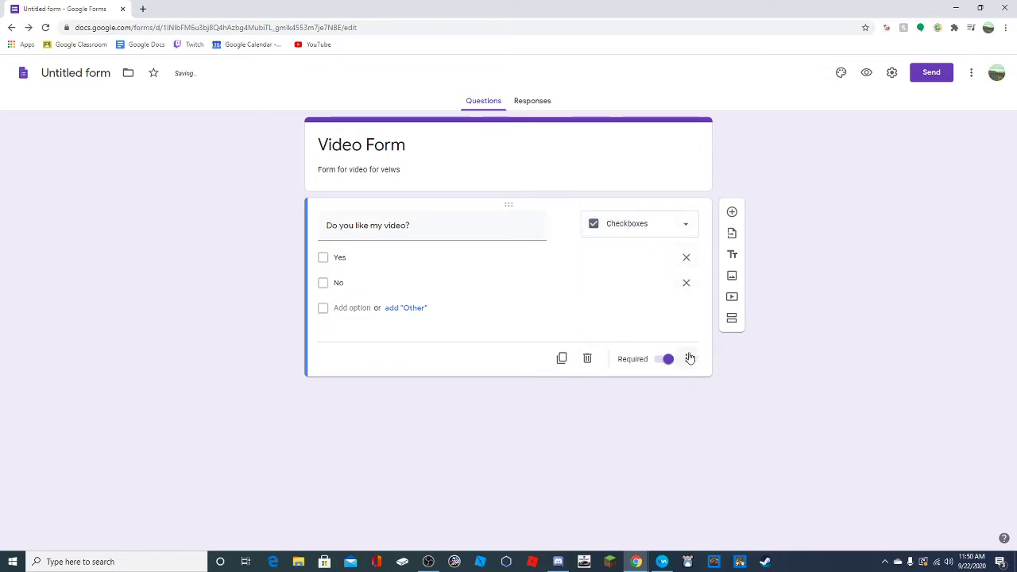
click(639, 224)
click(648, 195)
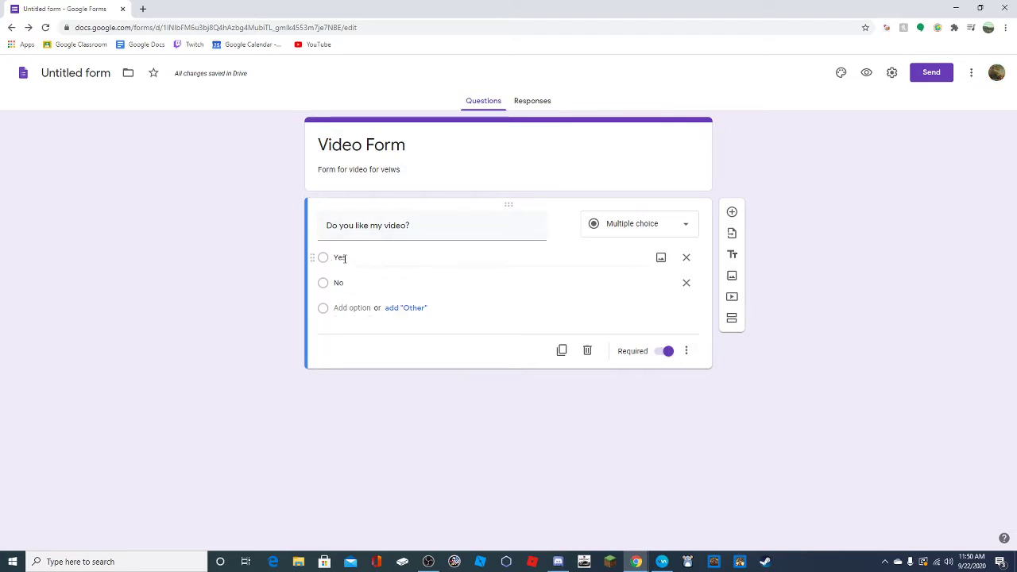
click(528, 103)
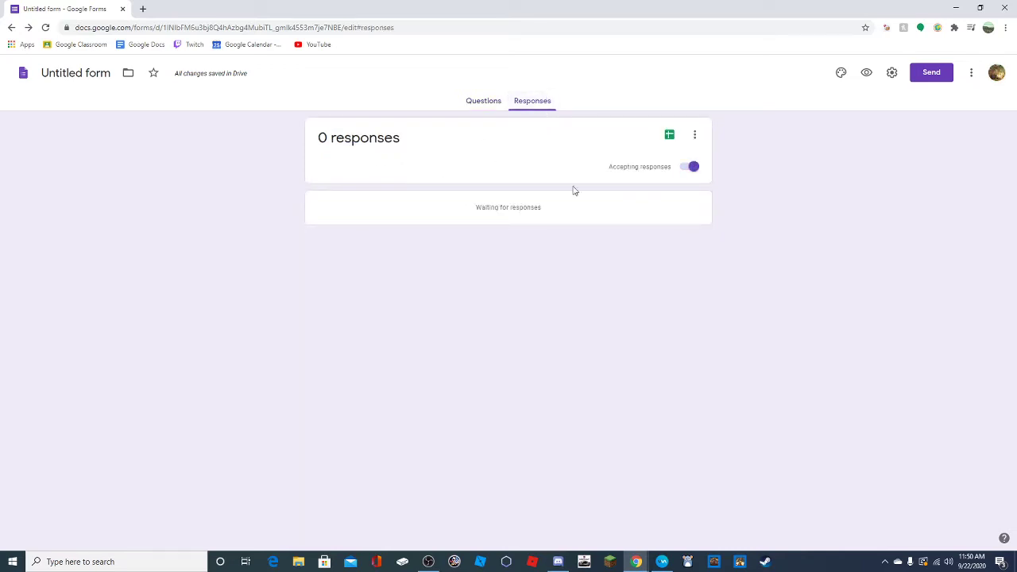
click(476, 101)
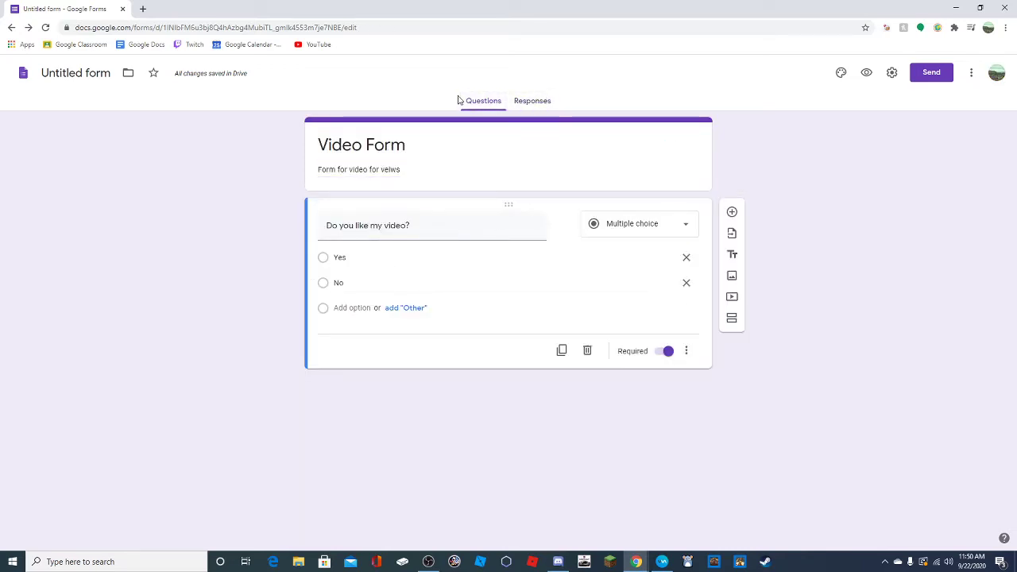
click(533, 102)
click(483, 101)
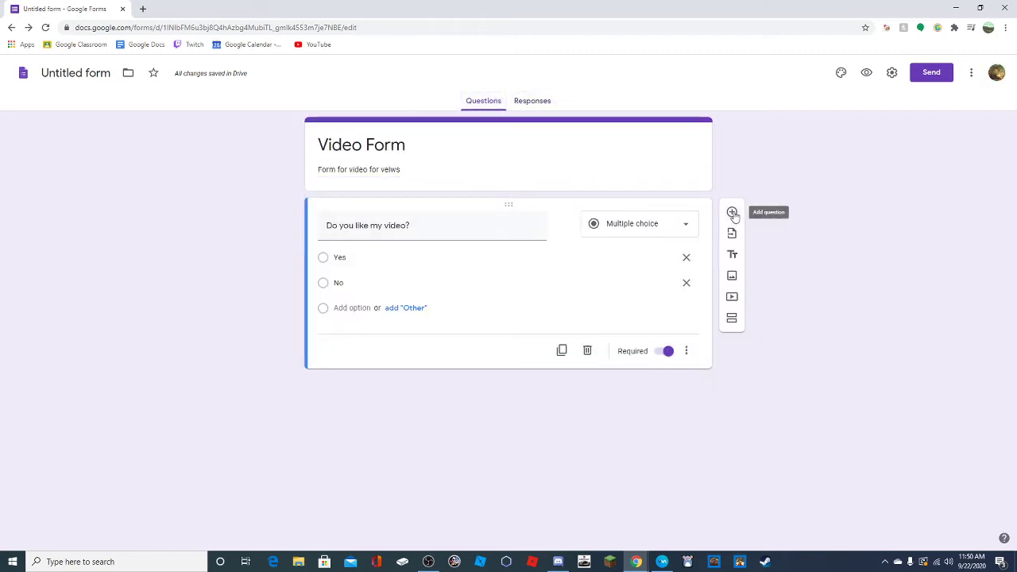
click(358, 309)
click(350, 333)
key(Return)
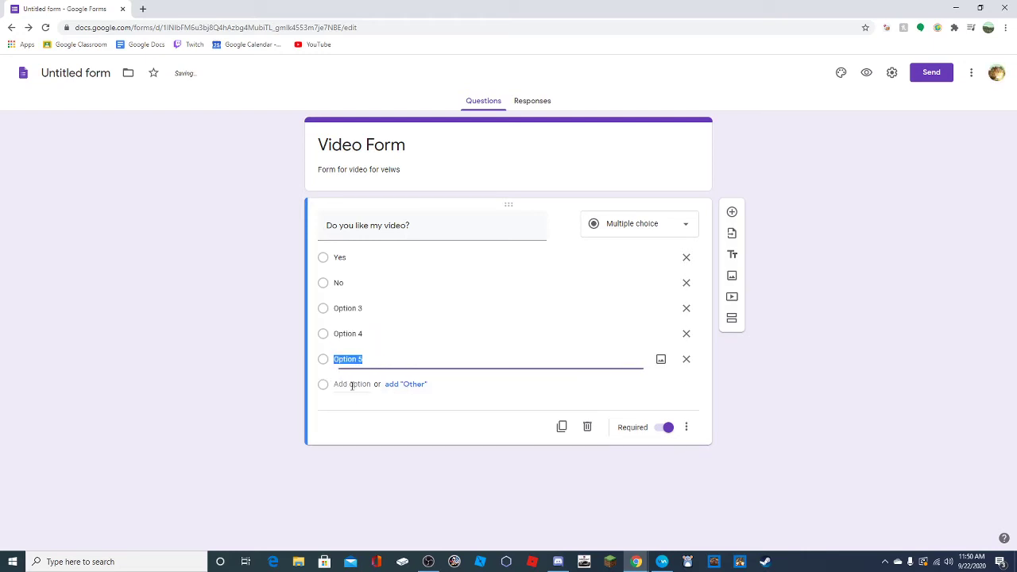
click(687, 360)
click(687, 334)
click(687, 309)
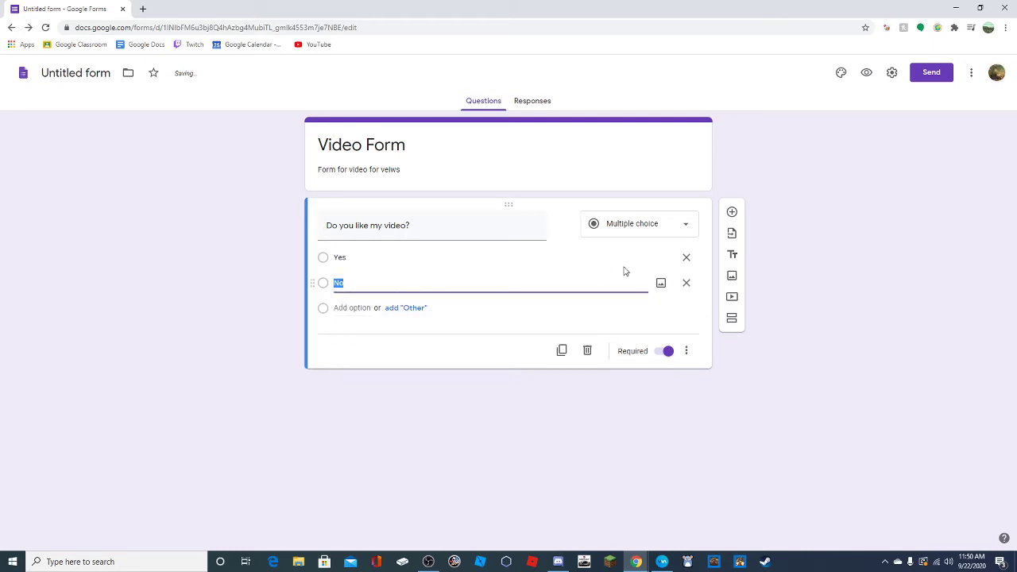
click(576, 354)
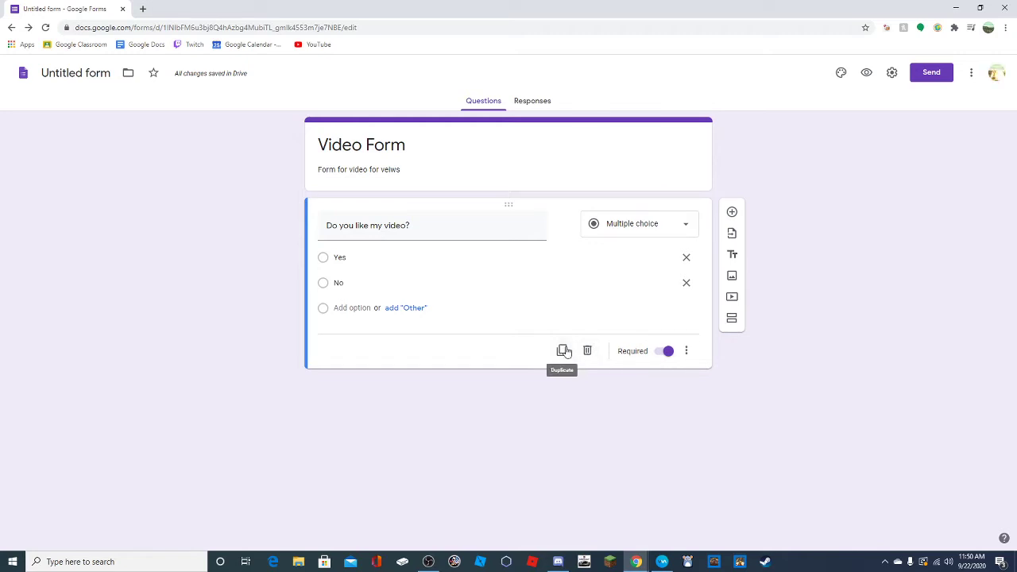
click(562, 350)
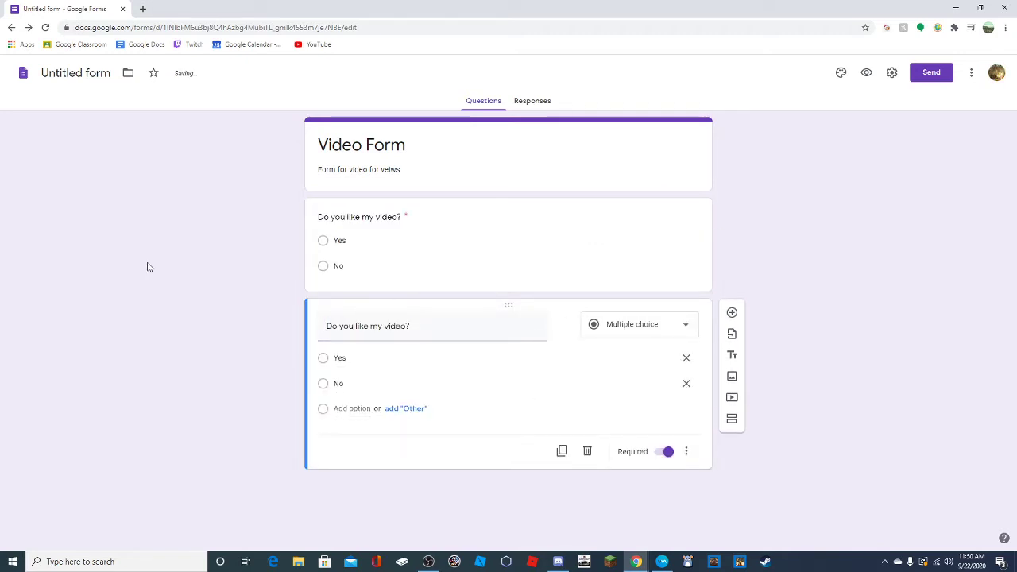
click(449, 242)
click(477, 390)
click(499, 291)
click(495, 388)
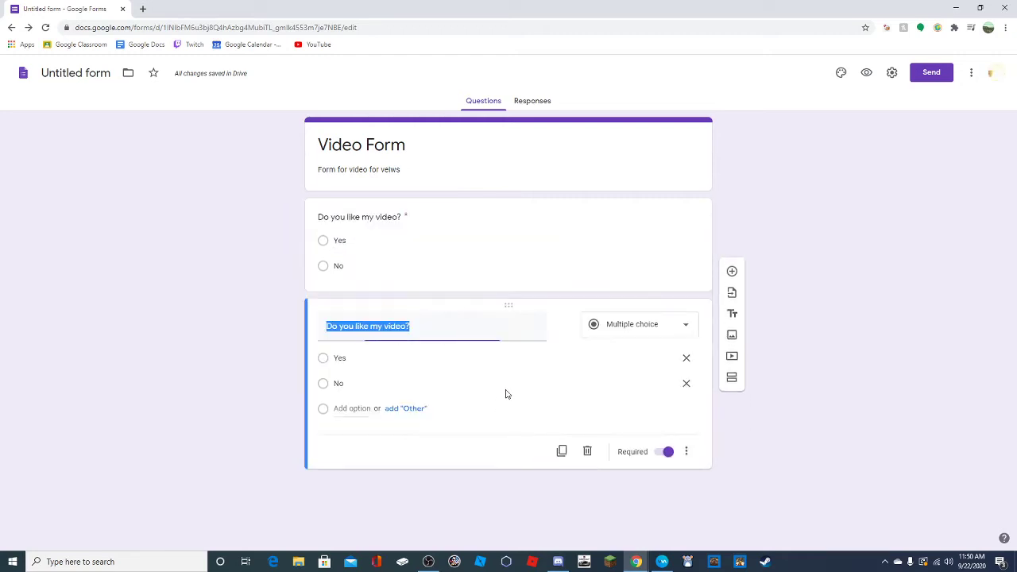
click(589, 452)
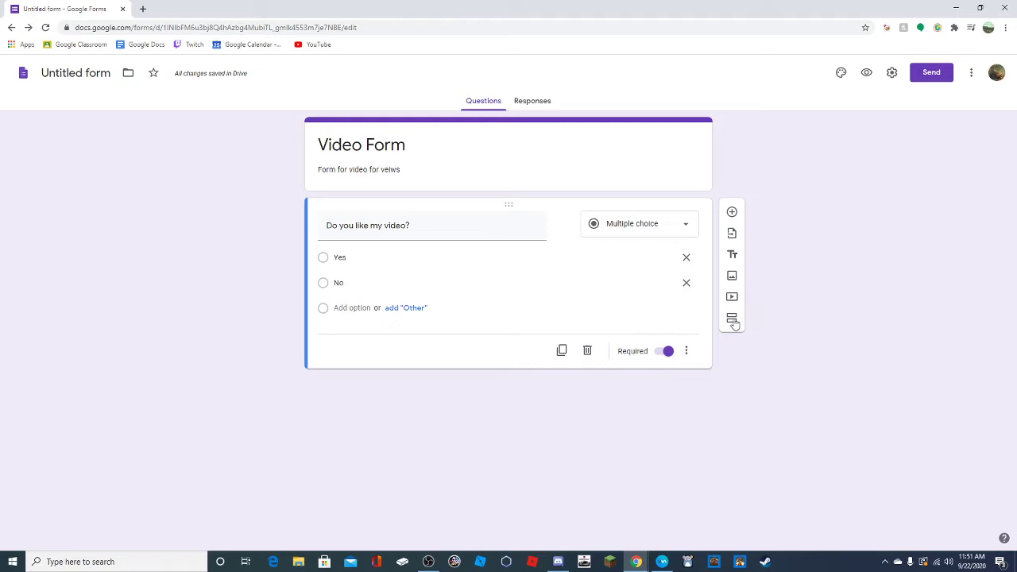
Switch the question to Checkboxes, keeping the Yes choice
click(693, 228)
click(656, 250)
click(340, 258)
click(379, 342)
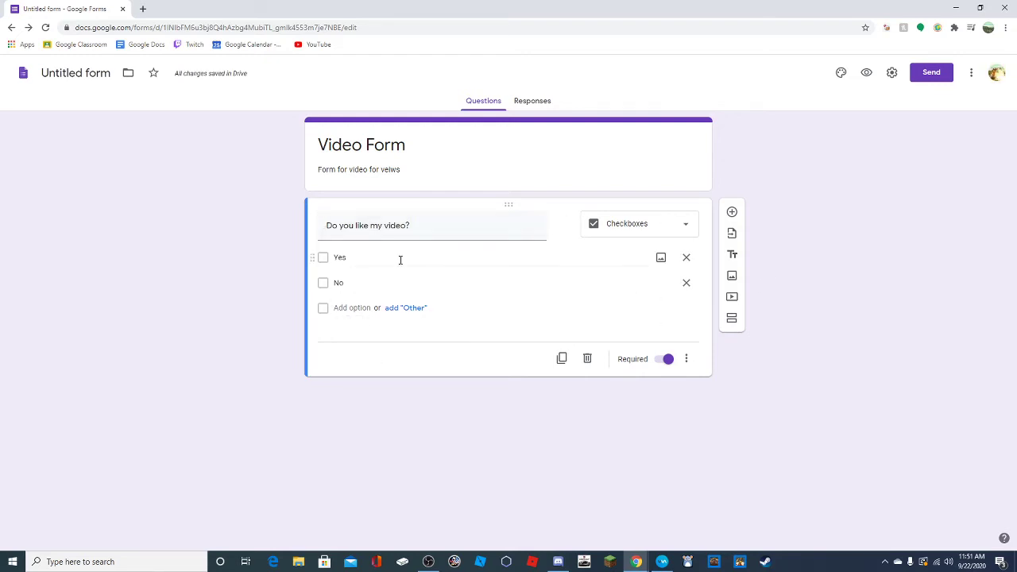
Change the question to a Dropdown and check its extra options
click(685, 229)
click(662, 259)
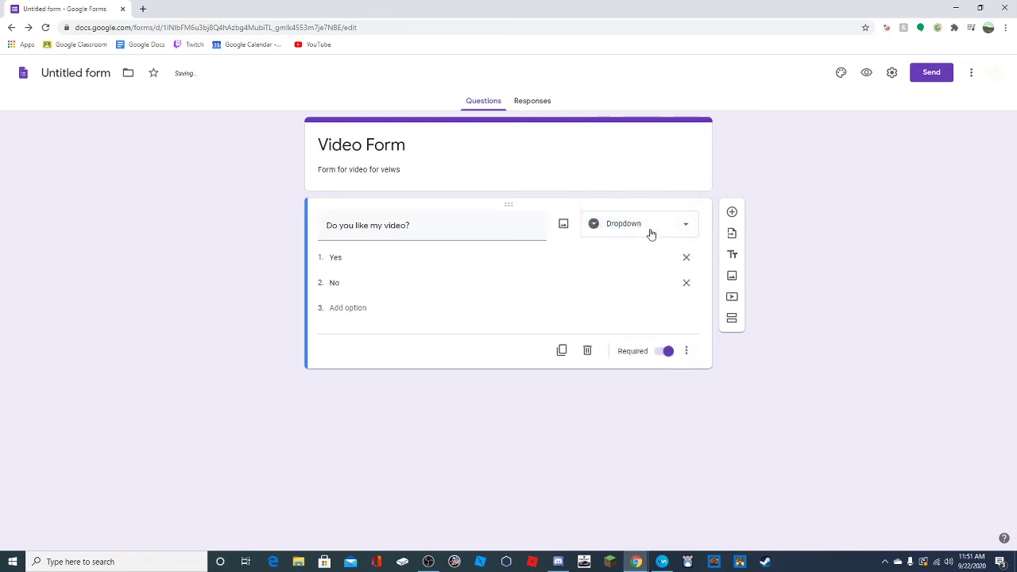
click(687, 350)
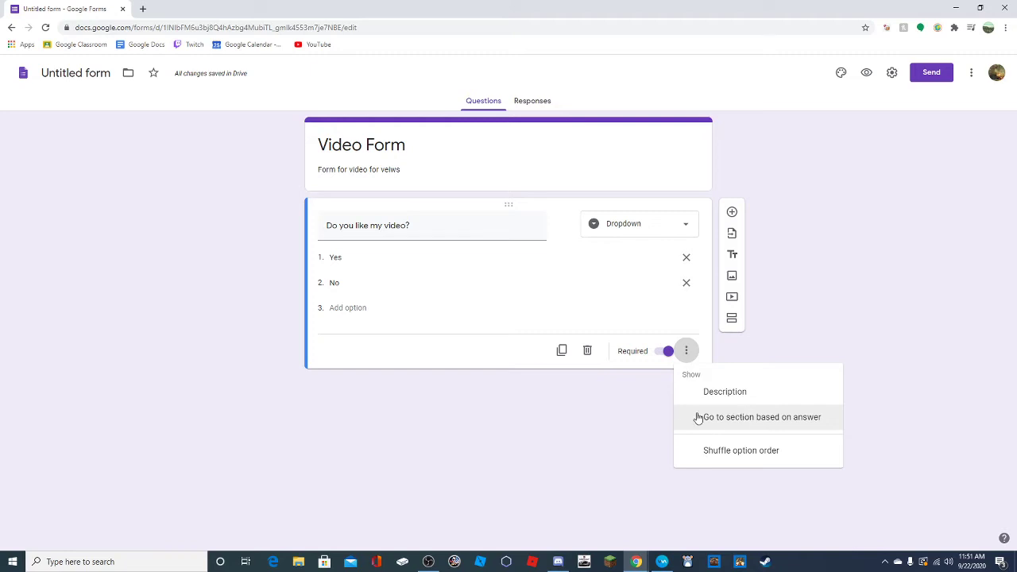
click(636, 229)
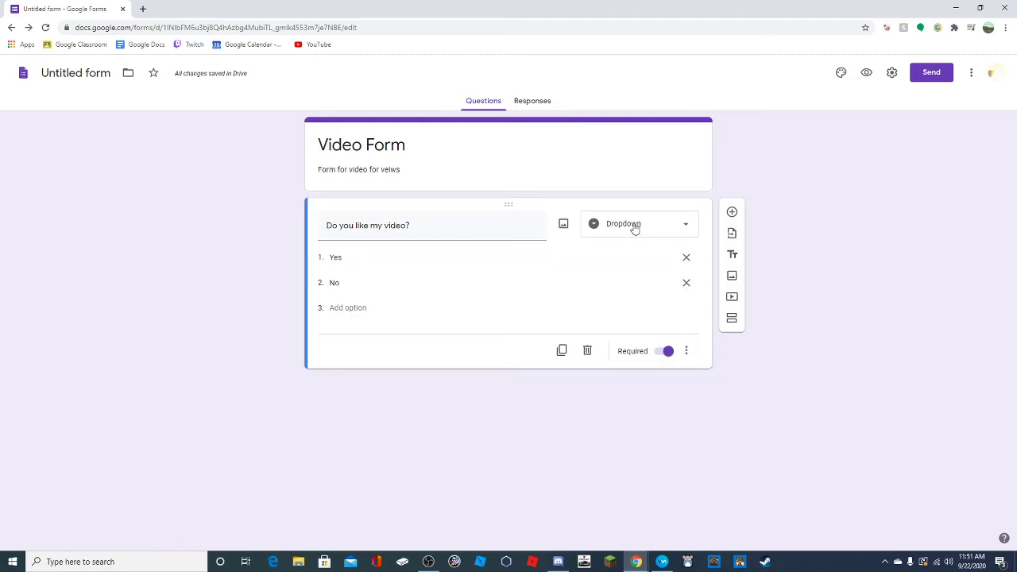
click(648, 225)
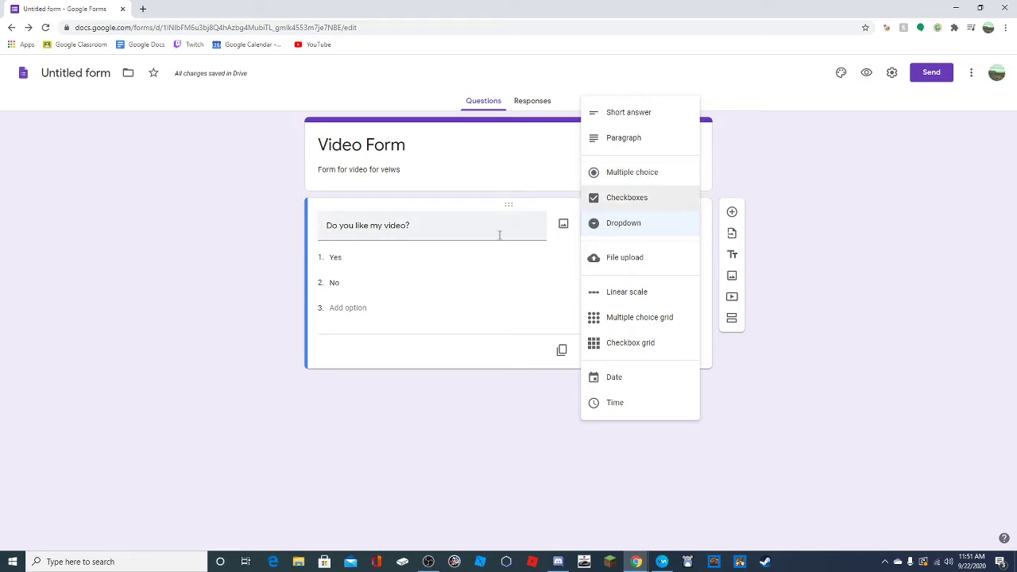
click(624, 226)
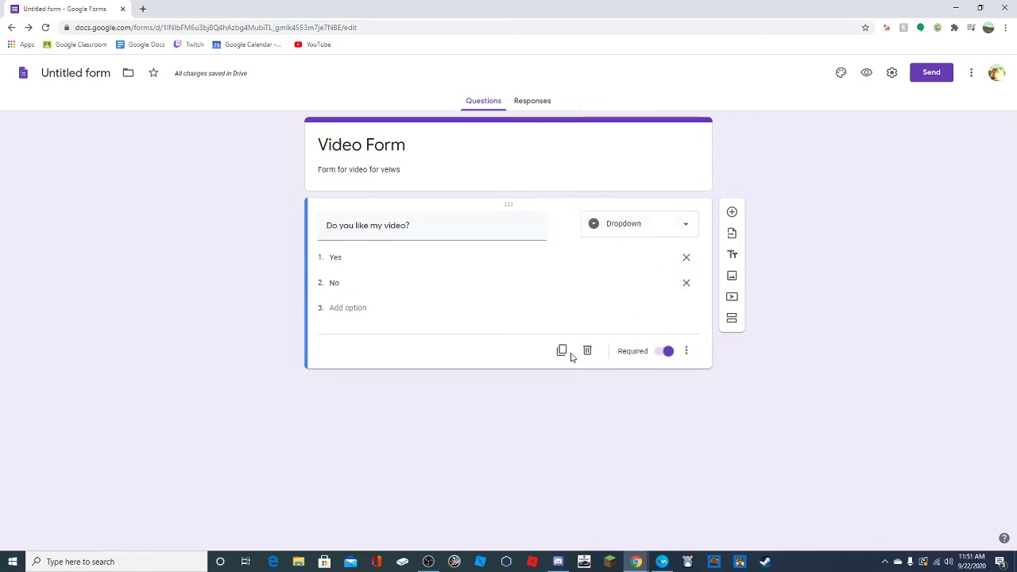
click(686, 352)
click(687, 352)
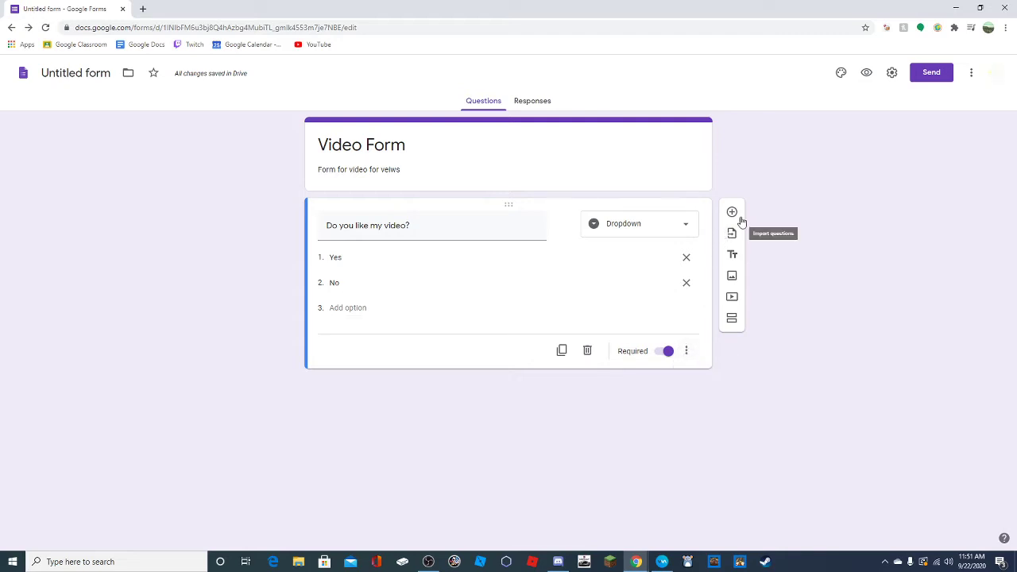
Try File upload, then cancel the Drive notice to stay with Dropdown
click(648, 227)
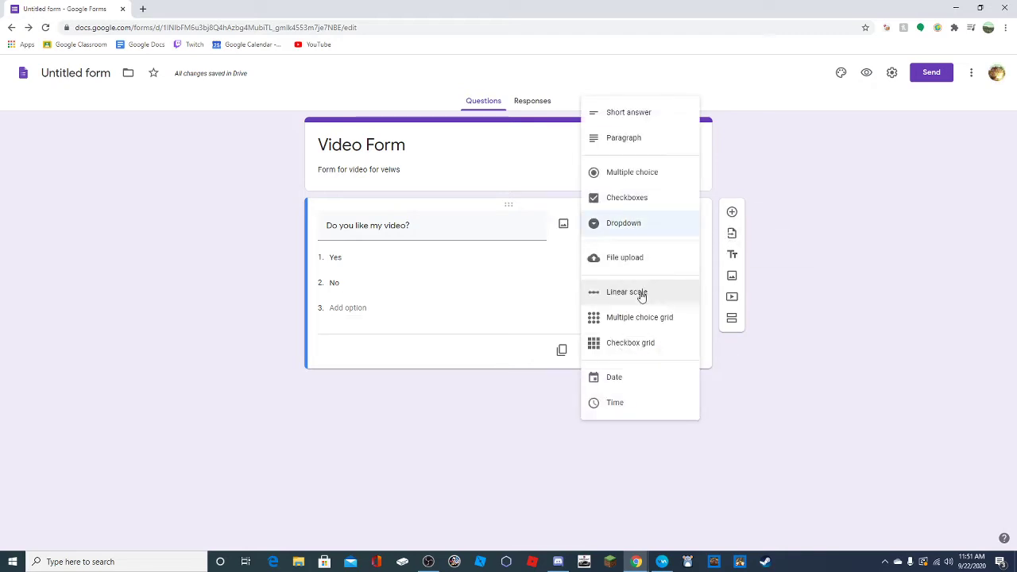
click(639, 258)
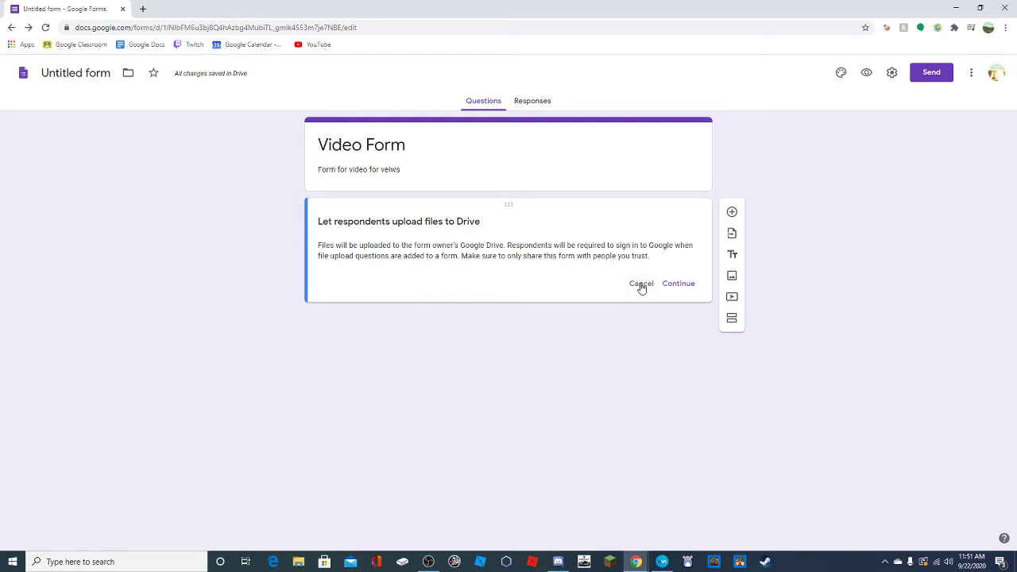
click(642, 286)
click(667, 227)
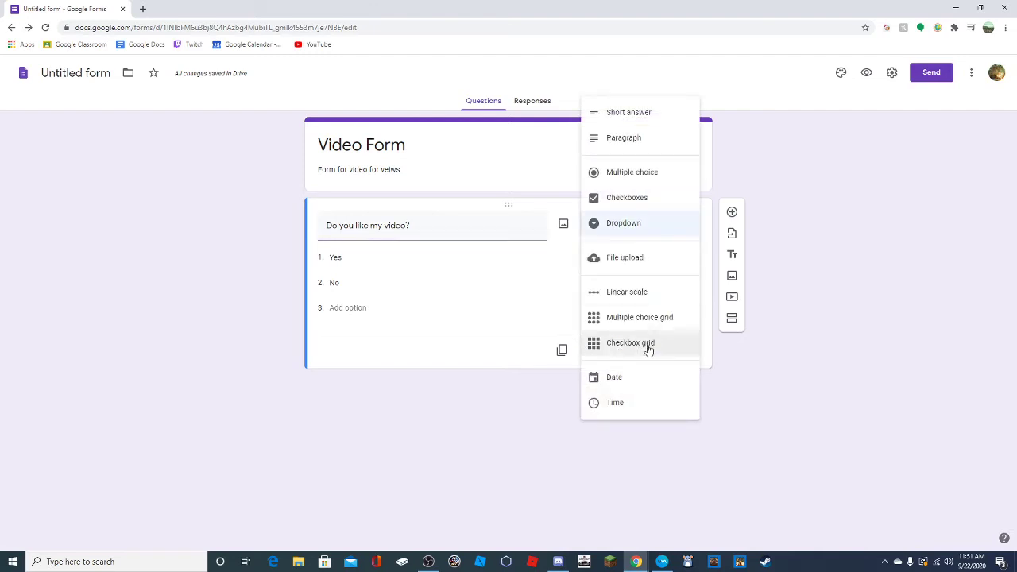
Make the question a linear scale running from 1 to 10
click(640, 293)
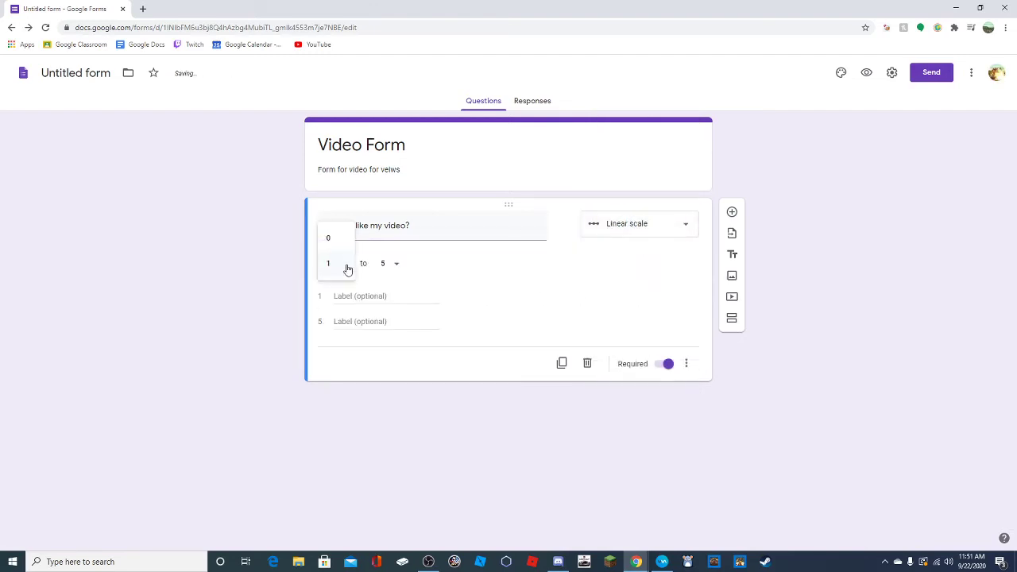
click(387, 266)
click(445, 266)
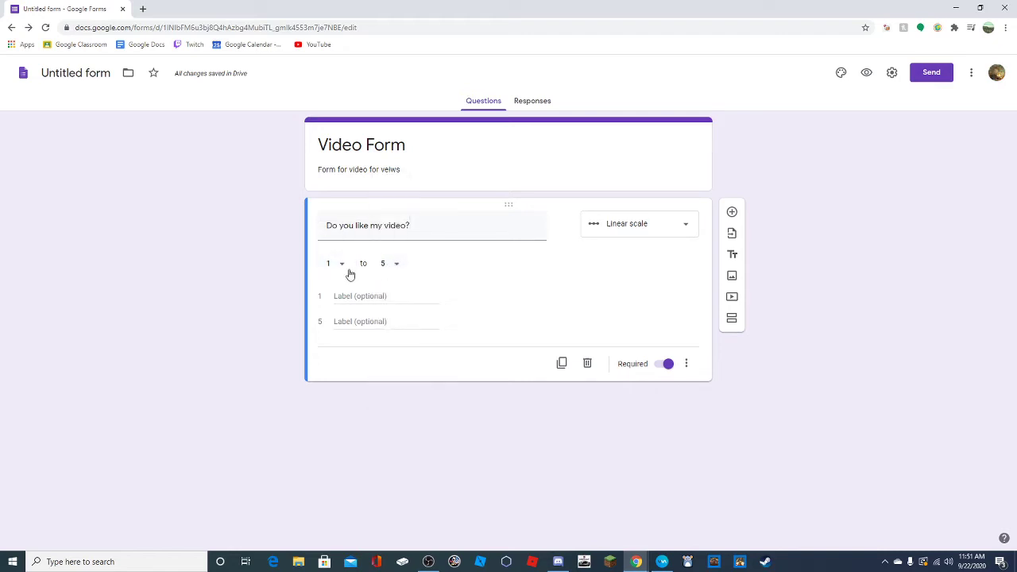
click(343, 268)
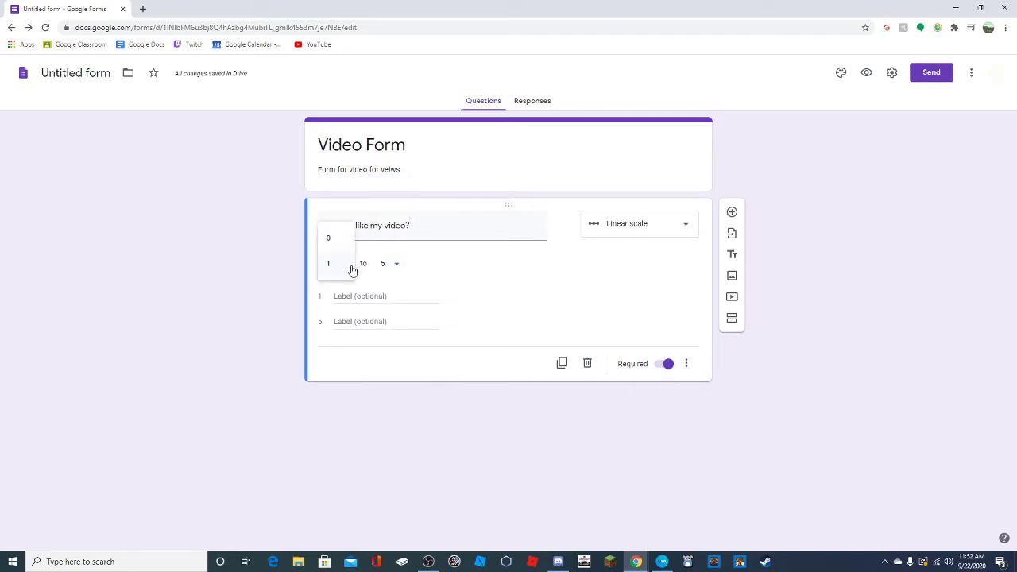
click(390, 266)
click(455, 271)
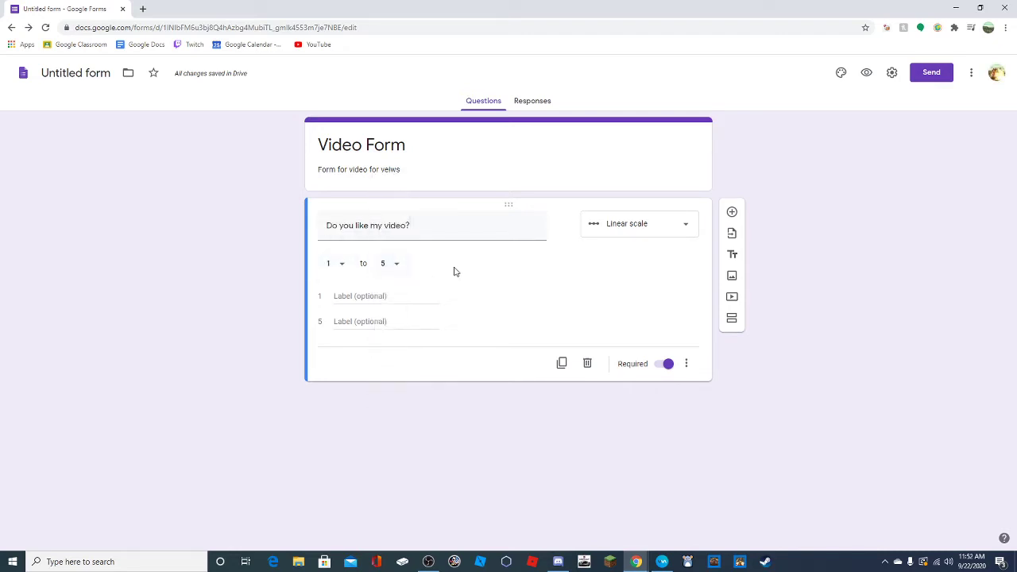
click(397, 264)
click(387, 389)
Label scale value 1 'bad' and value 10 'good'
click(395, 300)
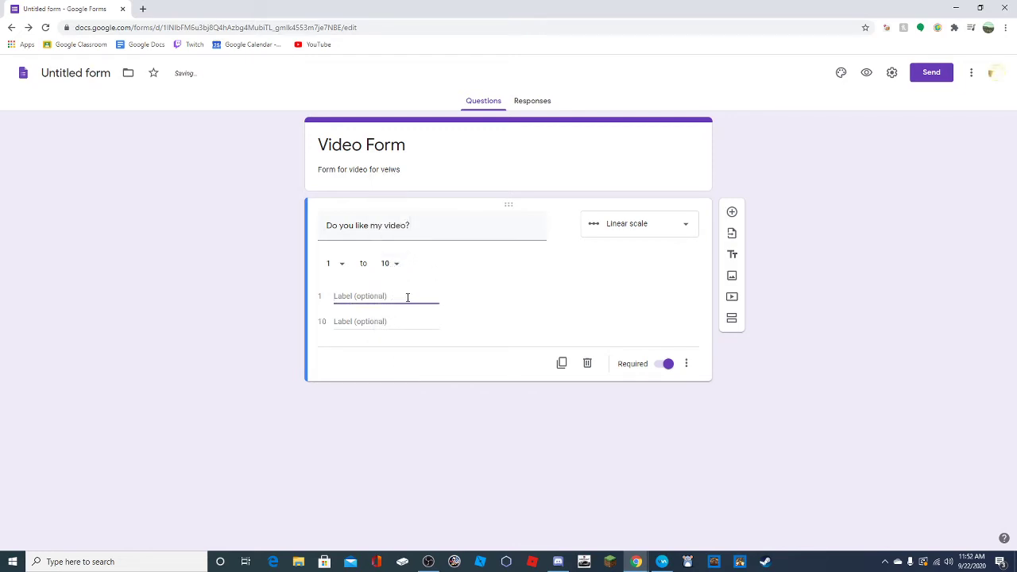
click(475, 283)
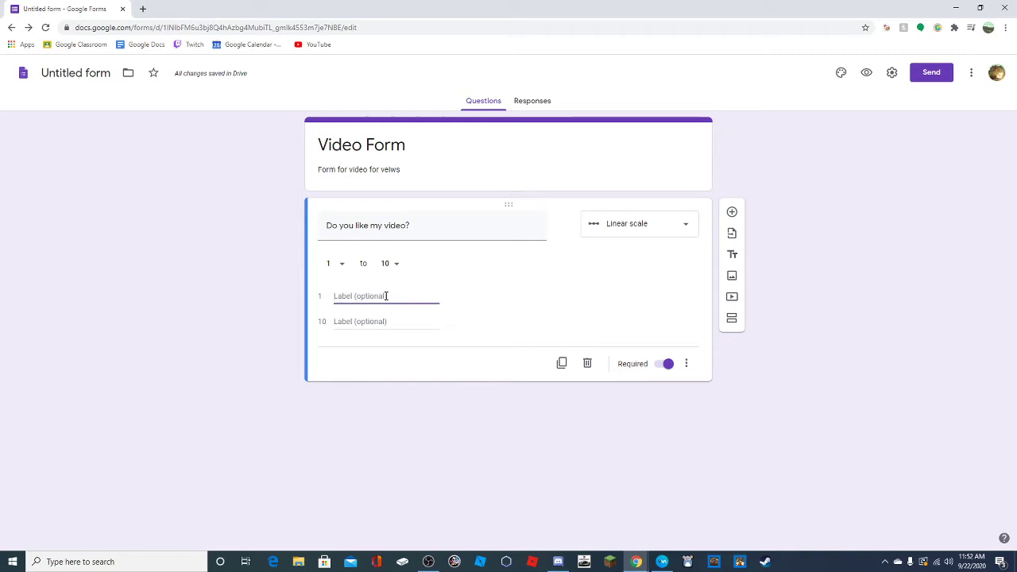
text(bad)
click(429, 324)
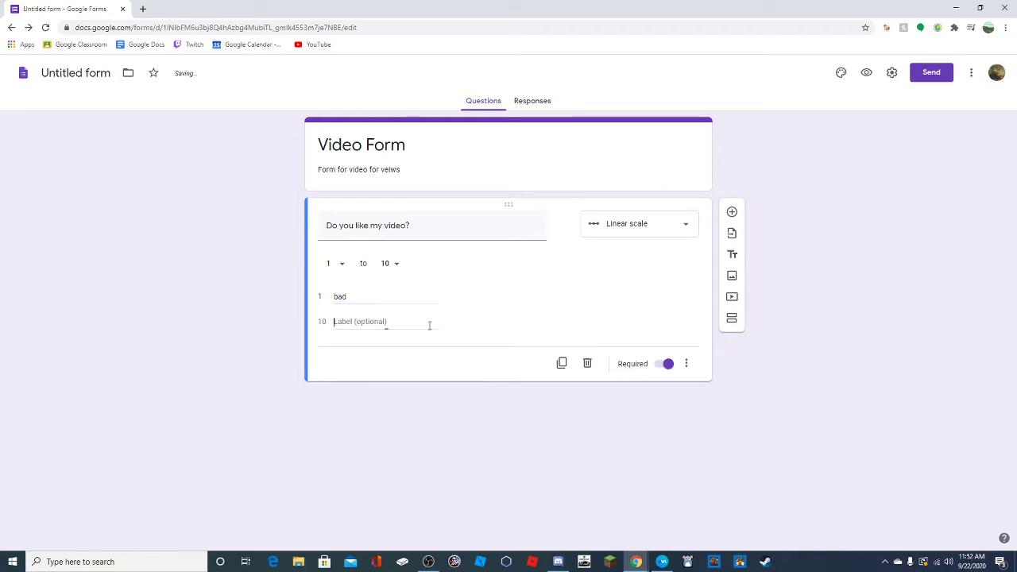
text(good)
click(521, 320)
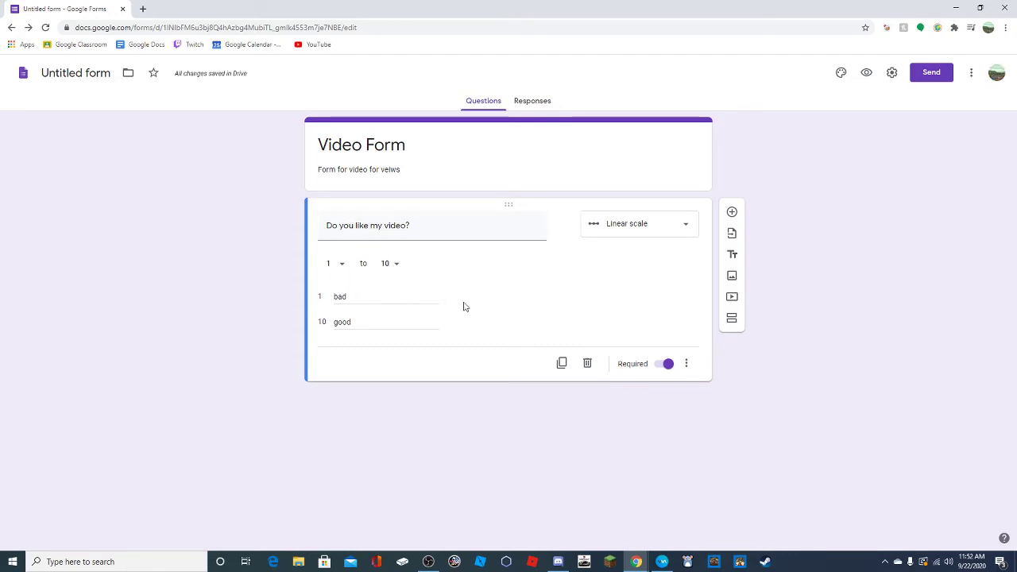
click(666, 228)
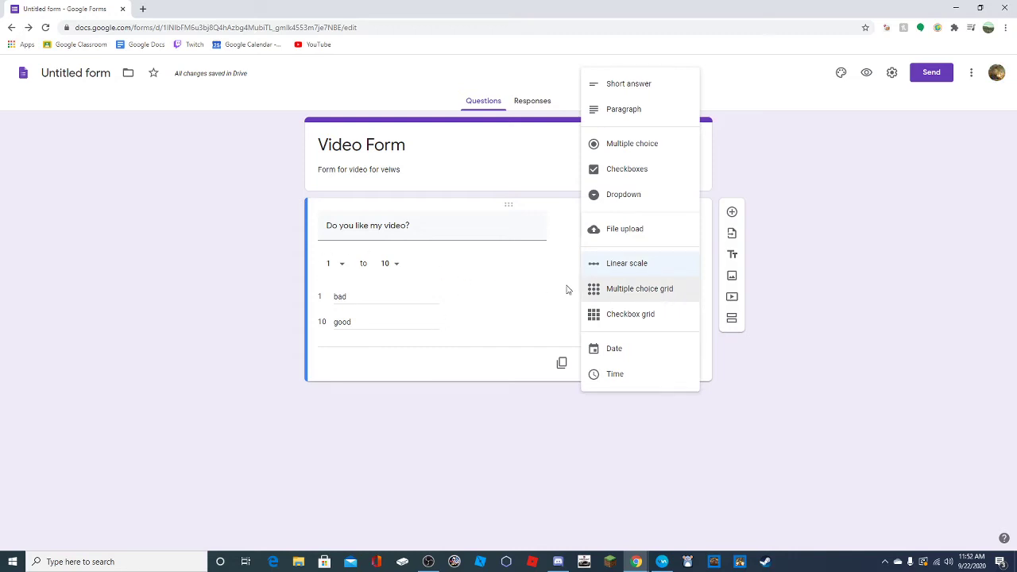
Try Multiple choice grid, Checkbox grid and Time types before settling on Date
click(618, 292)
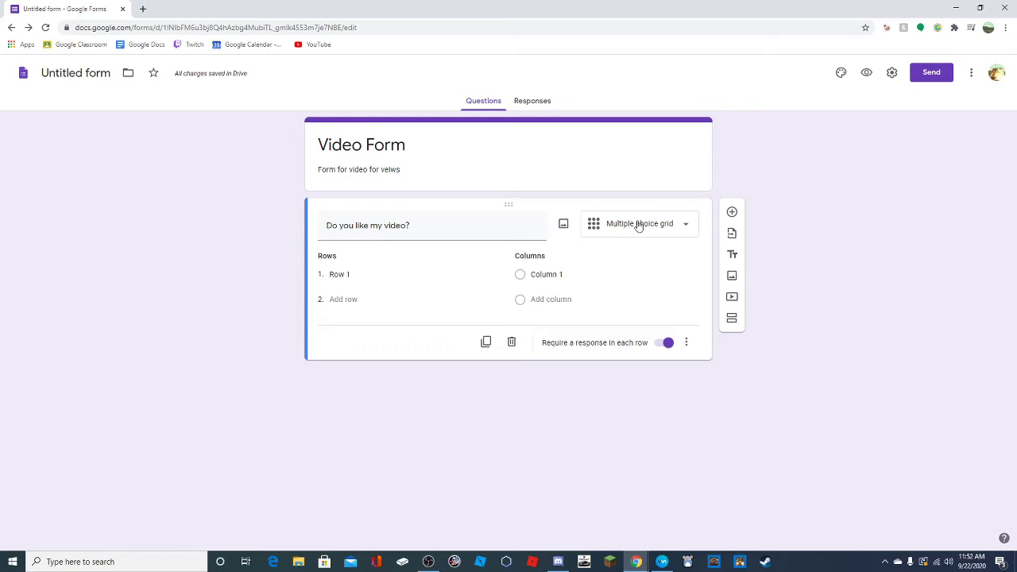
click(594, 226)
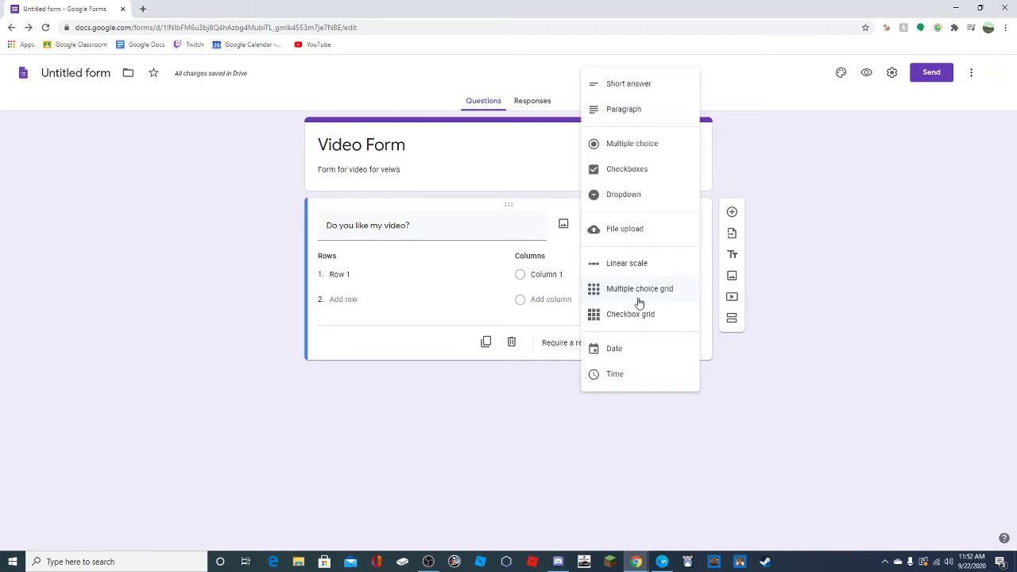
click(636, 319)
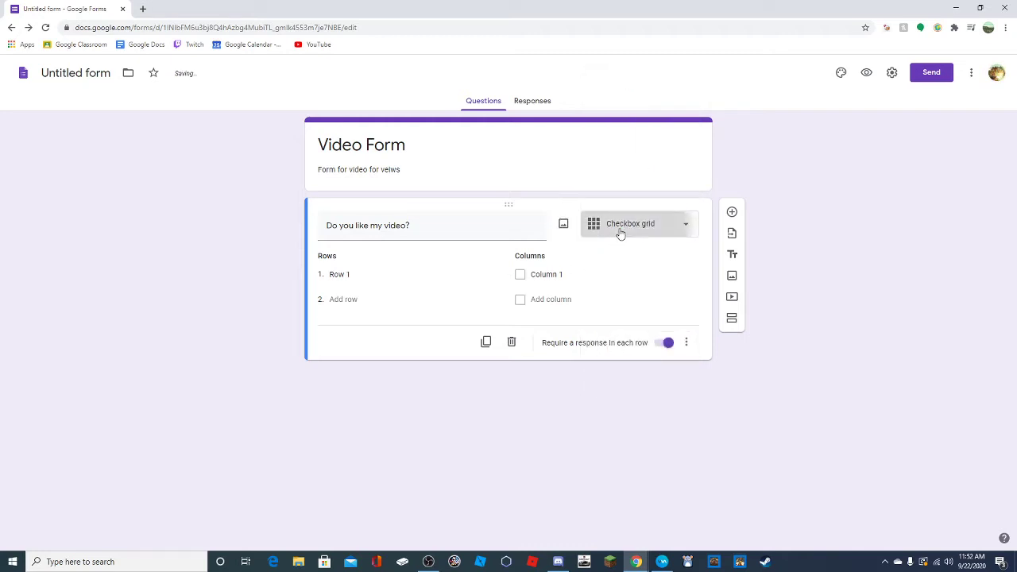
click(620, 227)
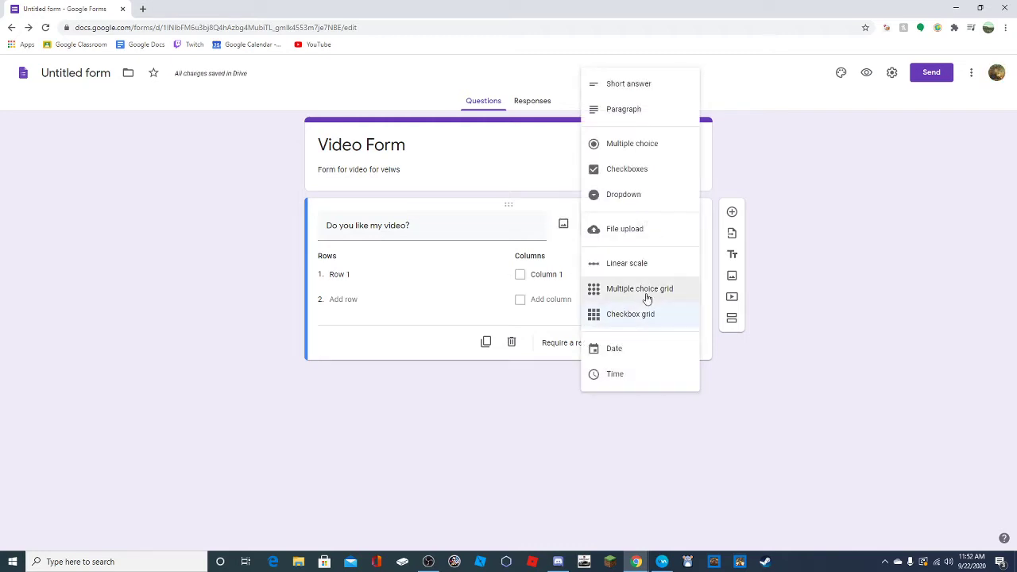
click(629, 350)
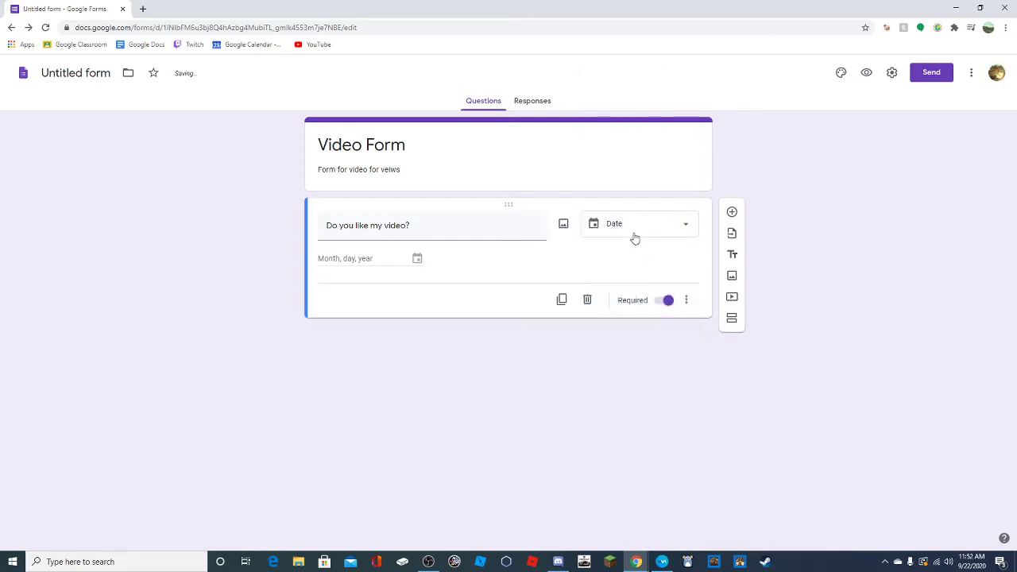
click(636, 238)
click(641, 371)
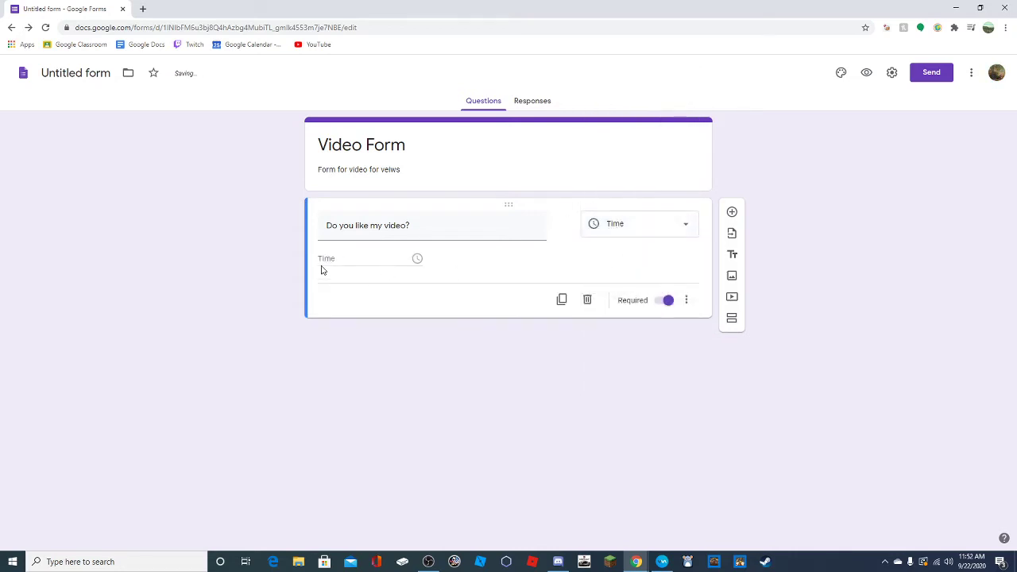
click(636, 225)
click(648, 354)
click(626, 223)
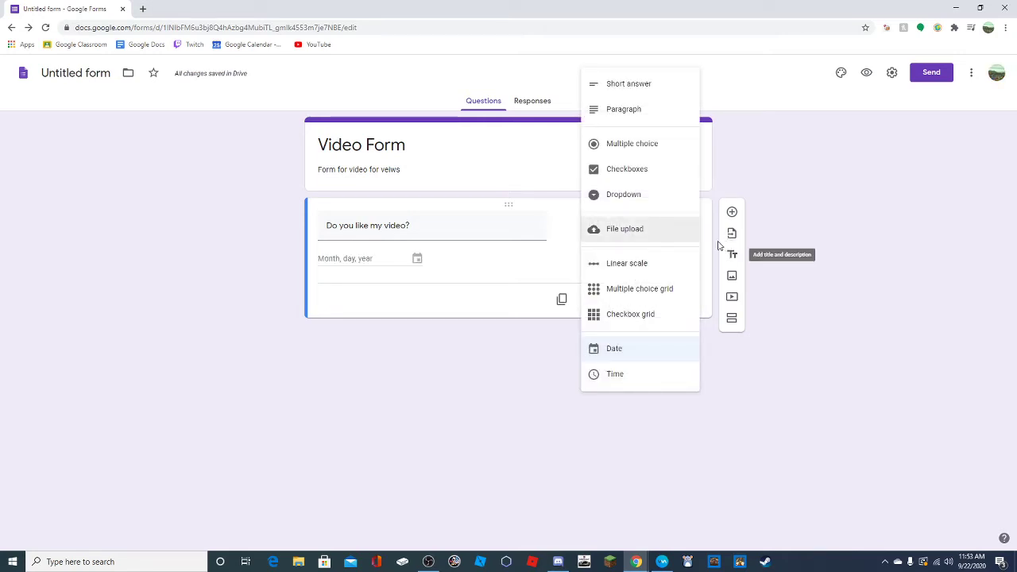
key(Escape)
key(F1)
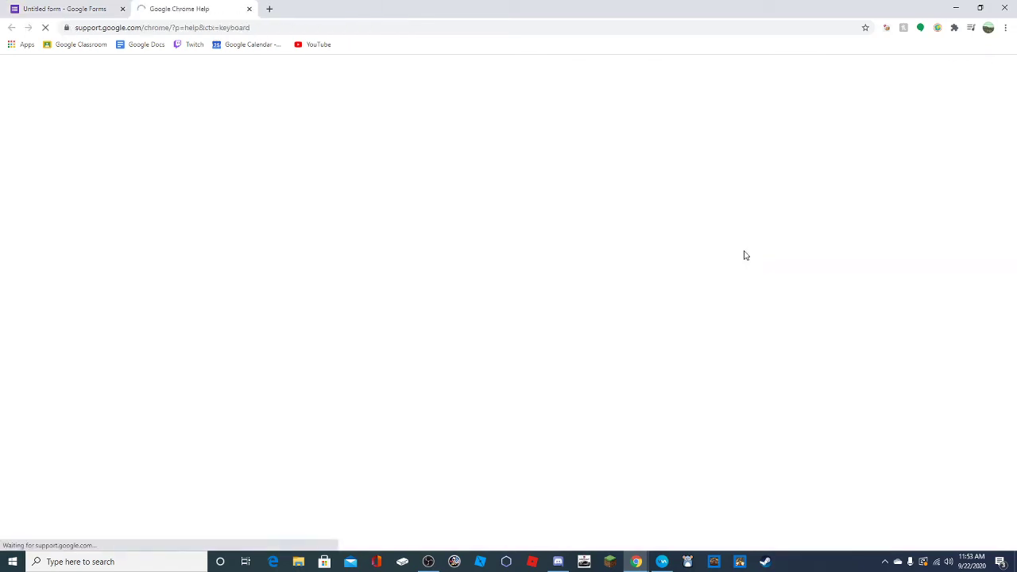
click(249, 9)
key(F1)
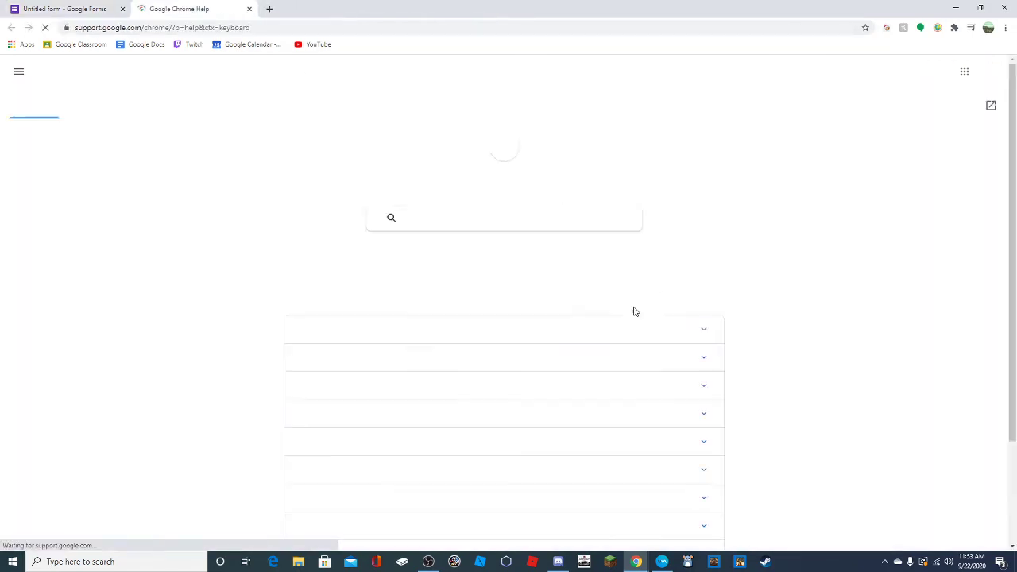
click(248, 9)
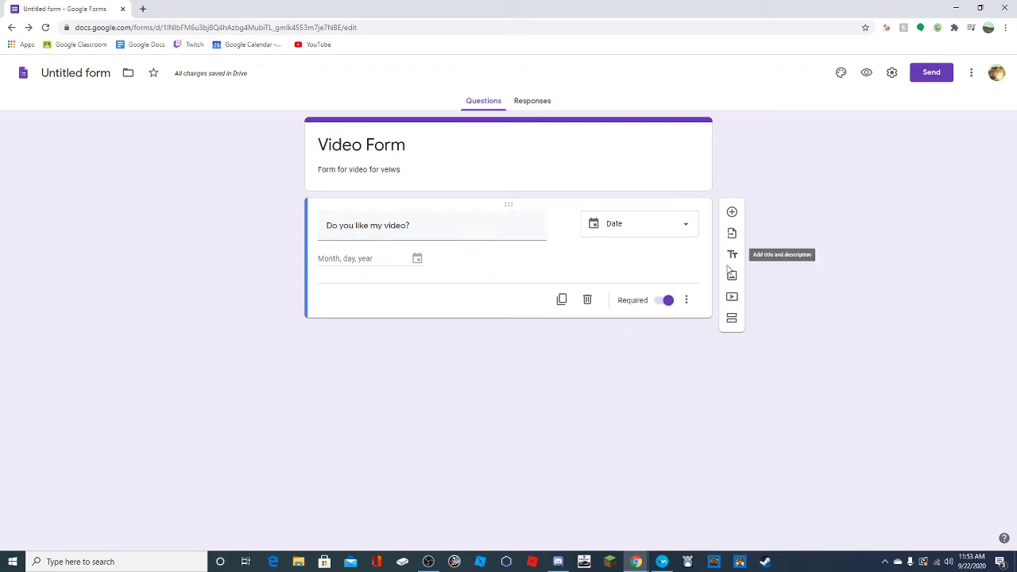
click(437, 224)
click(511, 315)
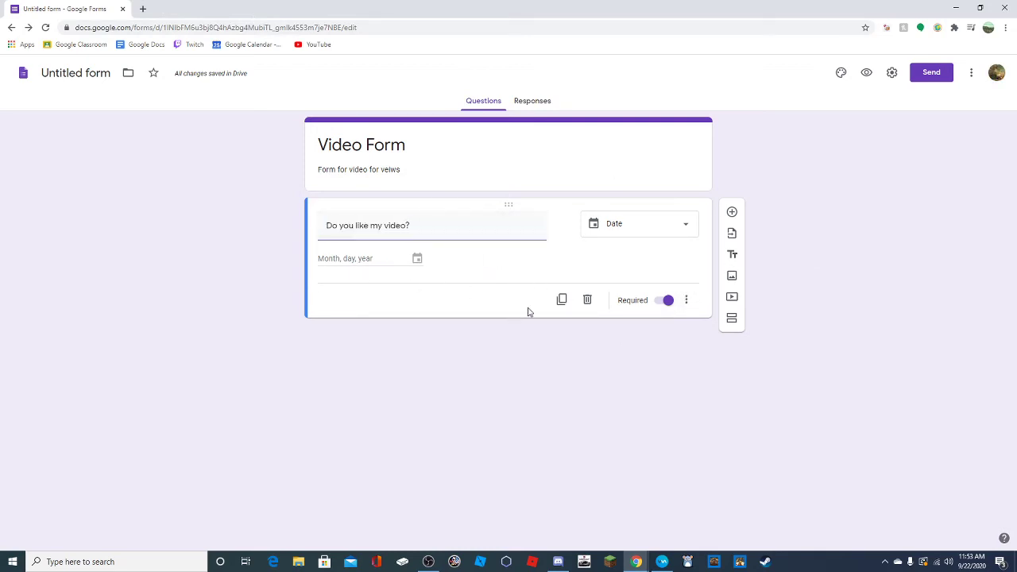
click(732, 297)
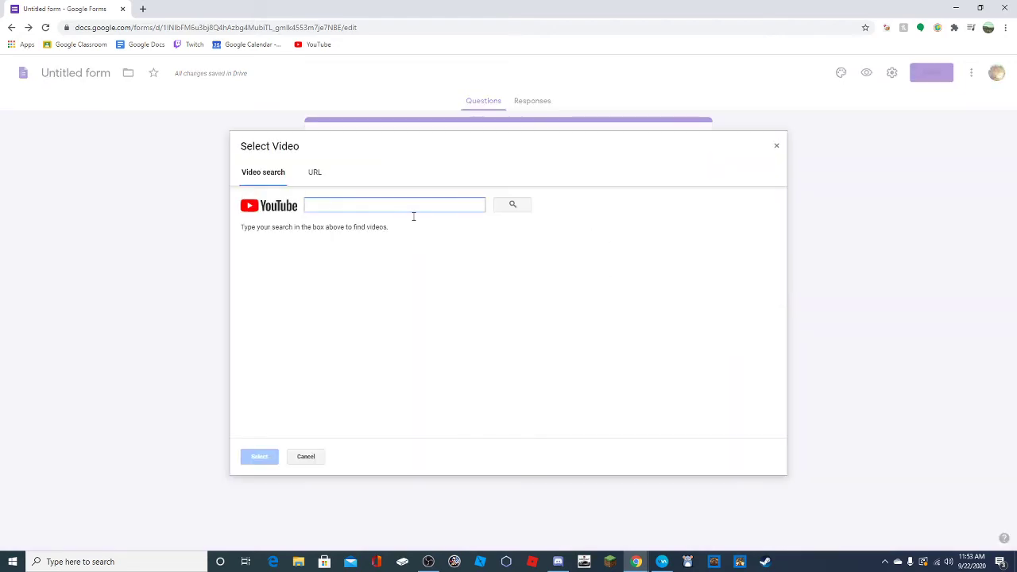
click(315, 173)
click(253, 176)
click(777, 150)
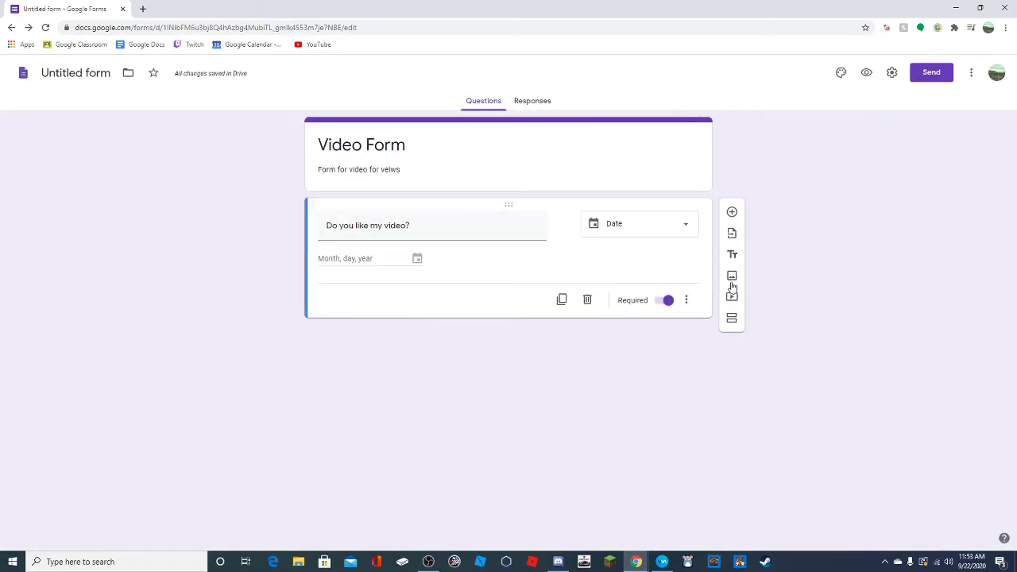
Add five new sections so the form has six sections
click(732, 320)
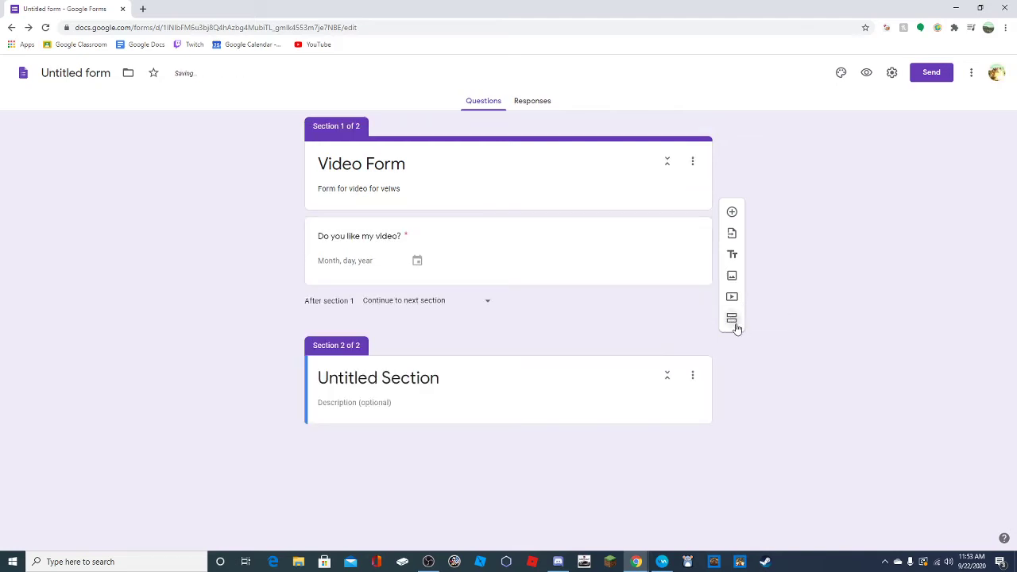
click(736, 326)
click(726, 538)
click(728, 538)
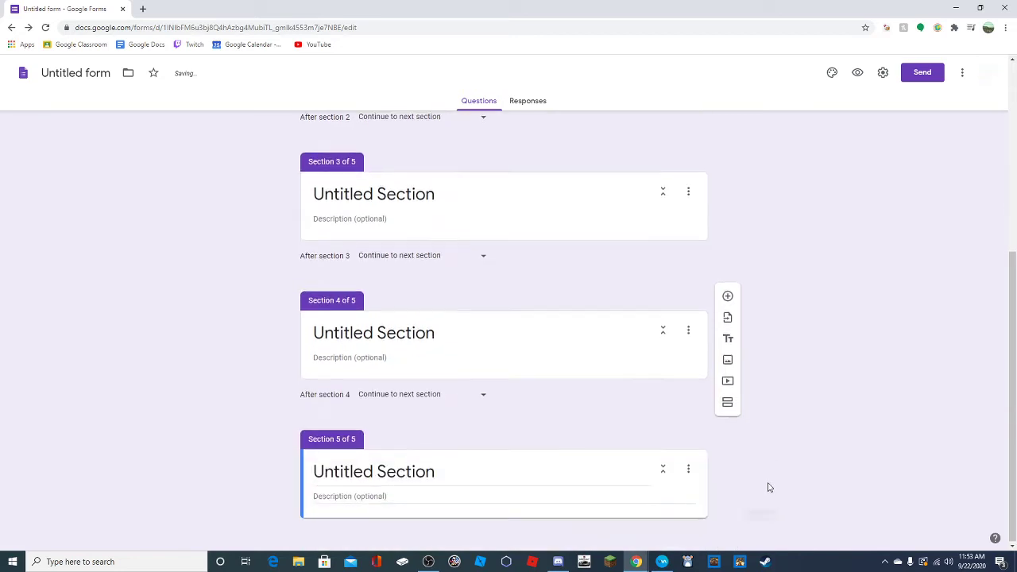
click(727, 537)
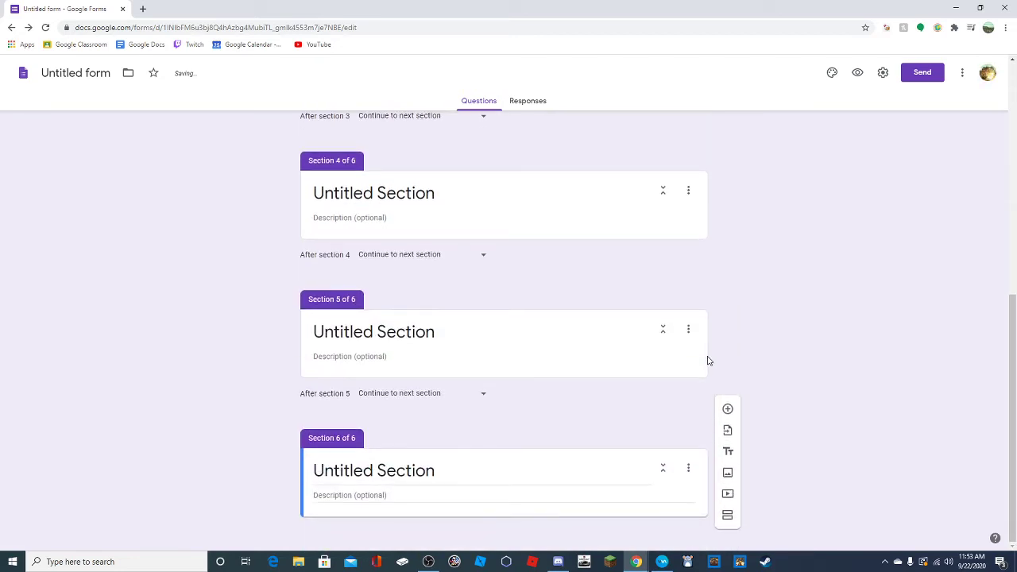
scroll(706, 358, up, 6)
Make the video question multiple choice with answers 'yes' and 'no'
click(360, 248)
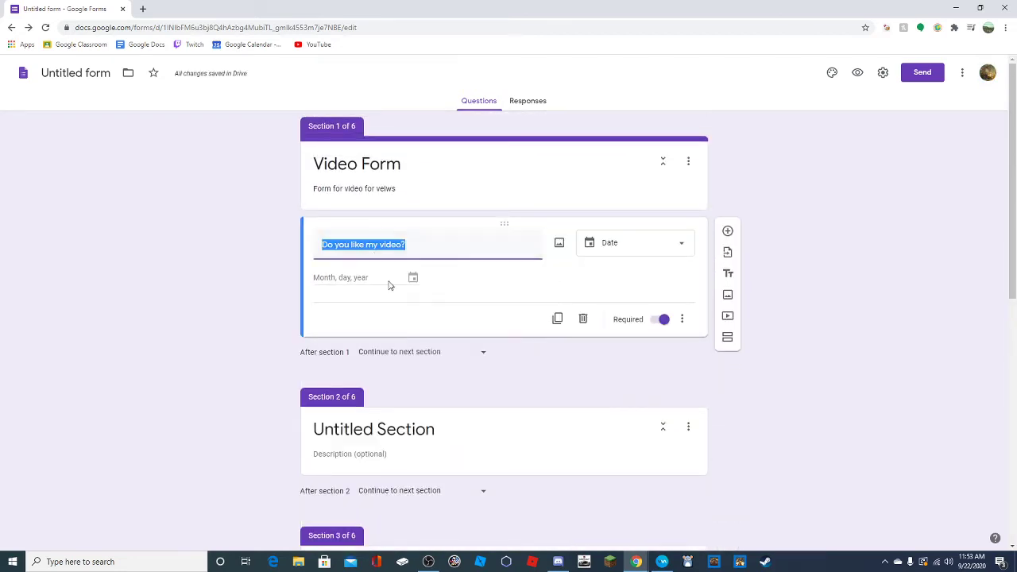
click(603, 248)
click(638, 144)
click(352, 276)
text(yes)
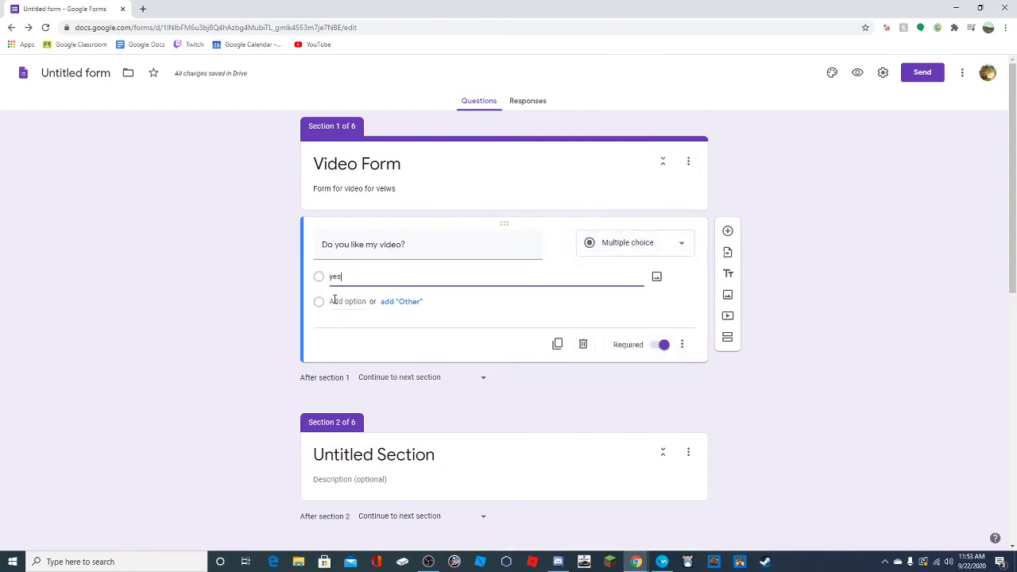
key(Return)
text(no)
click(496, 345)
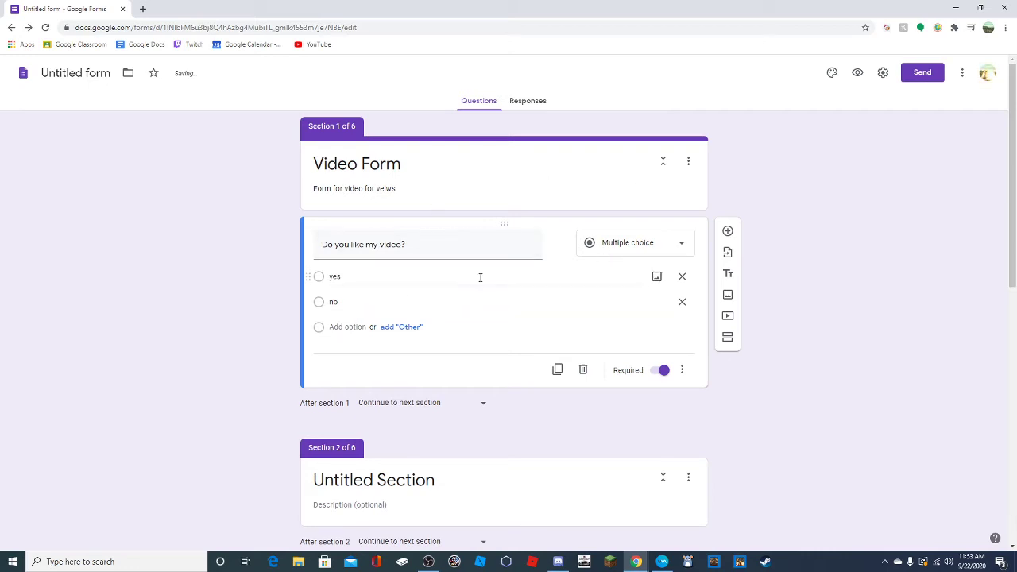
Turn on go-to-section-based-on-answer branching and start naming section 2 'How much'
click(682, 369)
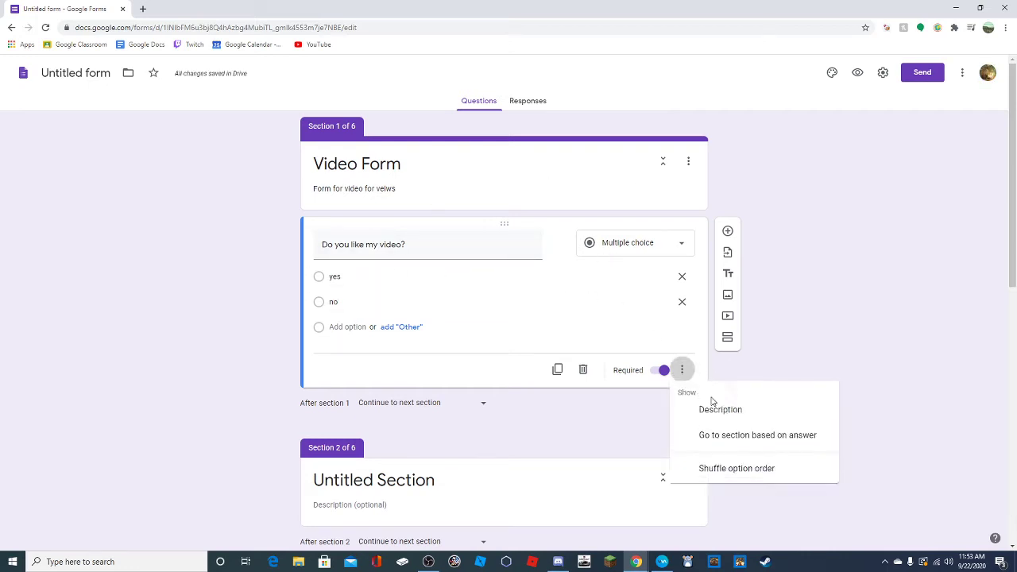
click(728, 434)
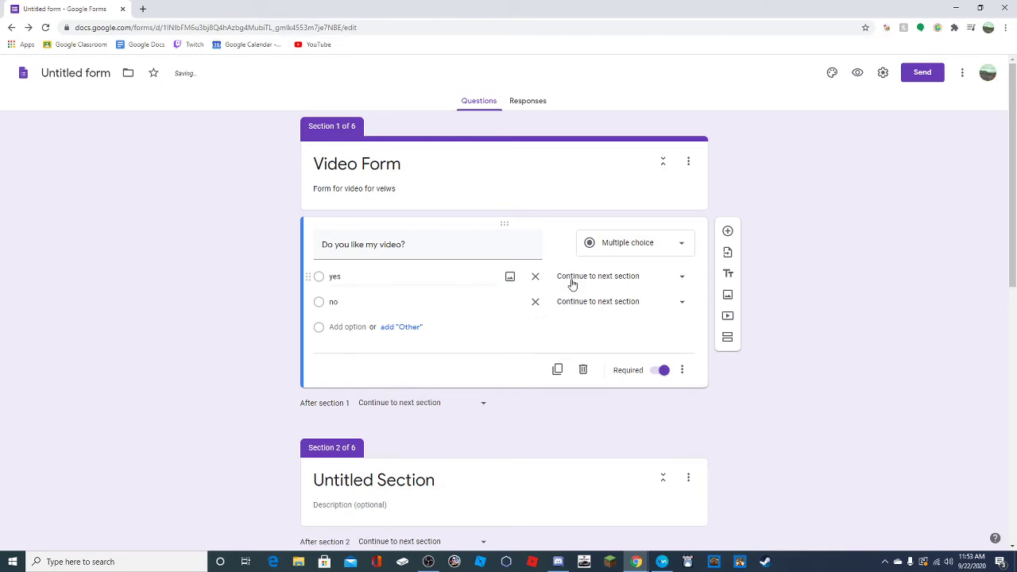
click(590, 276)
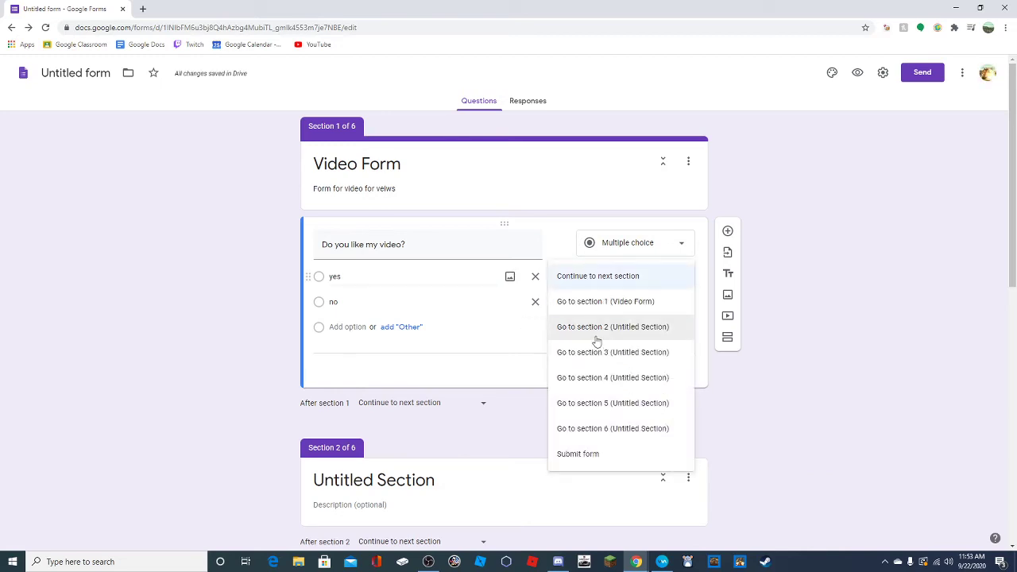
click(394, 480)
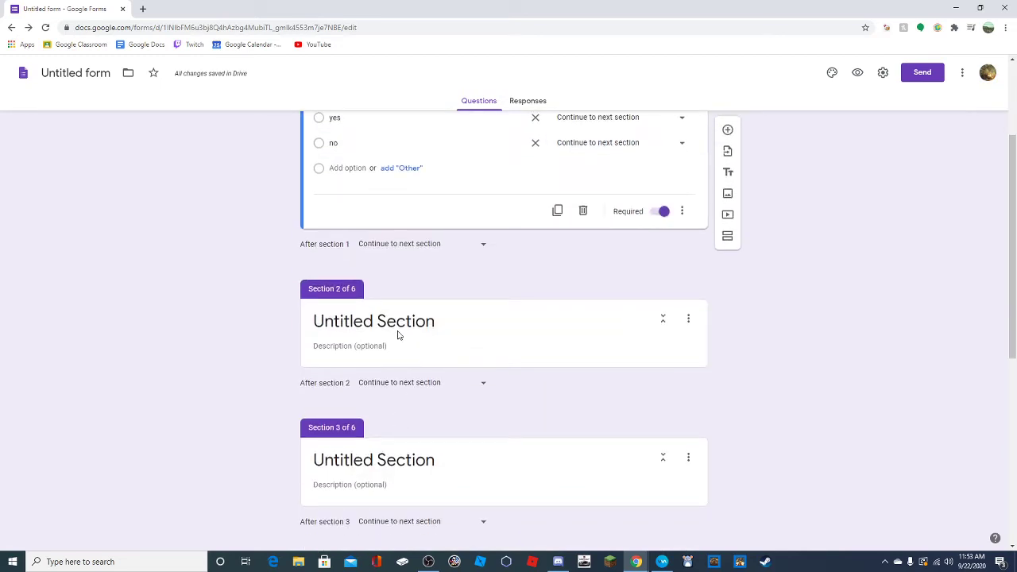
text(How much?)
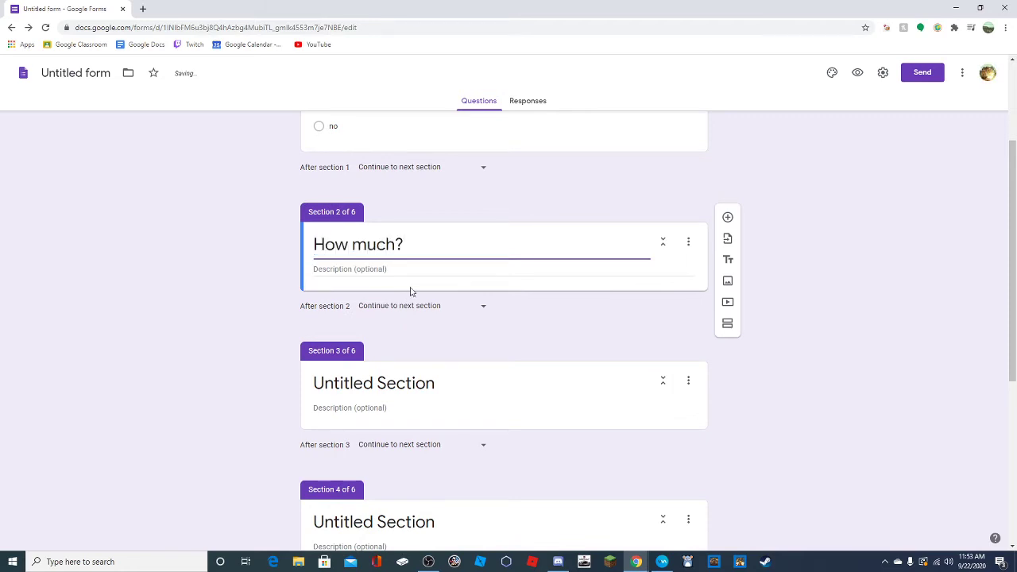
Retitle section 3 'Why?'
click(383, 384)
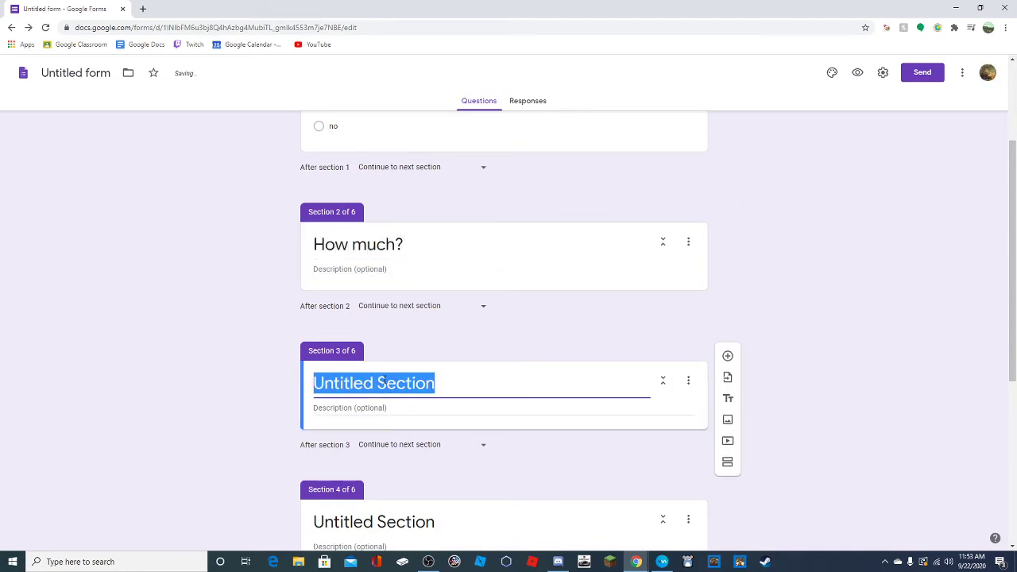
text(WHy)
key(BackSpace)
text(hy)
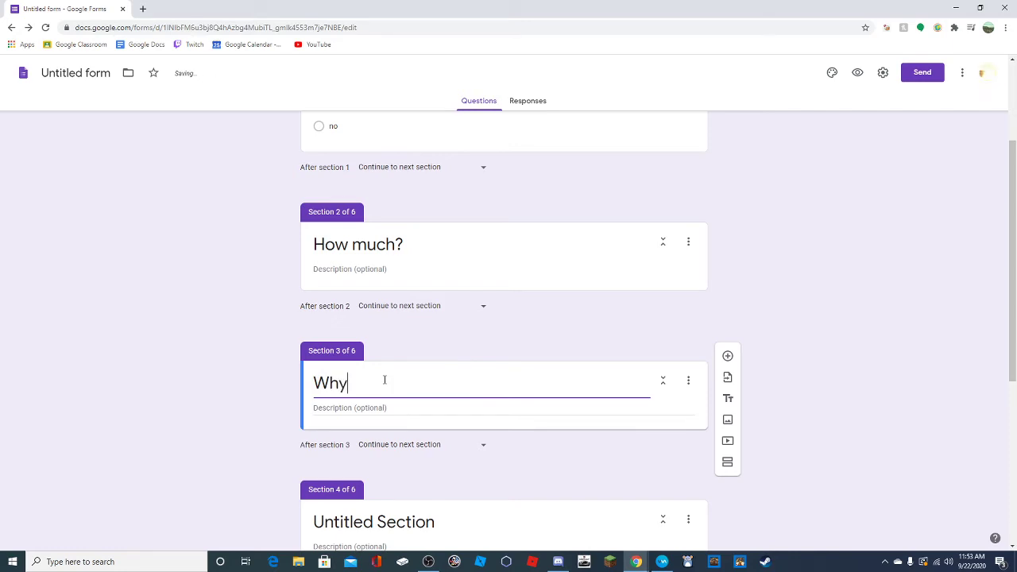
scroll(419, 377, down, 2)
Retitle section 4 'Further Questions?', correcting the misspelled Furhter to Further
click(367, 364)
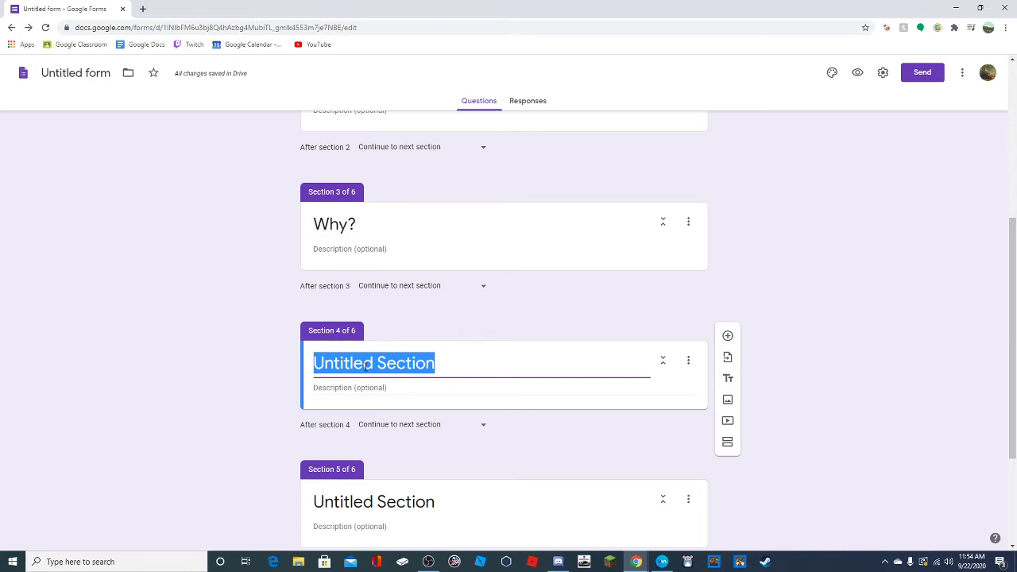
text(Furhter )
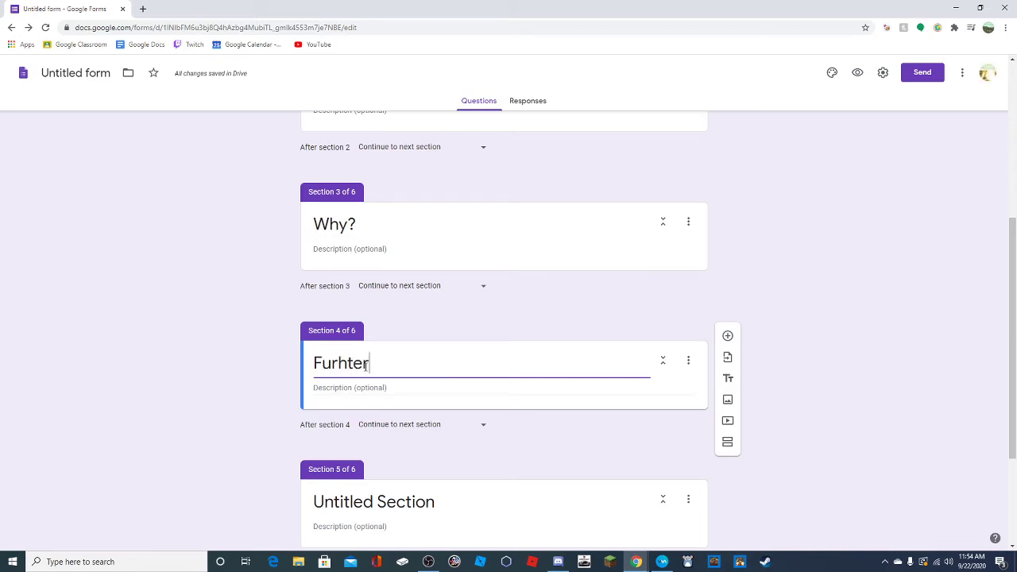
text(Ques)
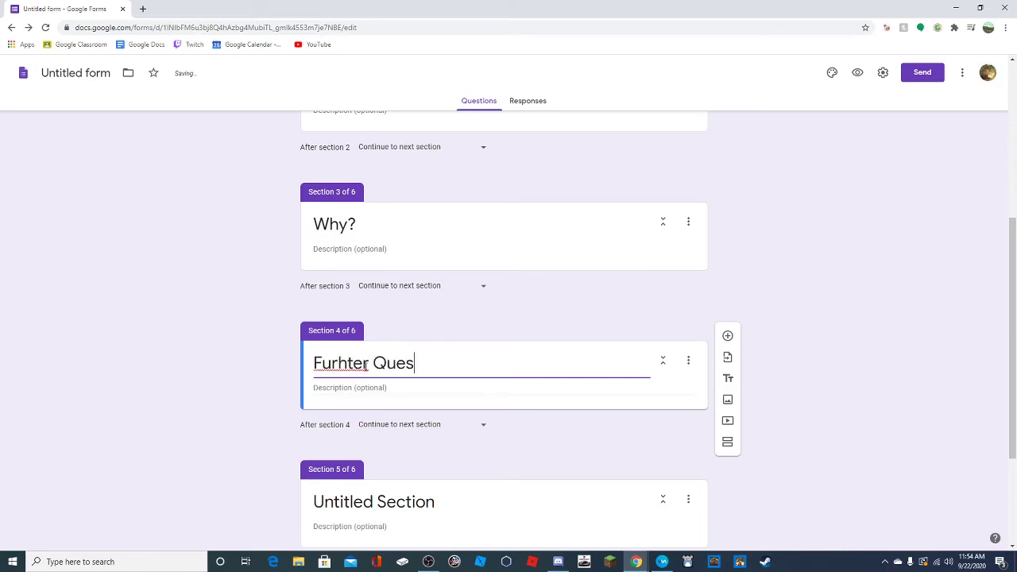
text(rio)
key(BackSpace)
key(BackSpace)
text(ions?)
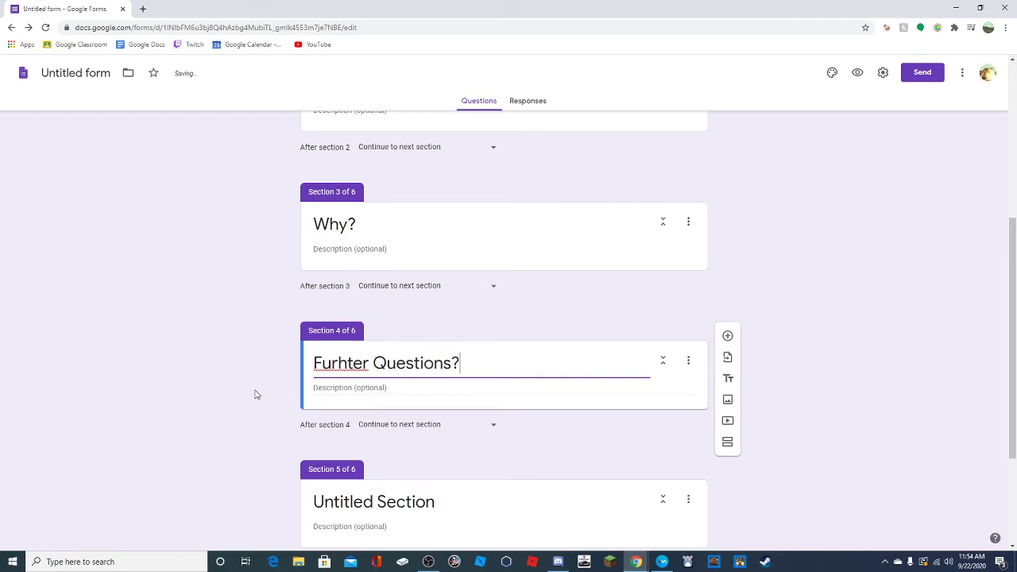
right_click(361, 367)
click(389, 378)
scroll(379, 418, down, 2)
Select the untitled section 5 and bring up its options menu
click(457, 399)
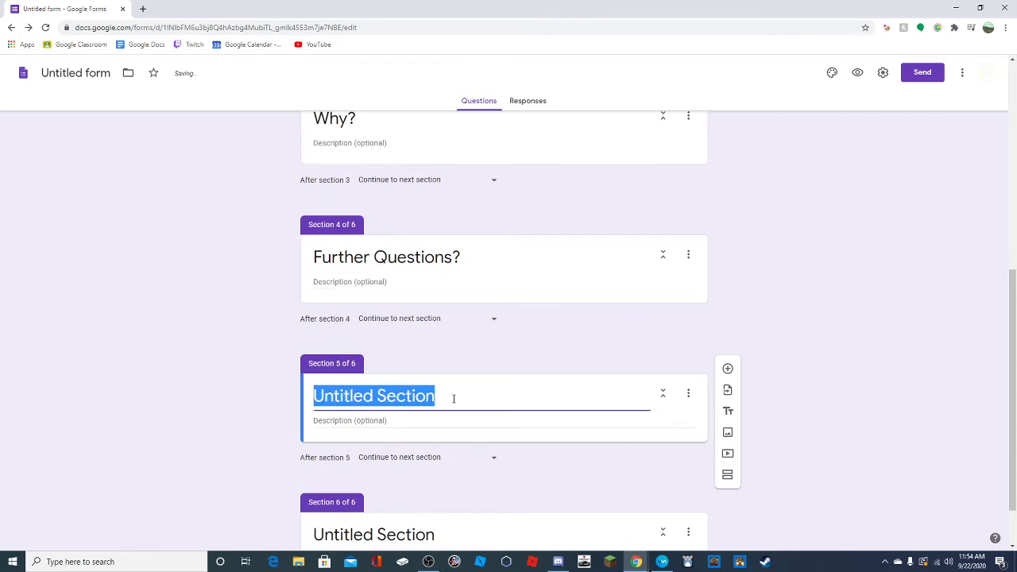
click(436, 426)
click(469, 397)
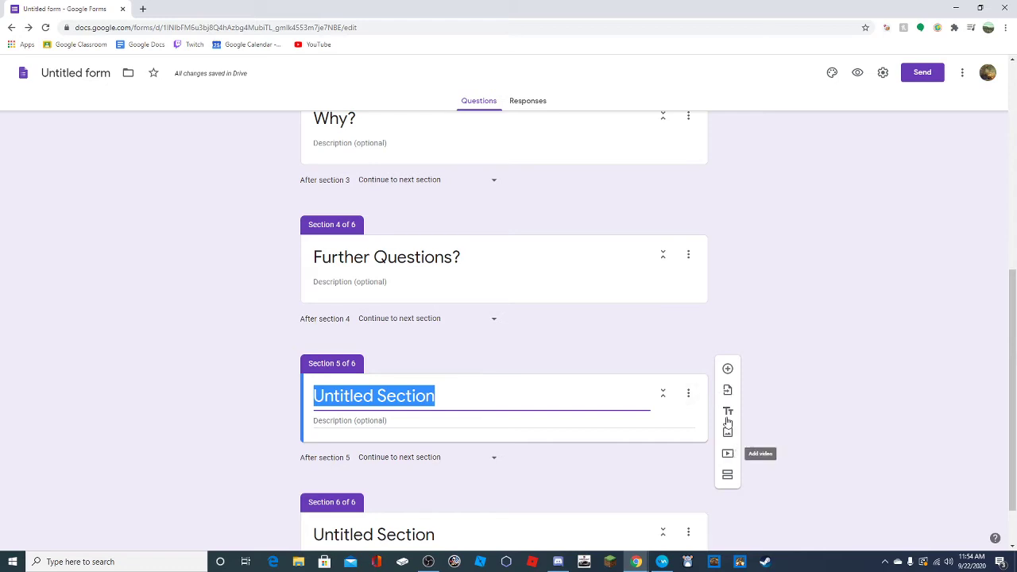
click(688, 393)
Delete the two leftover untitled sections, leaving four sections
click(707, 473)
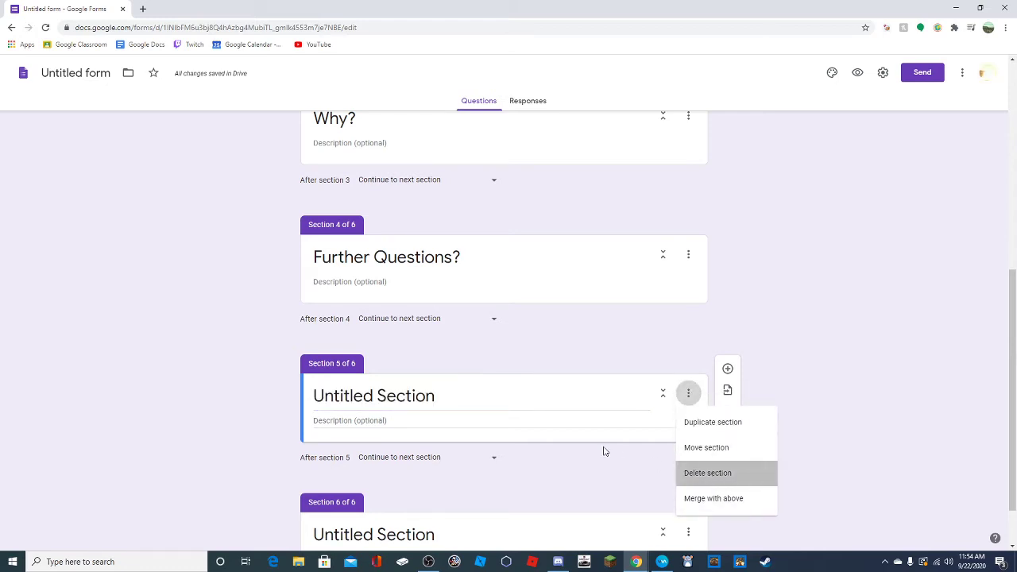
click(688, 455)
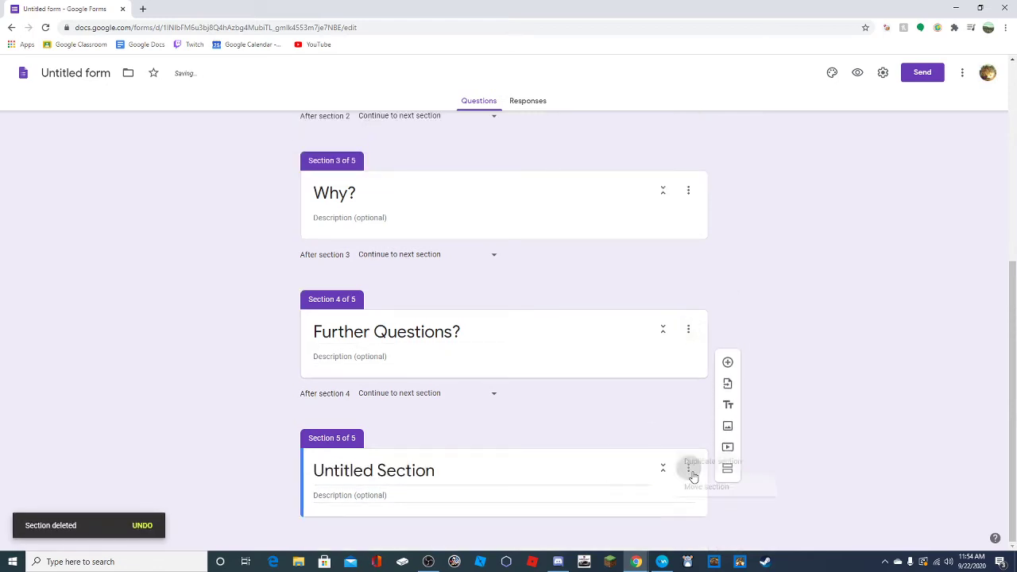
key(Return)
scroll(572, 352, up, 3)
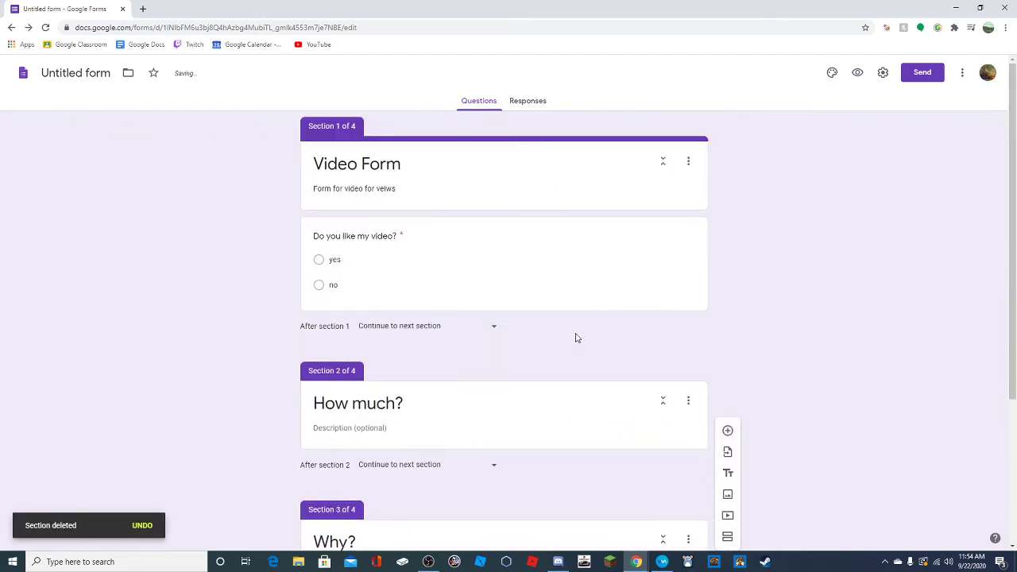
scroll(393, 289, down, 2)
Add a blank multiple-choice question to the How much? section
click(392, 278)
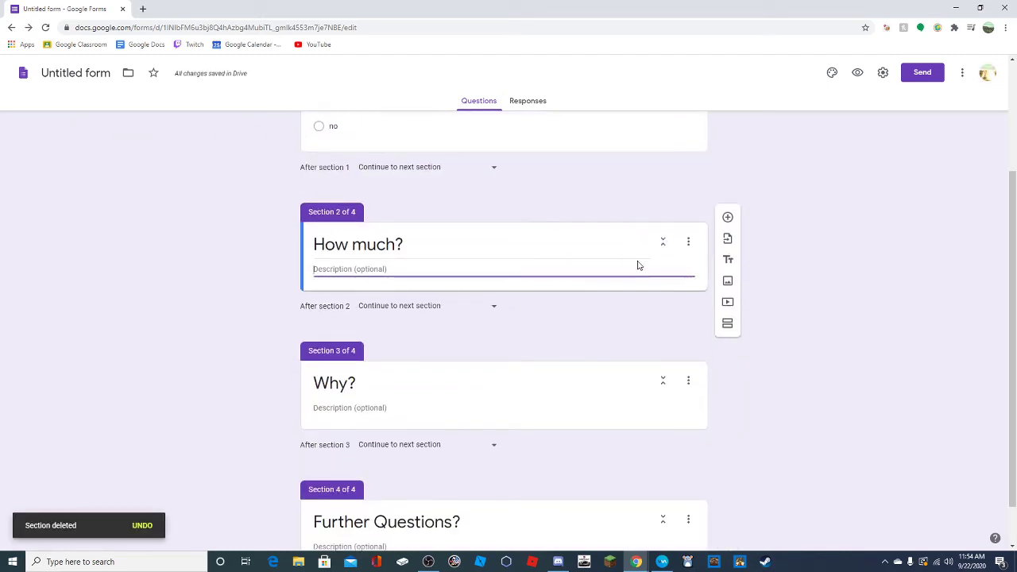
triple_click(368, 248)
click(434, 273)
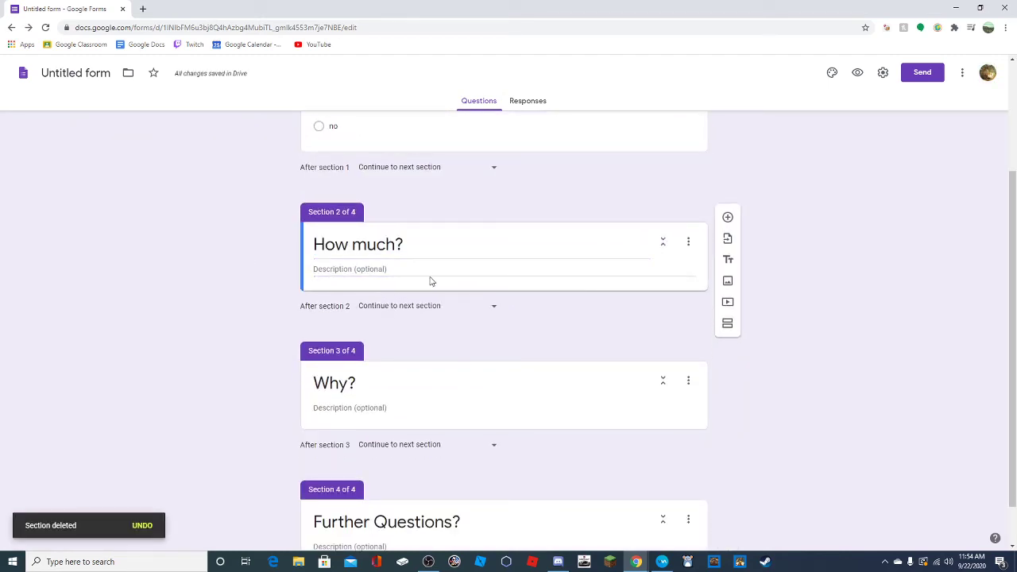
click(688, 243)
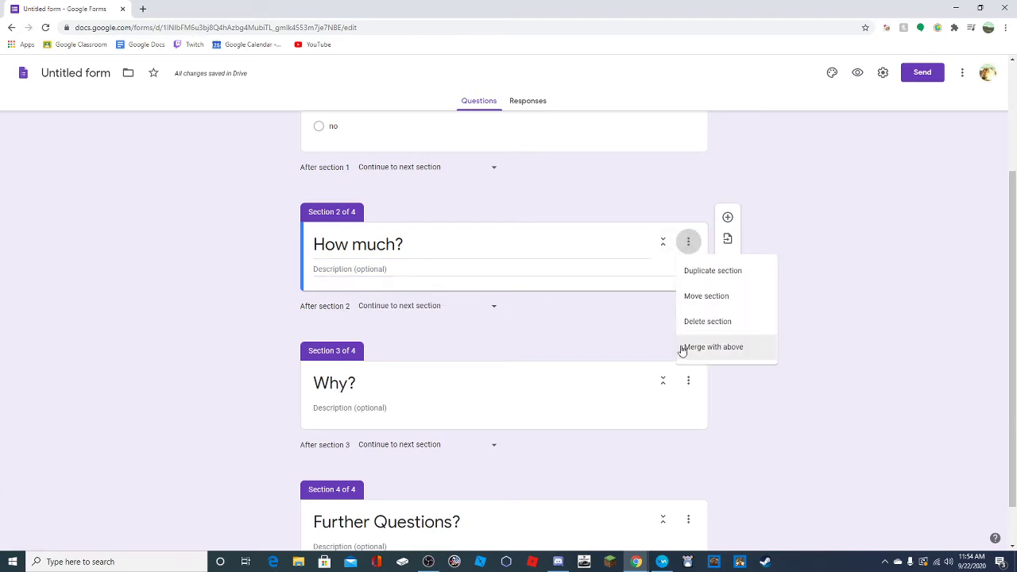
click(706, 217)
click(728, 219)
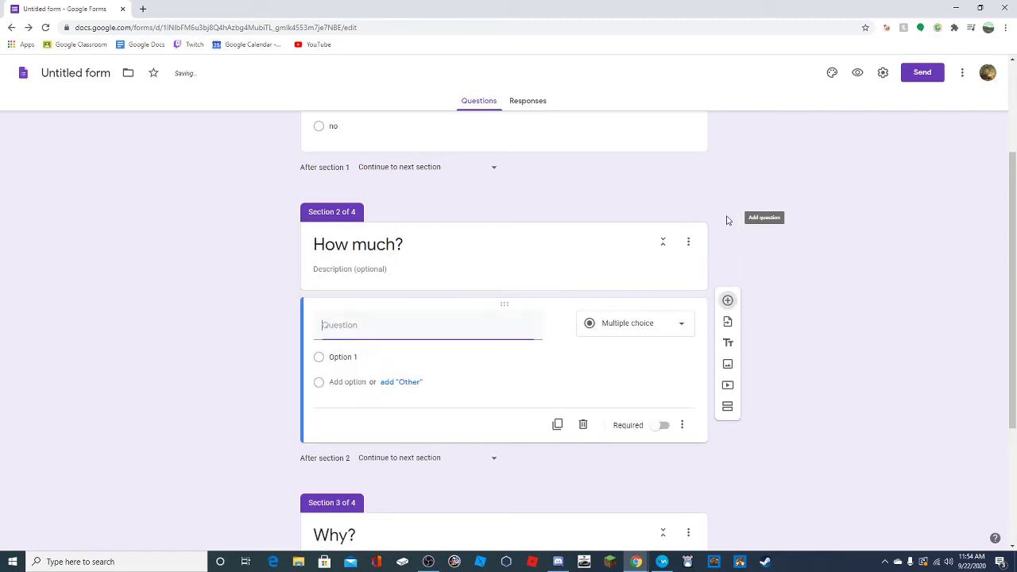
Add a blank question to both the Why? and Further Questions? sections
scroll(382, 334, down, 3)
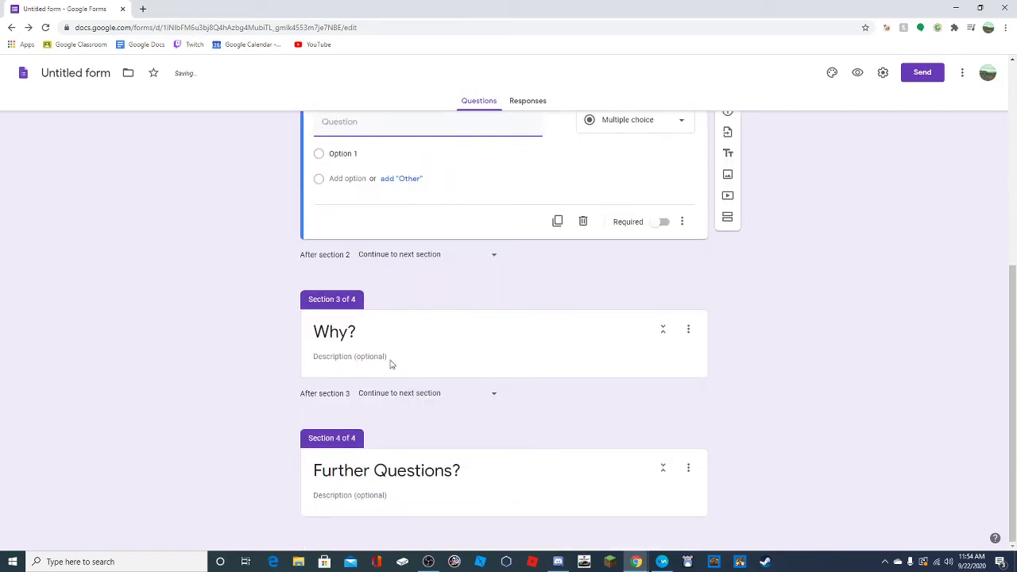
click(688, 329)
click(598, 284)
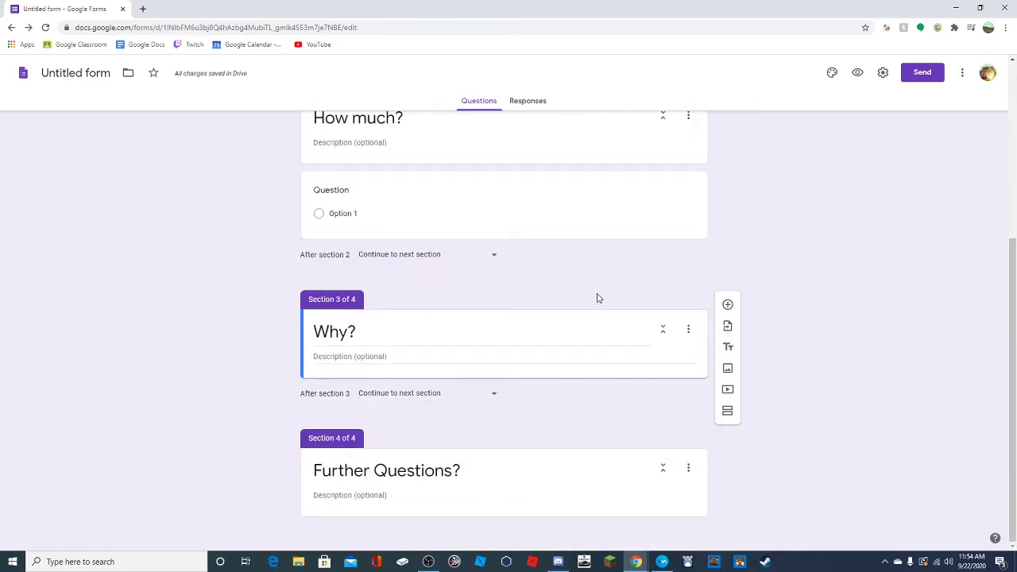
click(728, 307)
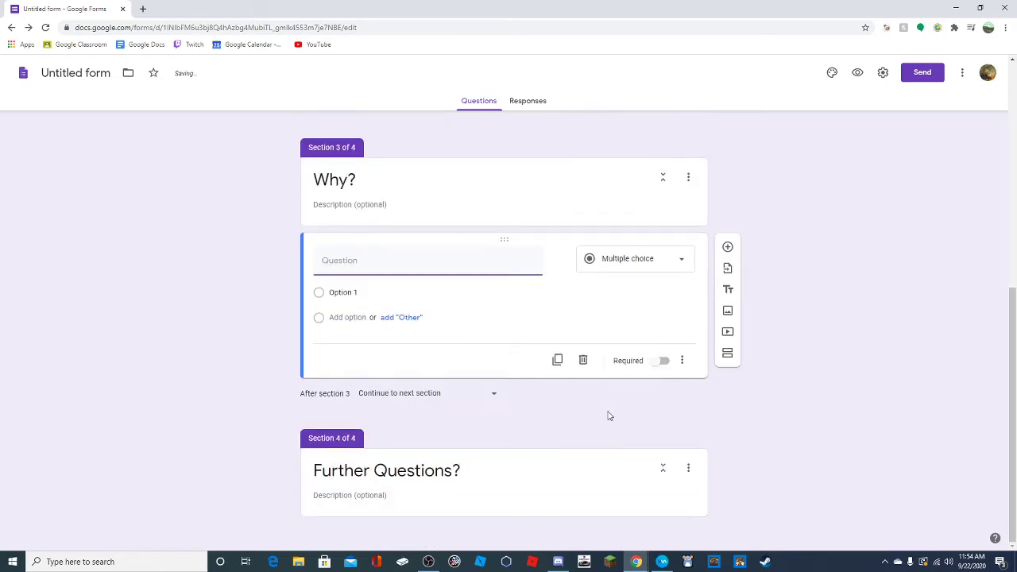
click(694, 469)
click(728, 430)
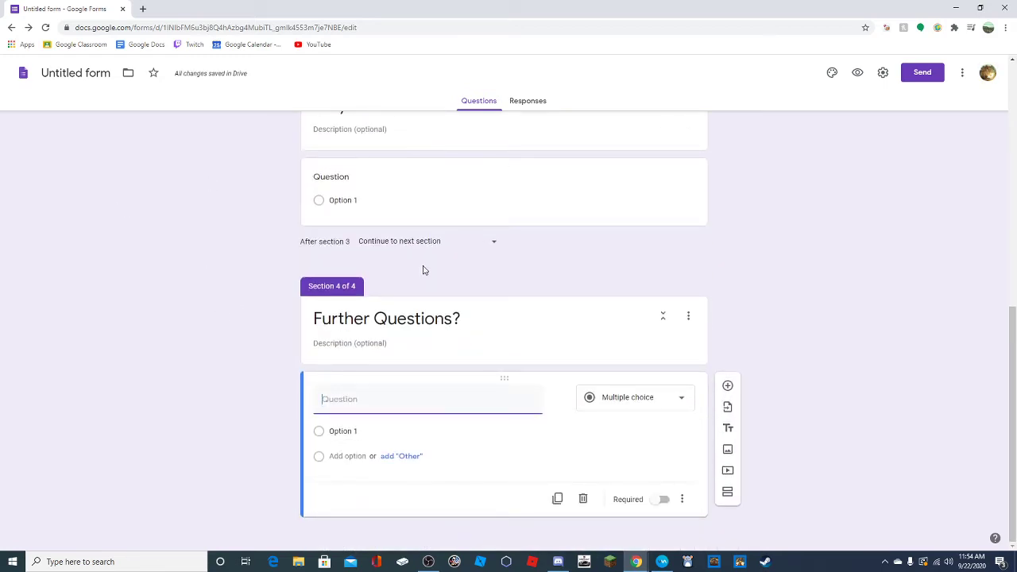
scroll(441, 271, up, 2)
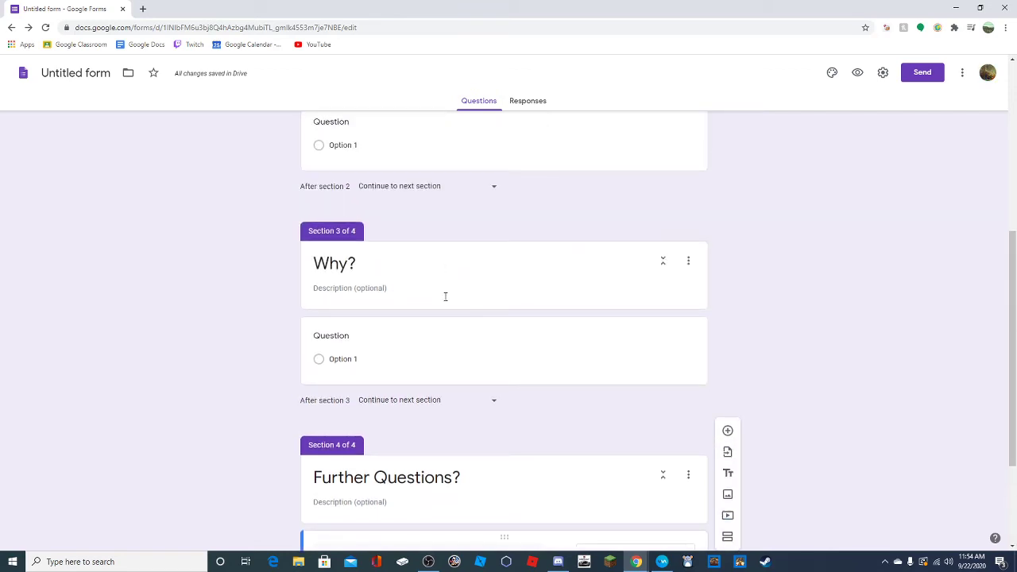
scroll(438, 365, up, 3)
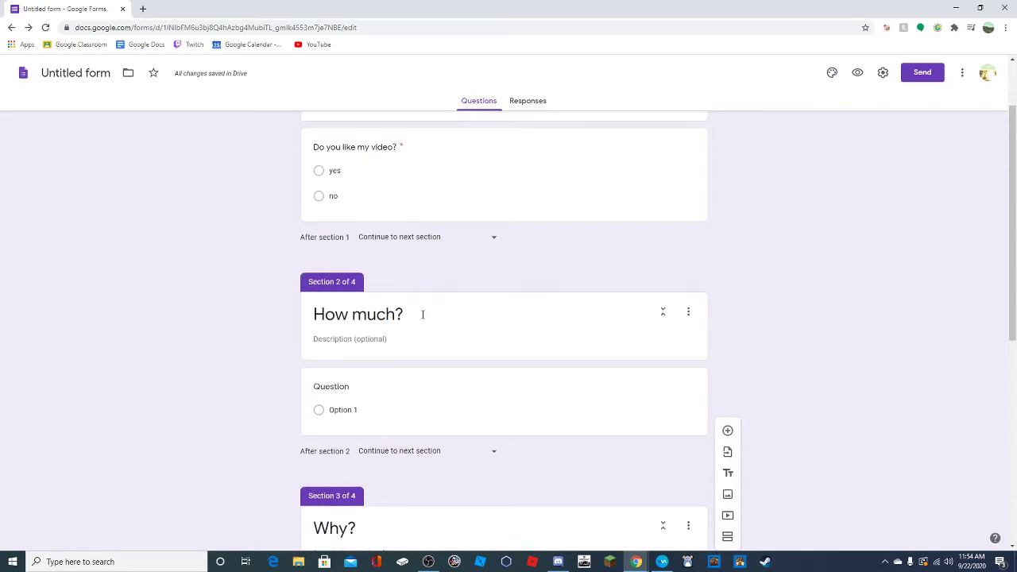
Reopen the How much? question and bring up its question-type list
click(409, 399)
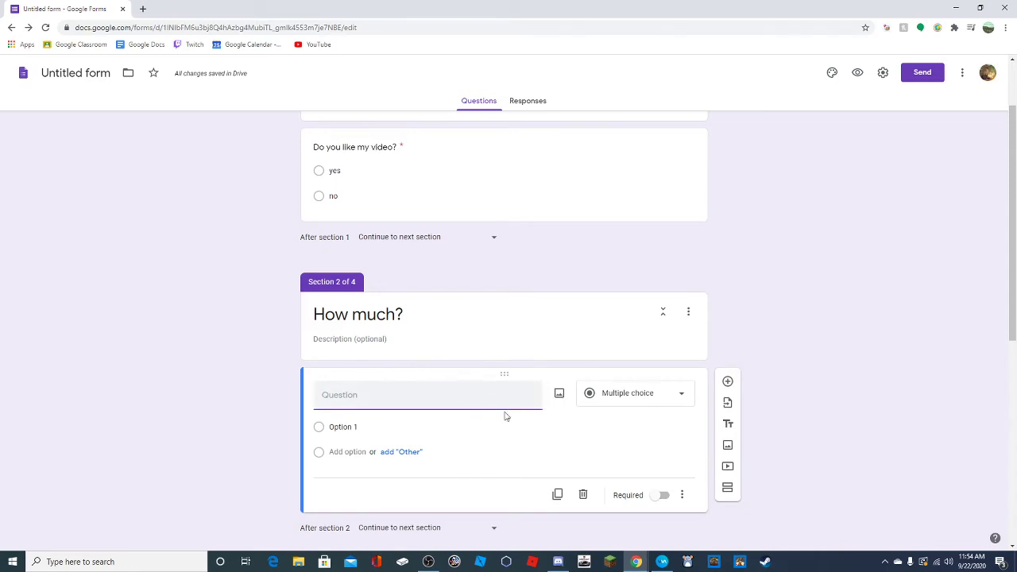
scroll(406, 408, down, 1)
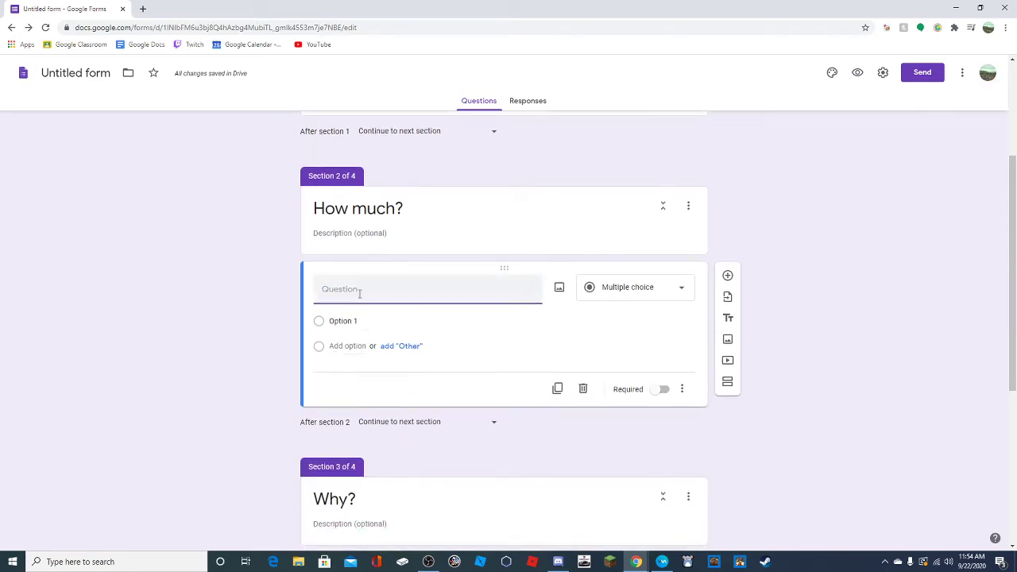
click(643, 292)
Make the How much? question a linear scale running from 1 to 10
click(645, 410)
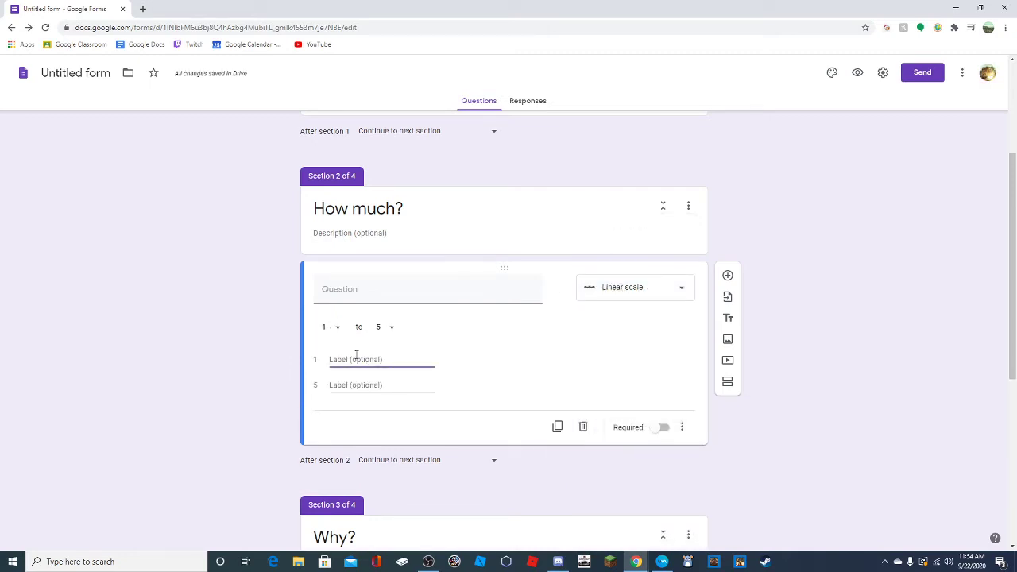
text(1)
click(347, 387)
text(1)
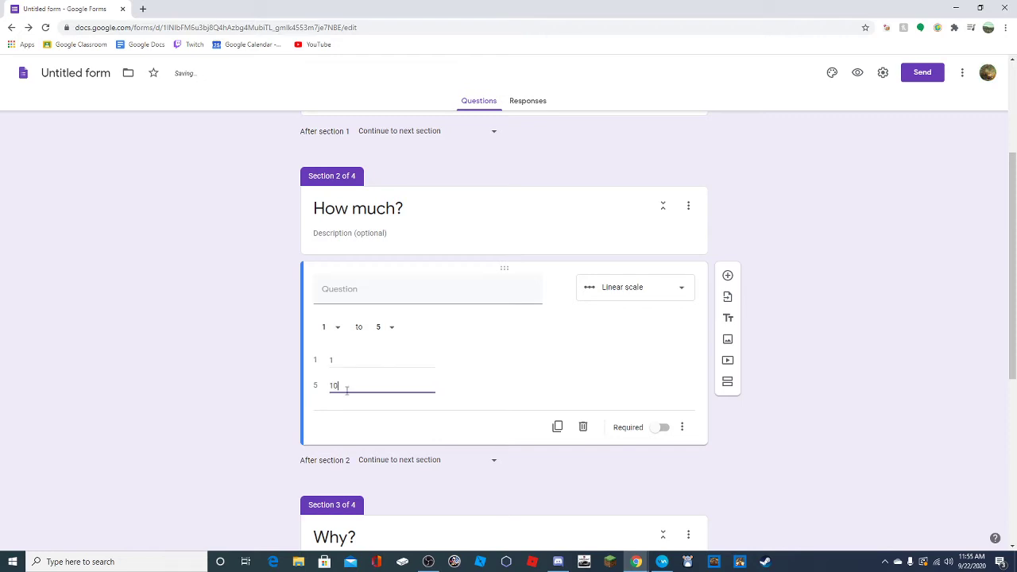
click(388, 329)
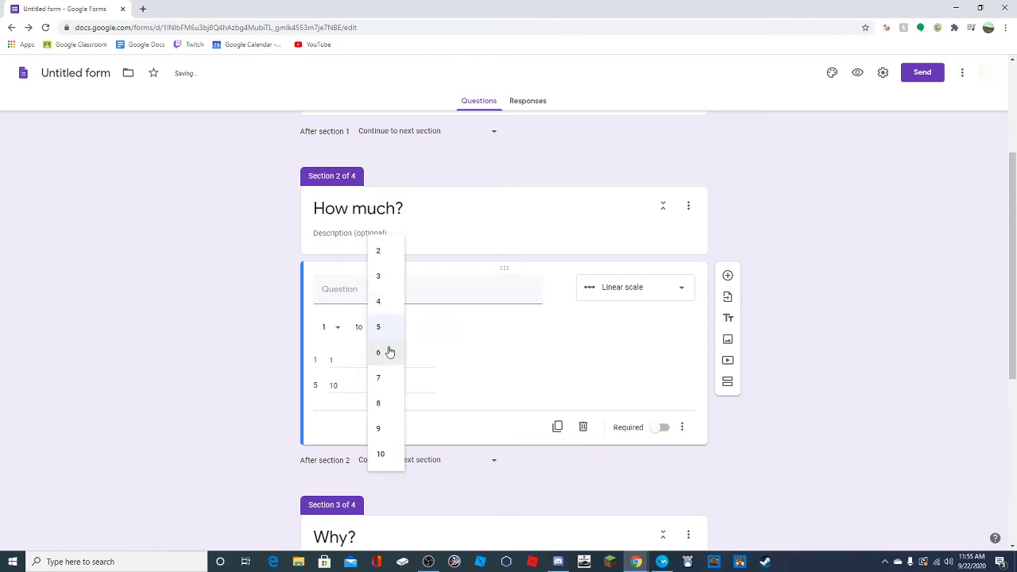
click(389, 450)
Label the scale's ends 'bad' and 'good'
double_click(346, 385)
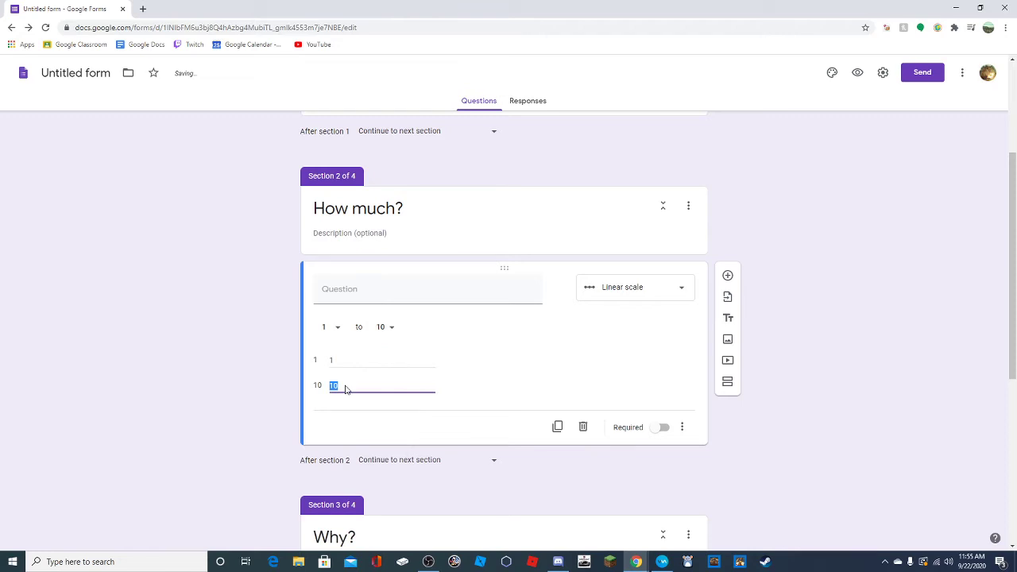
text(bad)
key(BackSpace)
key(BackSpace)
key(BackSpace)
text(good)
double_click(340, 357)
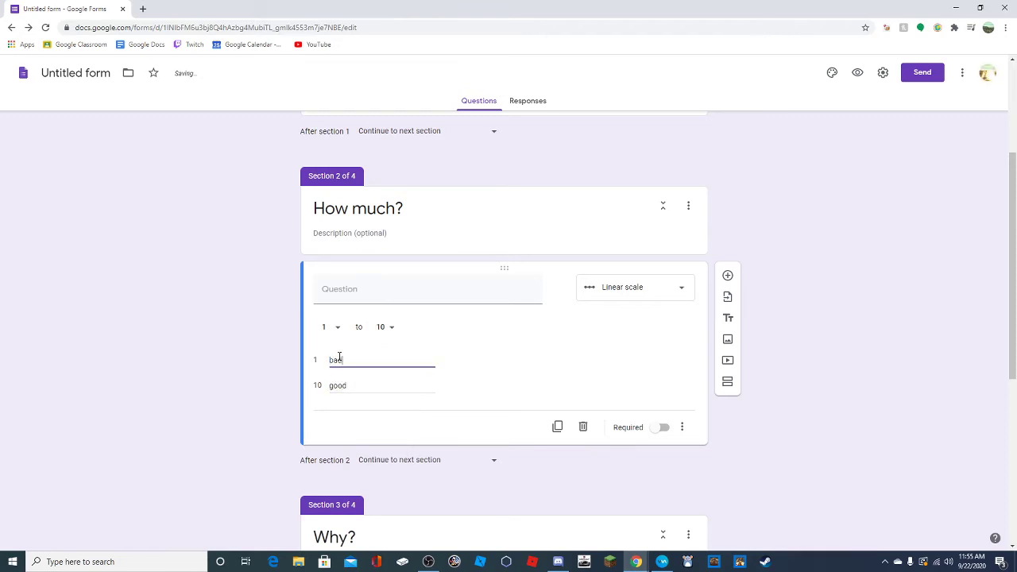
Title the scale question 'How much did you like the video?'
click(367, 295)
text(H)
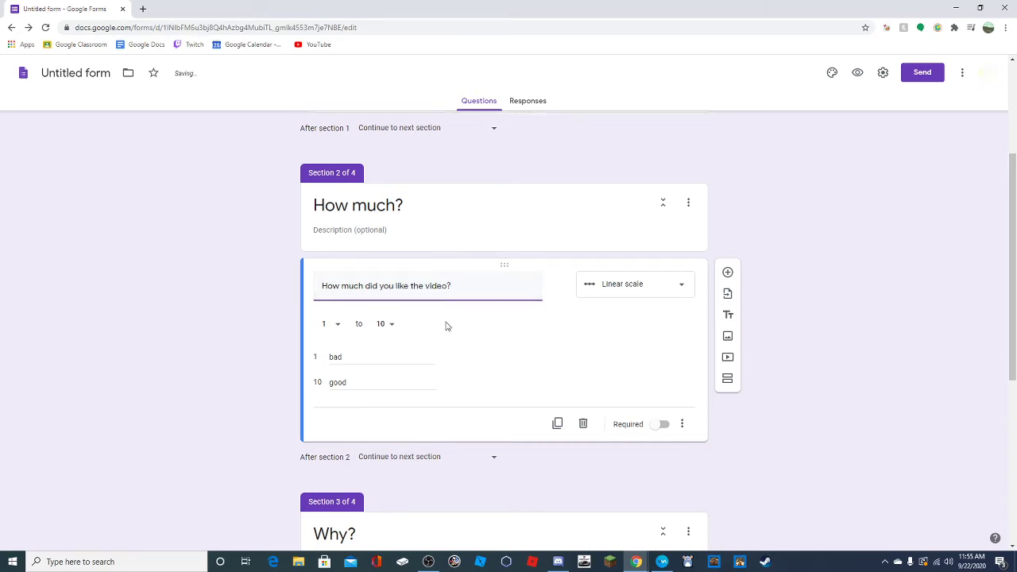
scroll(445, 324, down, 3)
click(352, 337)
Make the Why? question a Short answer titled 'Why did you like the video?'
click(390, 318)
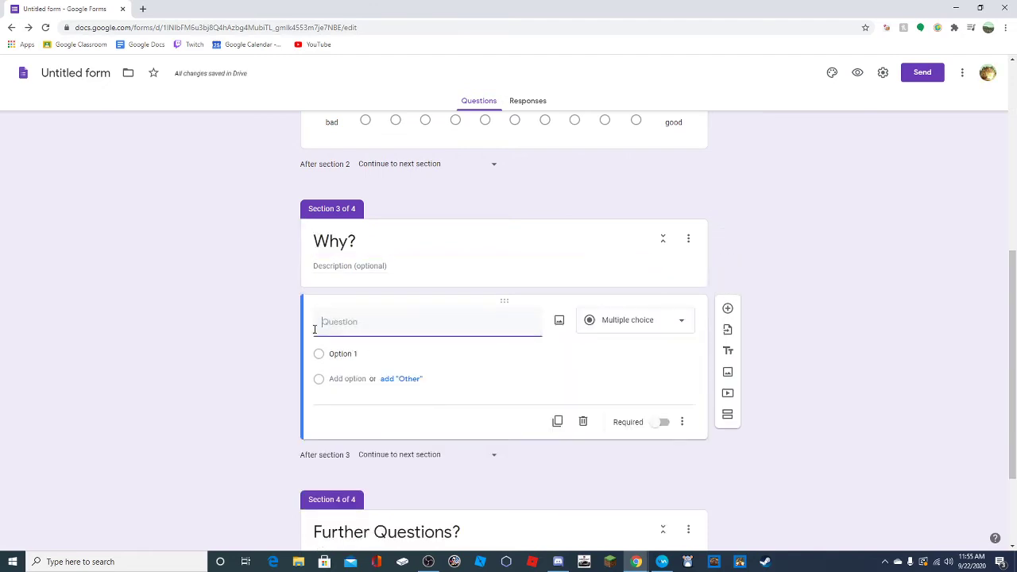
click(625, 322)
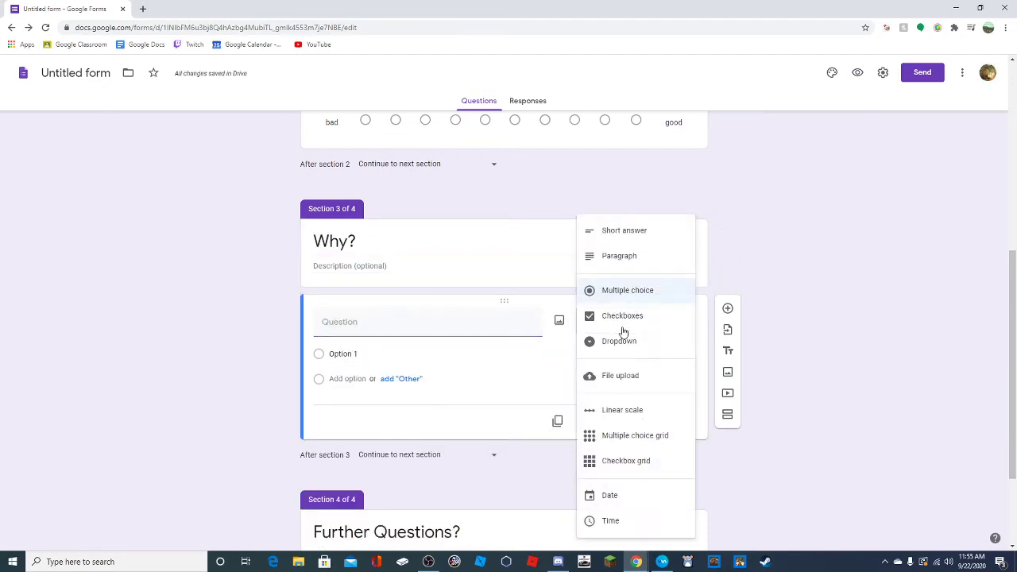
click(654, 231)
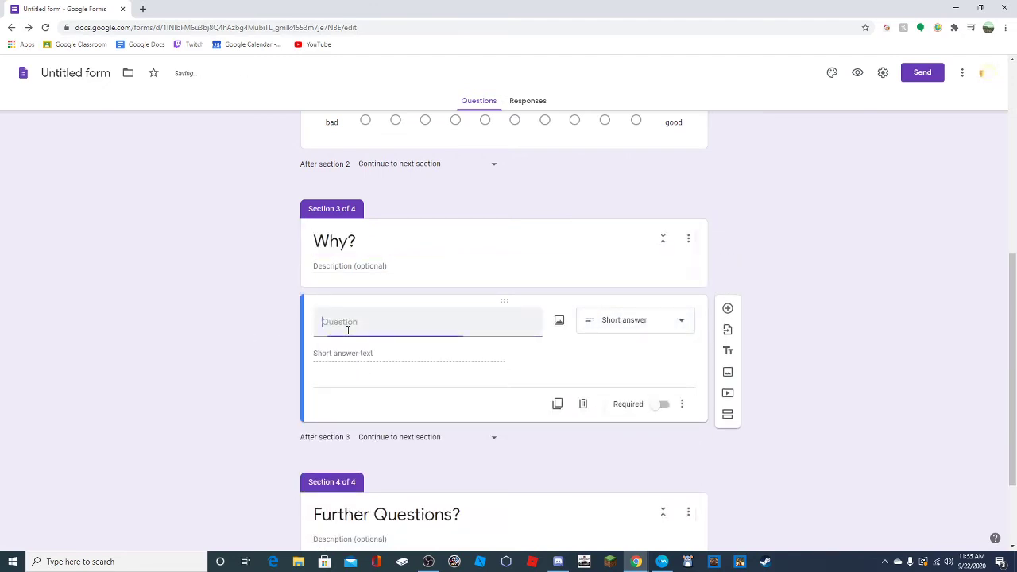
text(Wh)
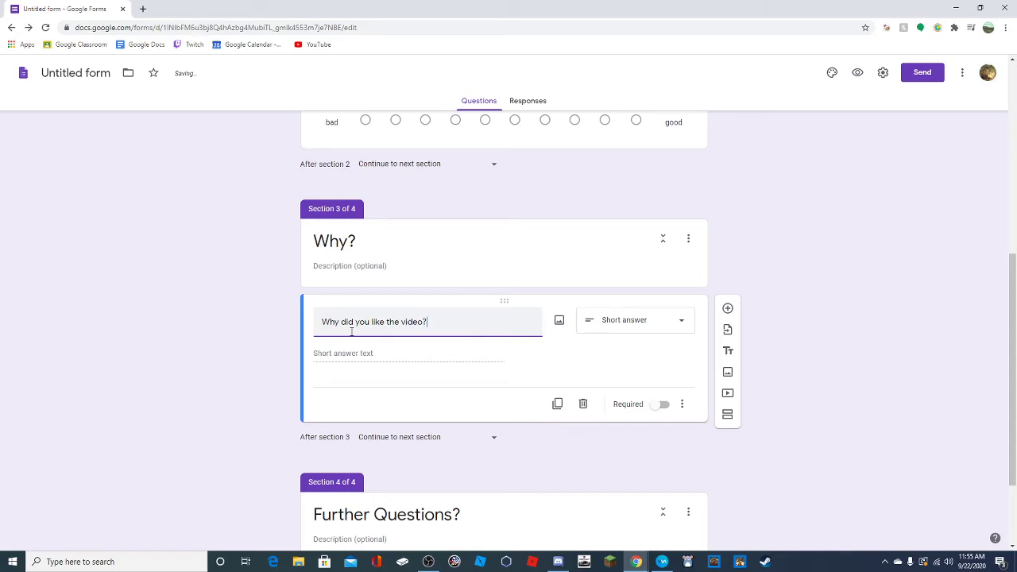
scroll(405, 416, down, 3)
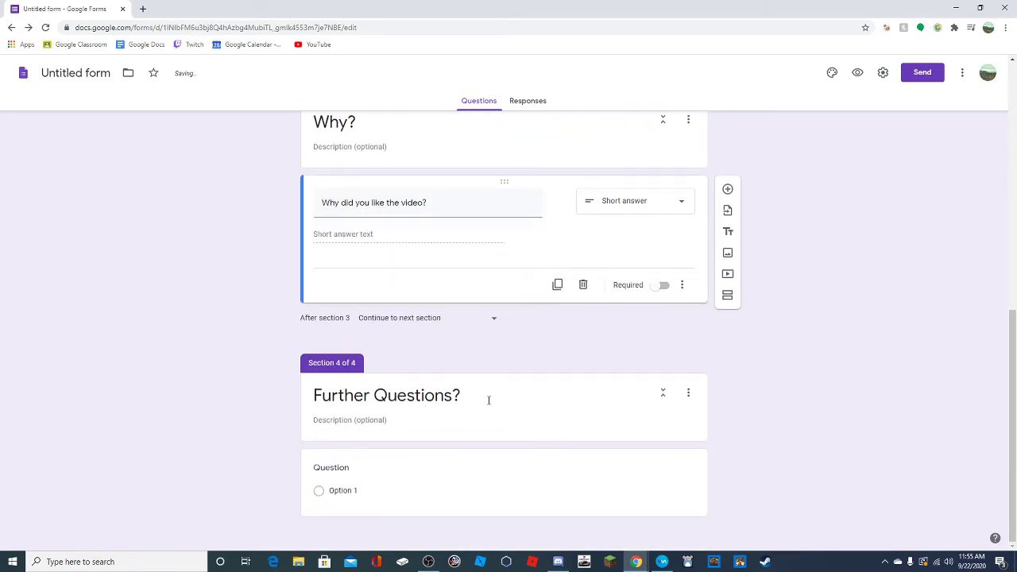
click(344, 459)
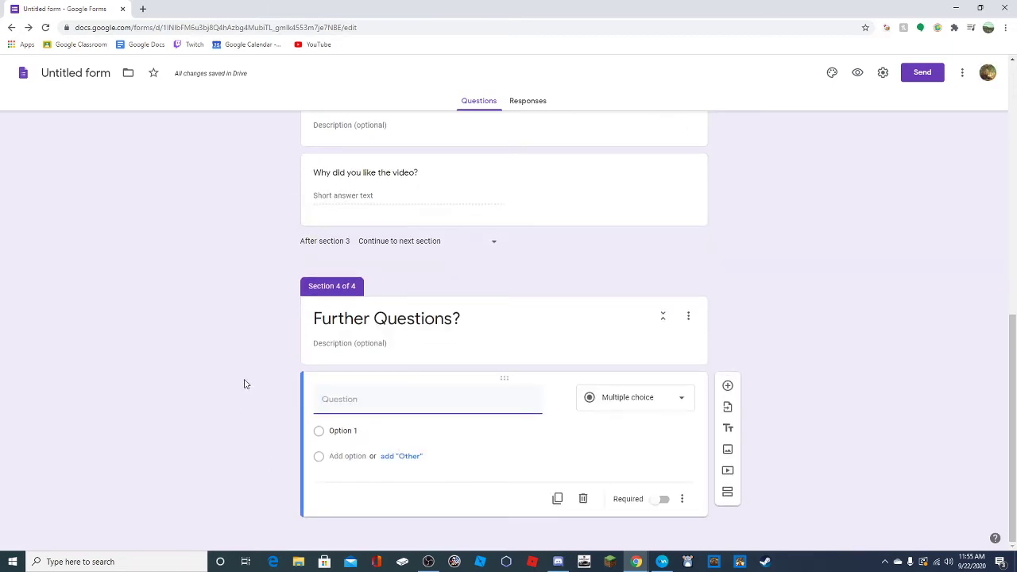
Change the Further Questions? question to Short answer titled 'Any questions'
click(622, 403)
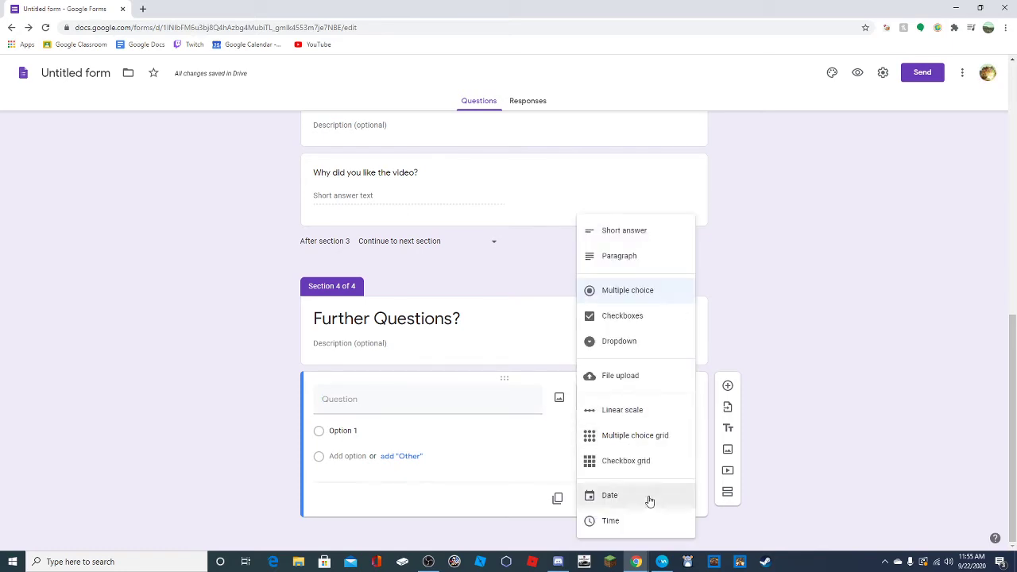
click(647, 233)
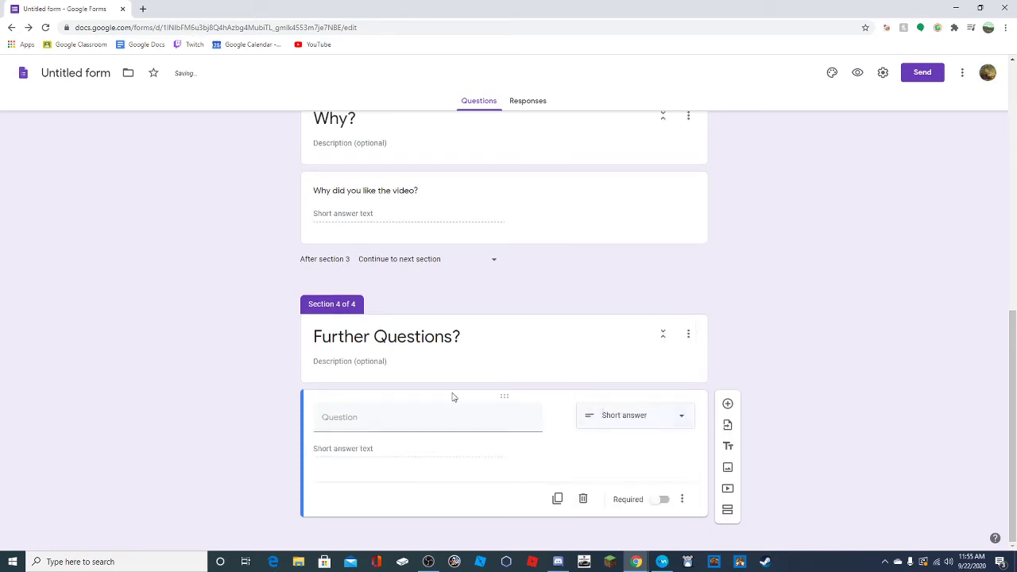
click(370, 426)
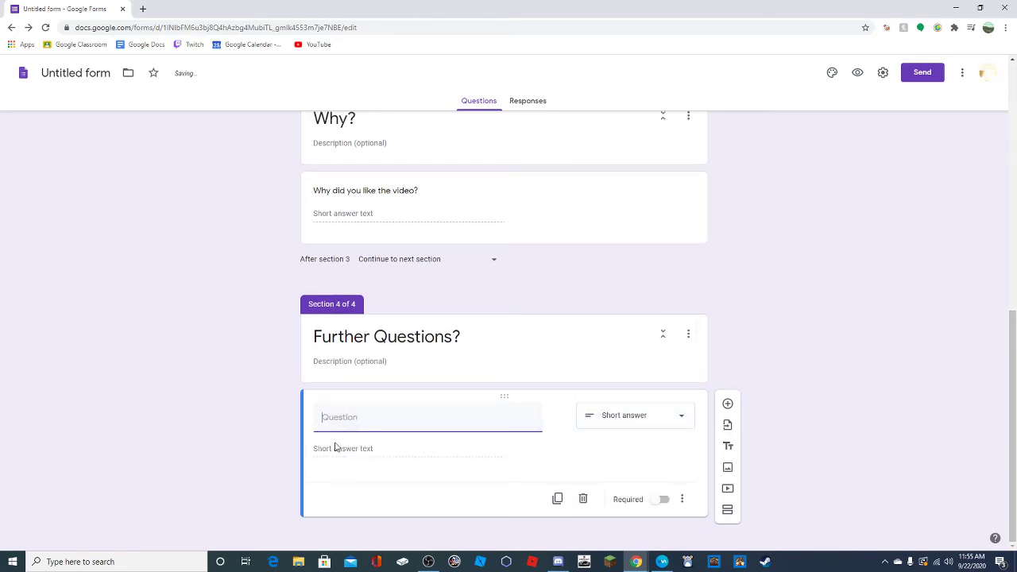
text(Any questions)
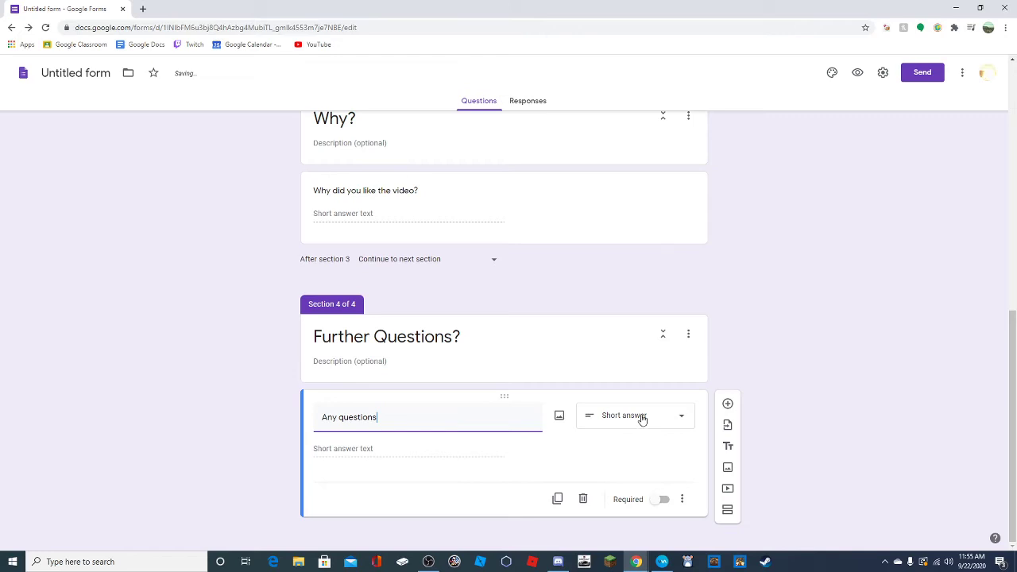
click(640, 417)
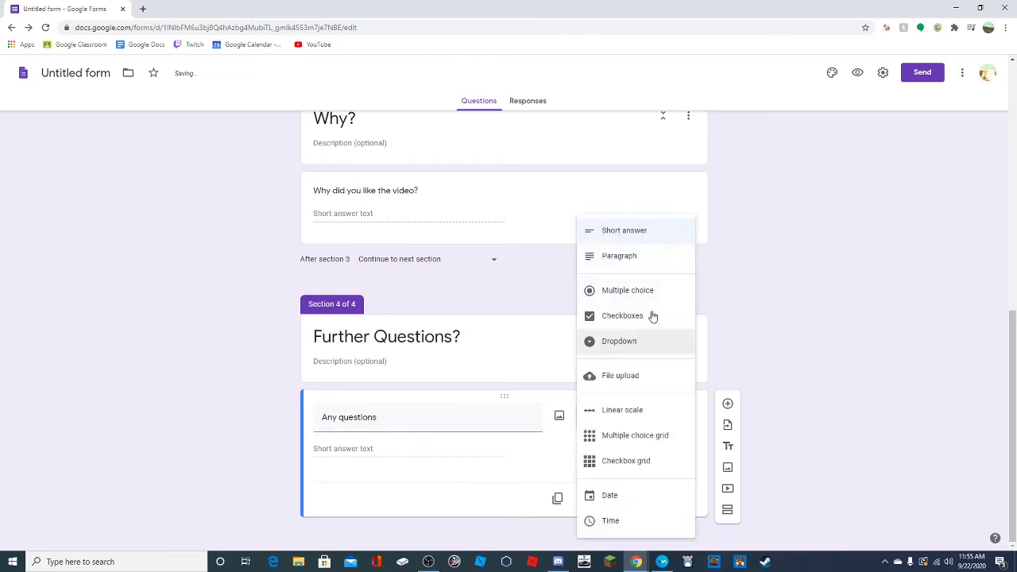
click(636, 230)
scroll(652, 306, up, 4)
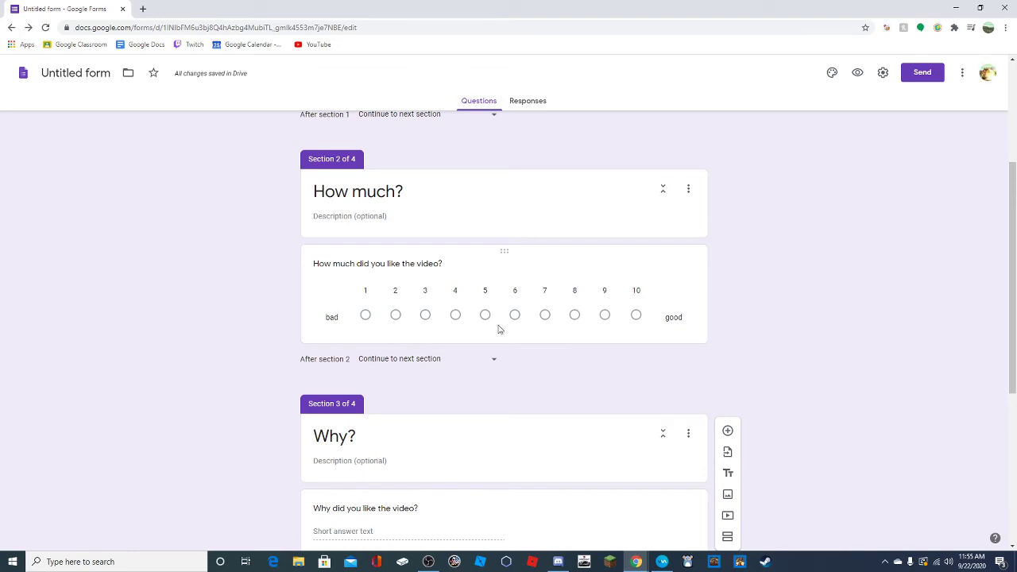
scroll(416, 236, up, 3)
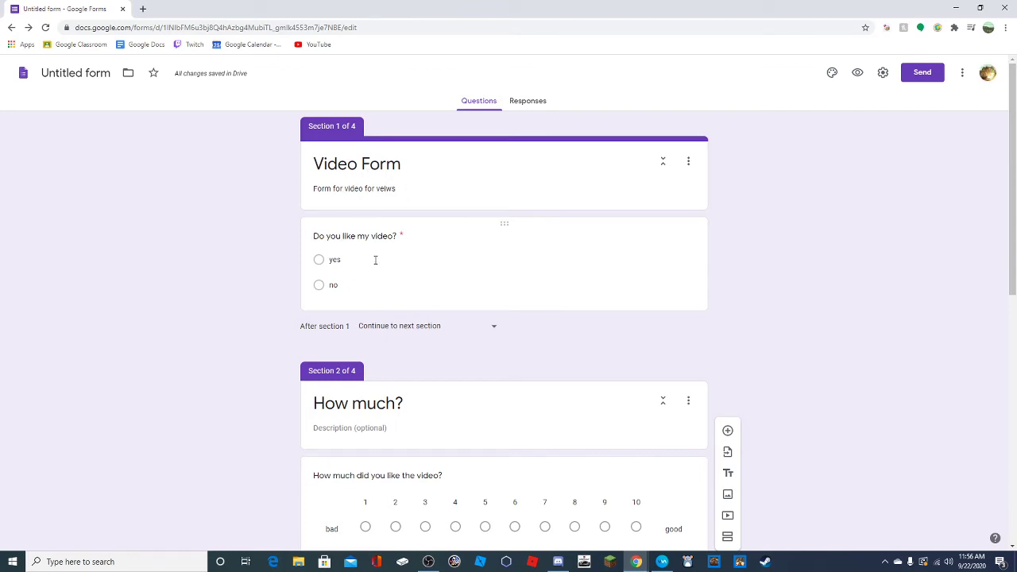
Reword the first question's title to 'Did you like my video?'
click(325, 237)
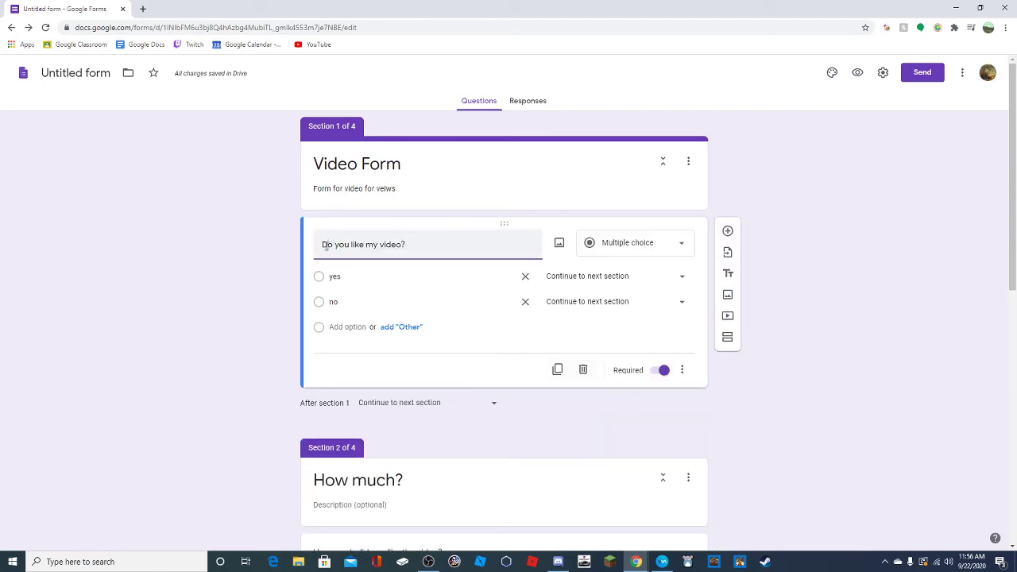
key(BackSpace)
text(id)
click(474, 440)
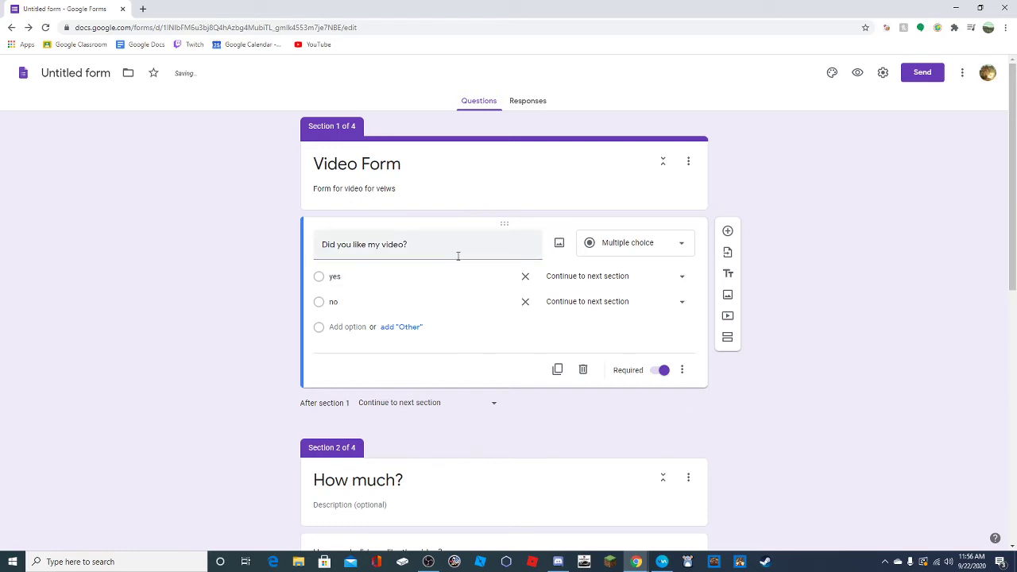
Route 'no' answers to section 3 (Why?), leaving the 'yes' and after-section-1 routing unchanged
click(603, 279)
click(798, 332)
click(609, 302)
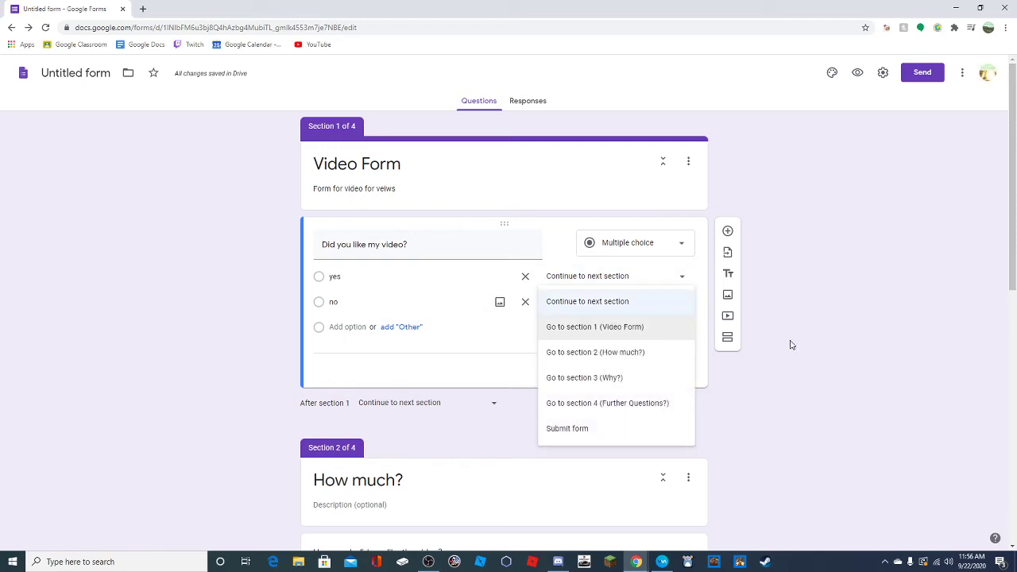
click(625, 380)
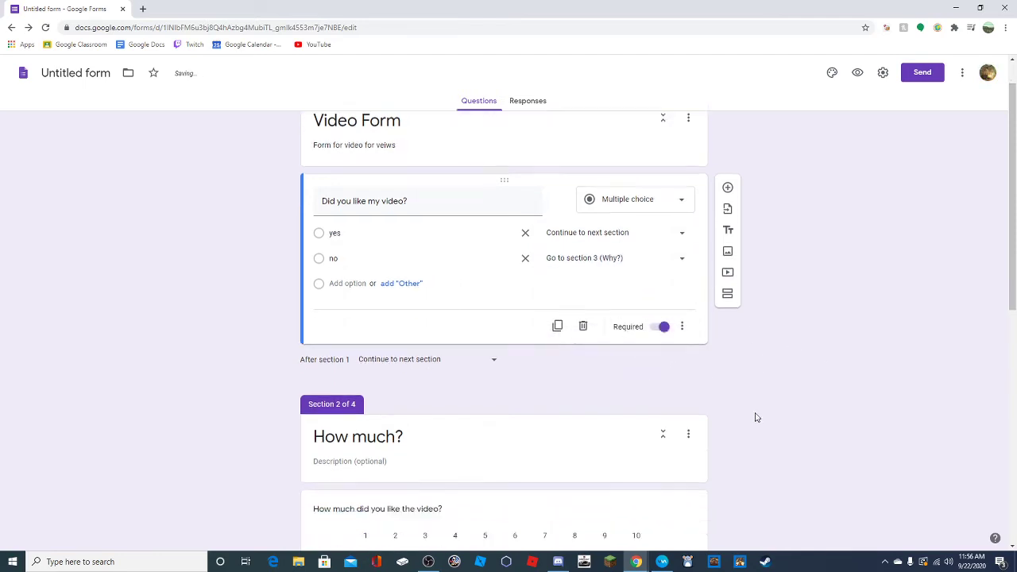
scroll(747, 413, down, 5)
scroll(538, 348, up, 4)
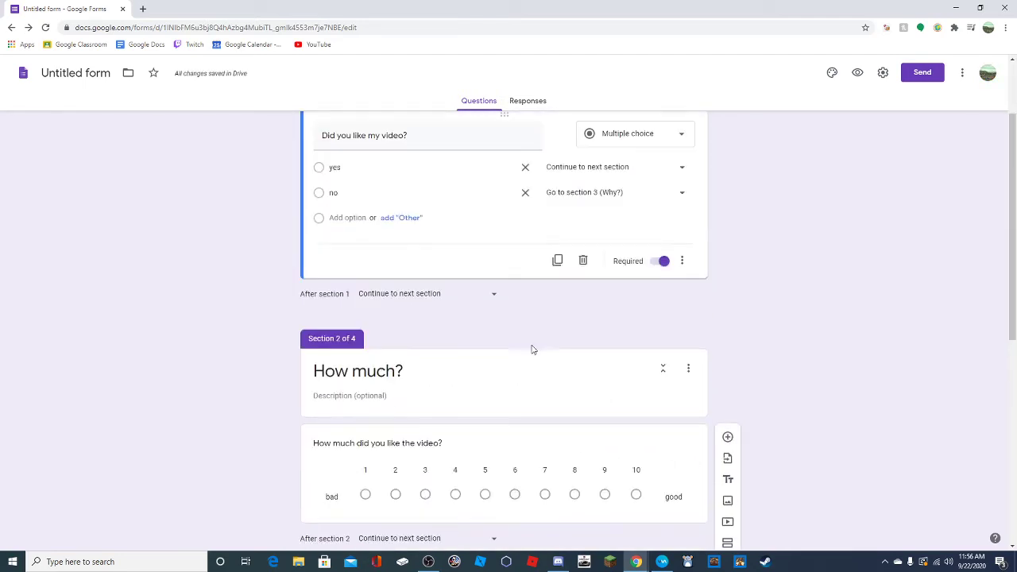
click(431, 294)
click(790, 256)
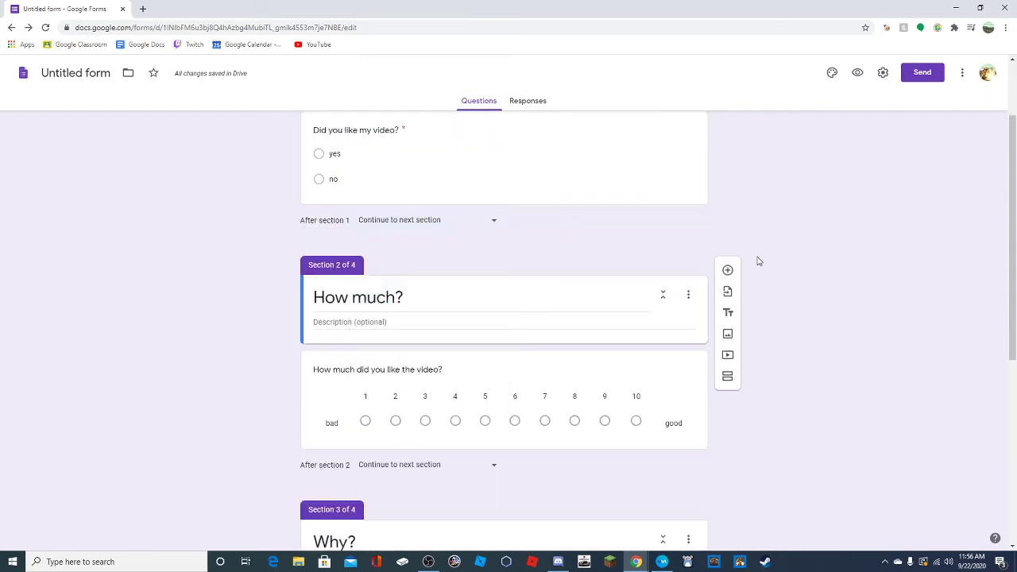
scroll(646, 286, up, 2)
click(644, 228)
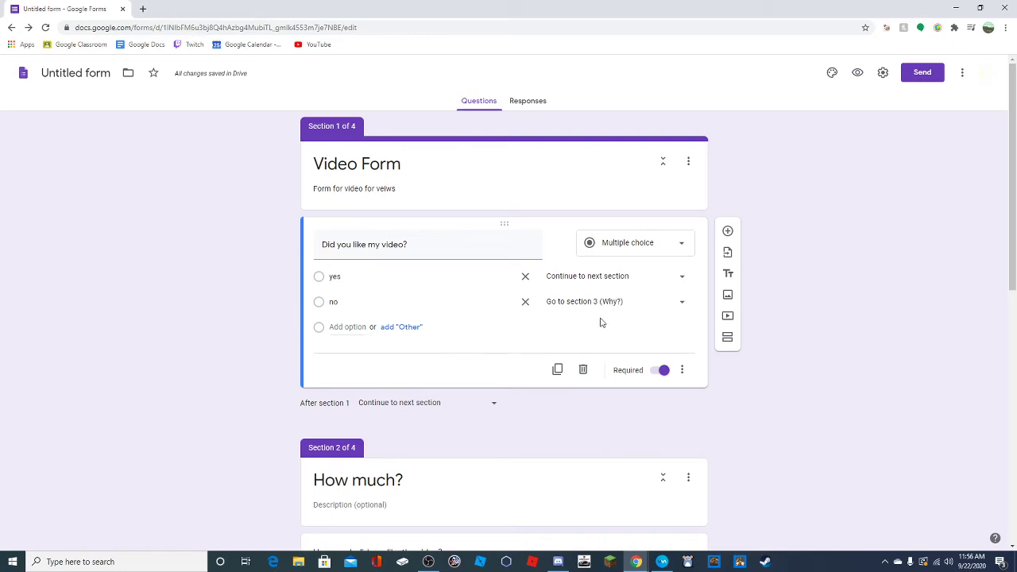
Extend the Any questions title to 'Any questions or things you want to let me know?'
scroll(333, 350, down, 6)
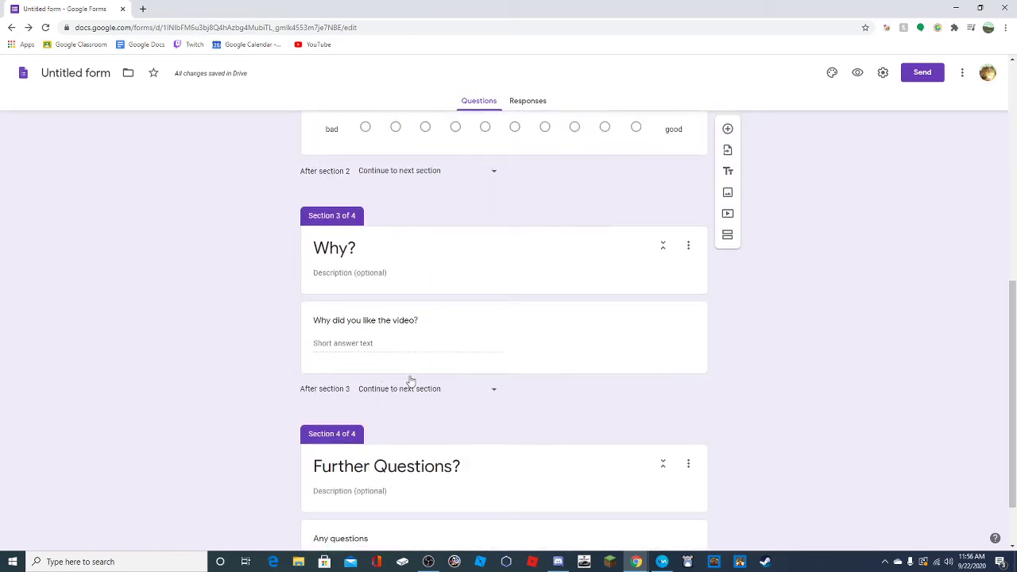
scroll(437, 384, down, 1)
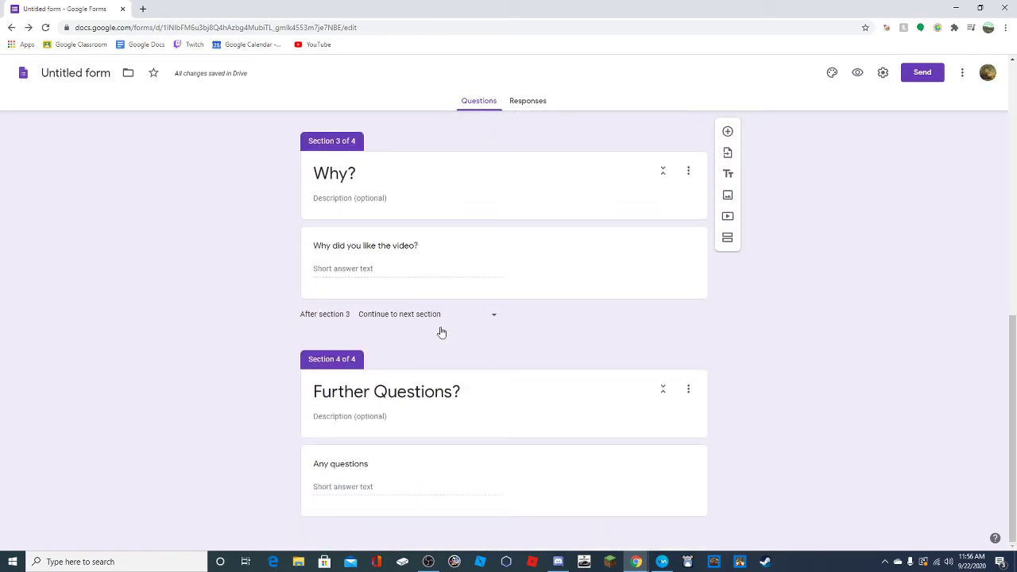
click(380, 476)
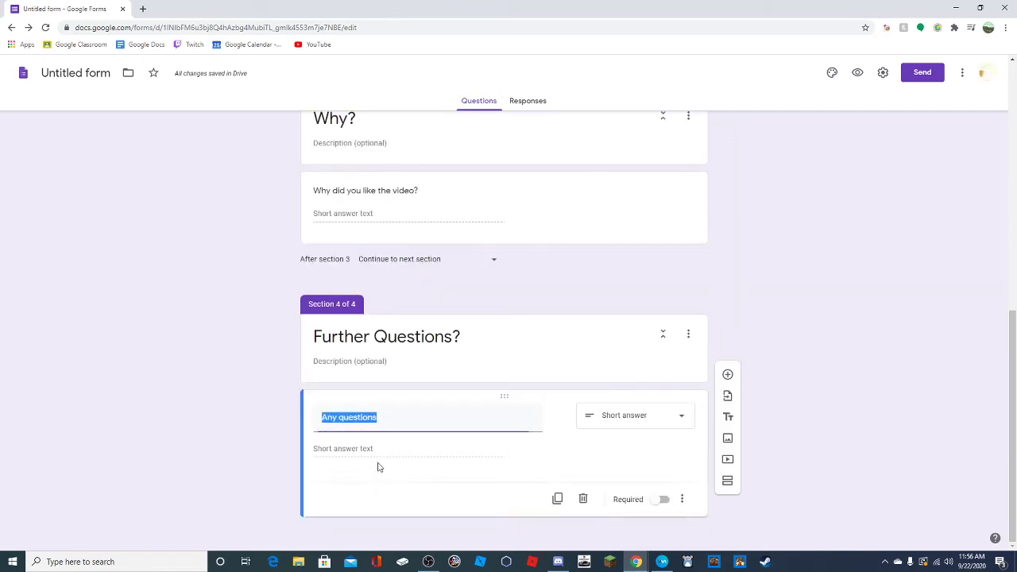
click(383, 415)
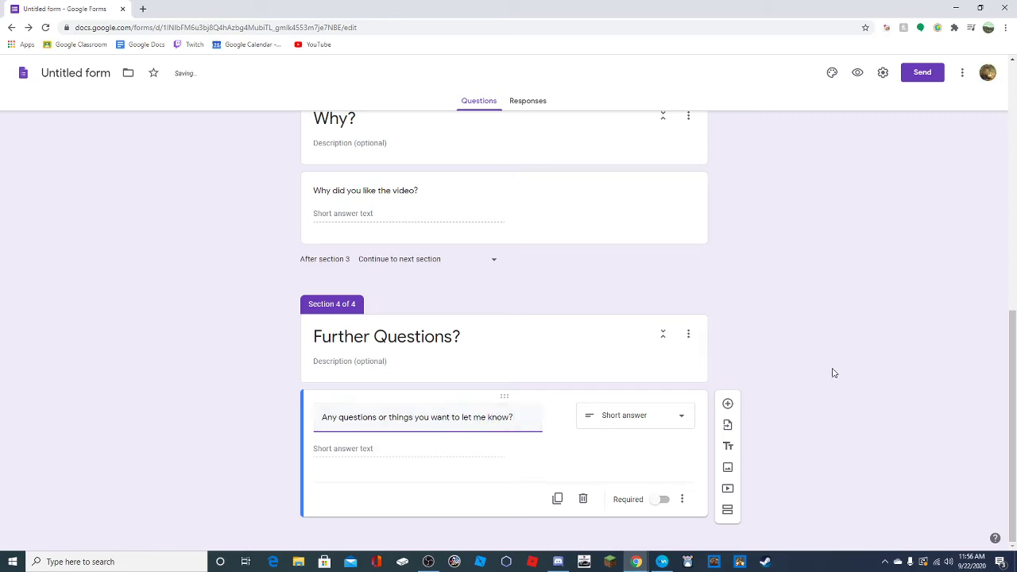
scroll(734, 334, up, 4)
scroll(598, 329, down, 3)
scroll(599, 329, up, 7)
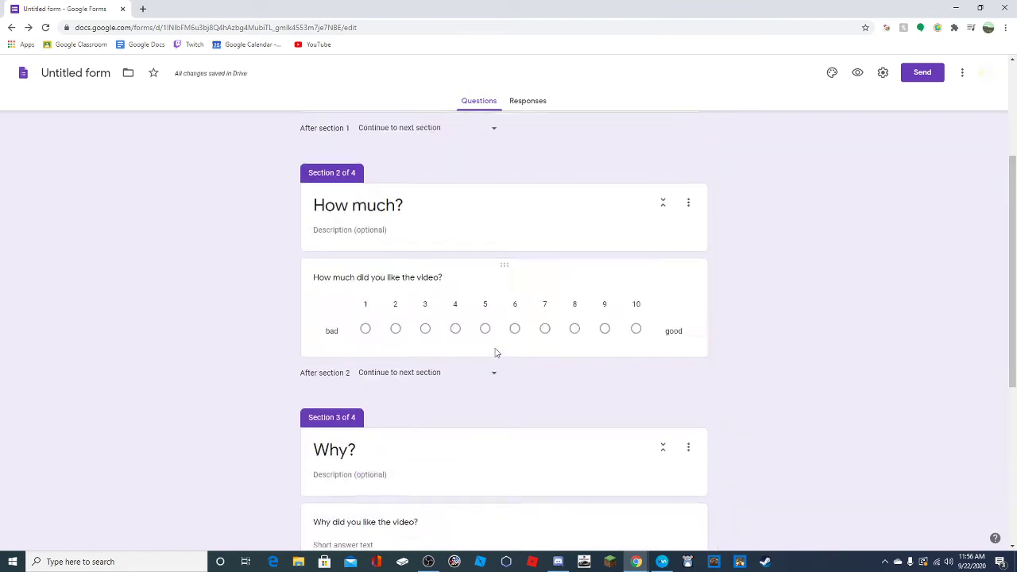
Route 'yes' answers on the first question to section 2 (How much?)
click(364, 283)
scroll(386, 358, down, 5)
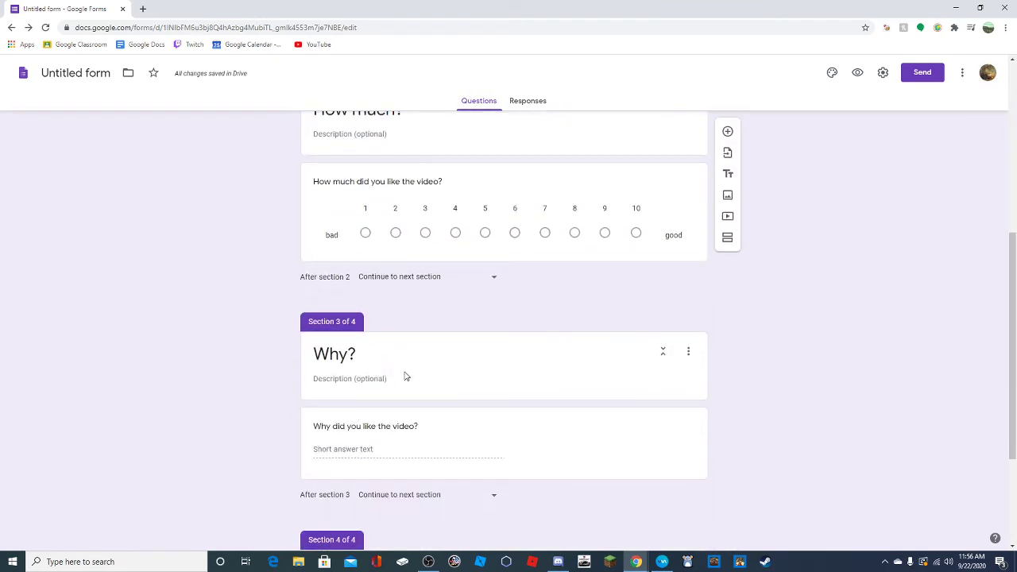
scroll(405, 376, up, 5)
click(432, 355)
click(518, 307)
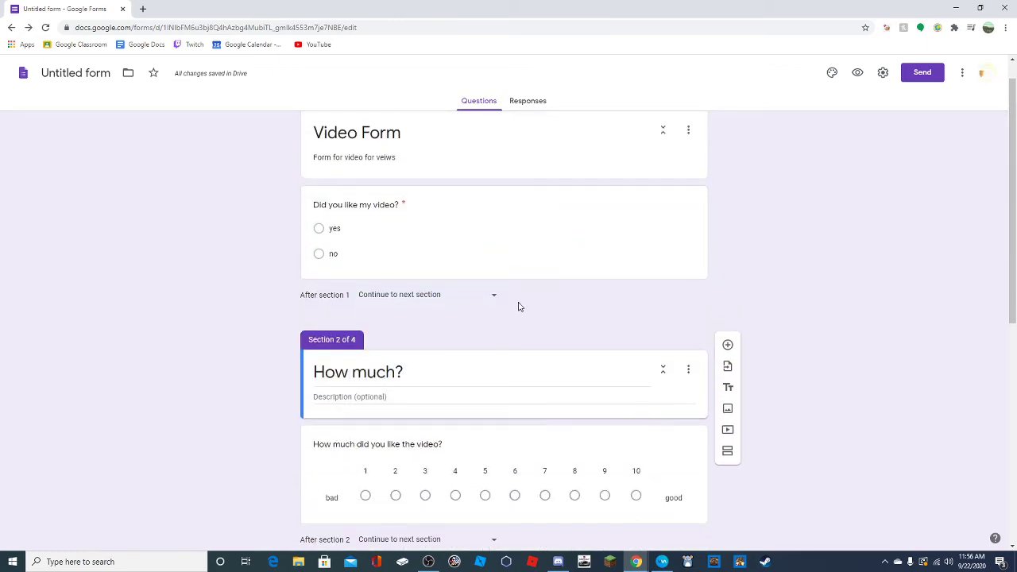
click(349, 286)
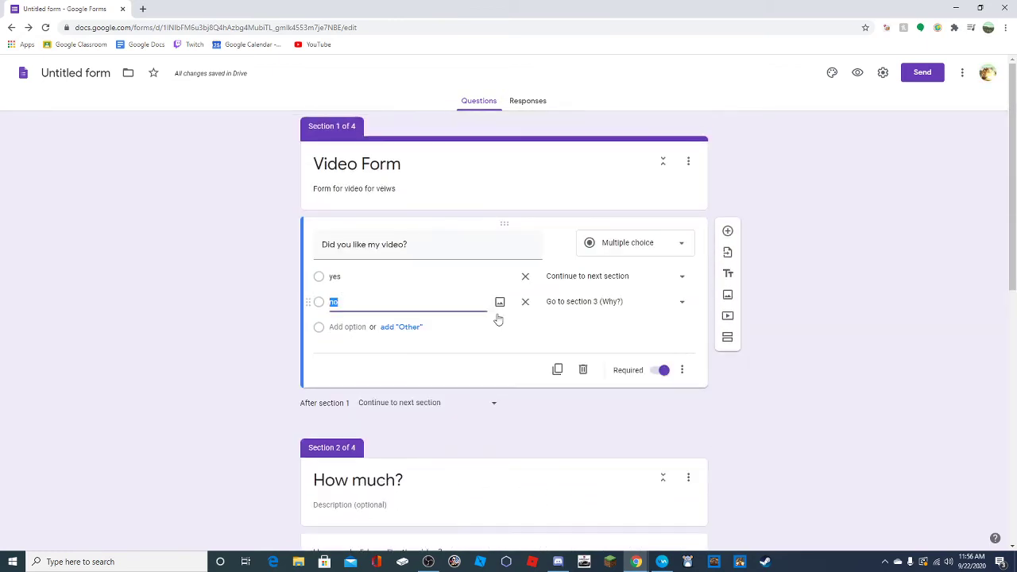
click(590, 280)
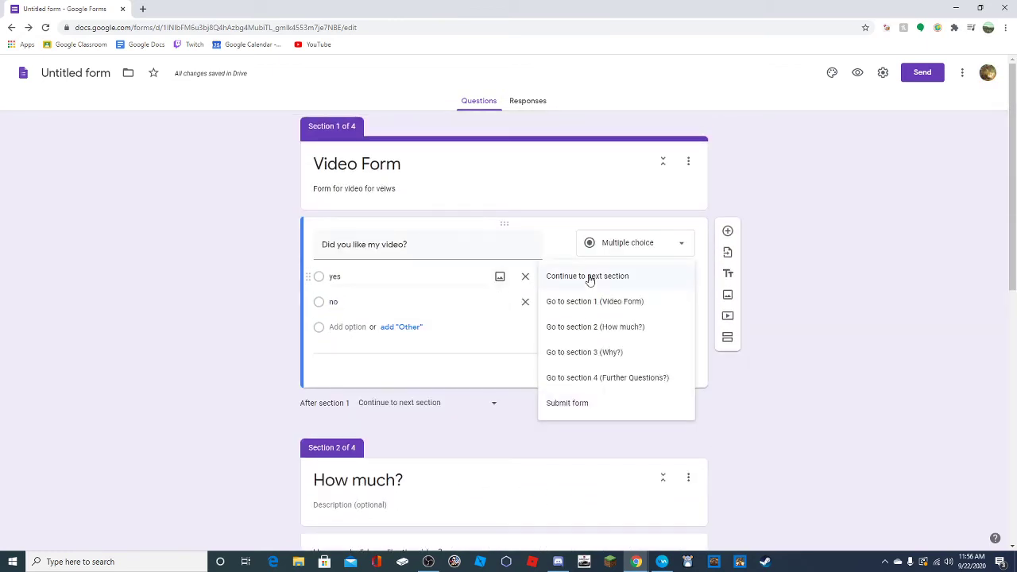
click(601, 331)
Set section 2 to go to section 4 afterwards
scroll(477, 398, down, 3)
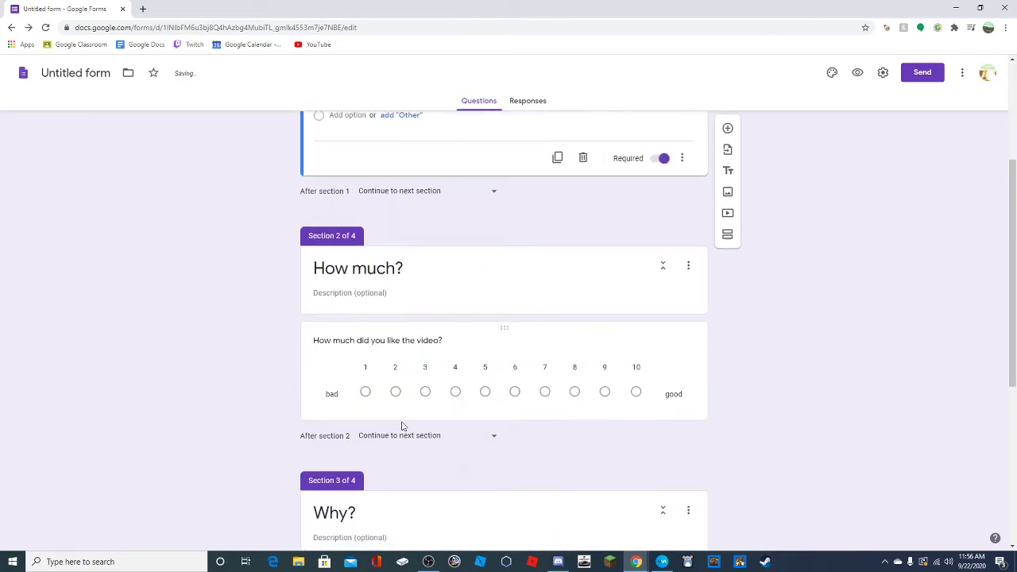
scroll(405, 423, down, 1)
click(425, 383)
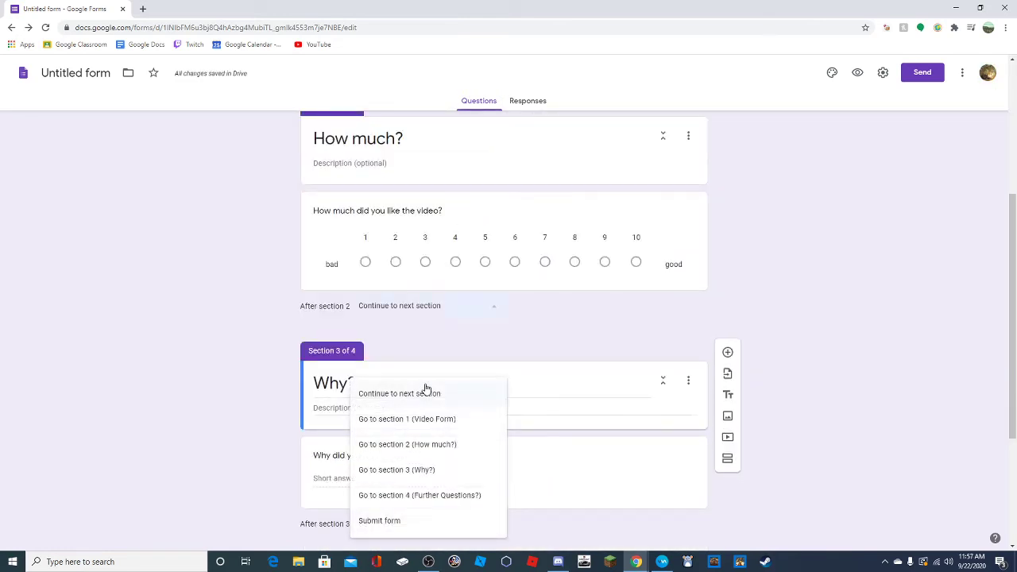
click(459, 338)
click(427, 309)
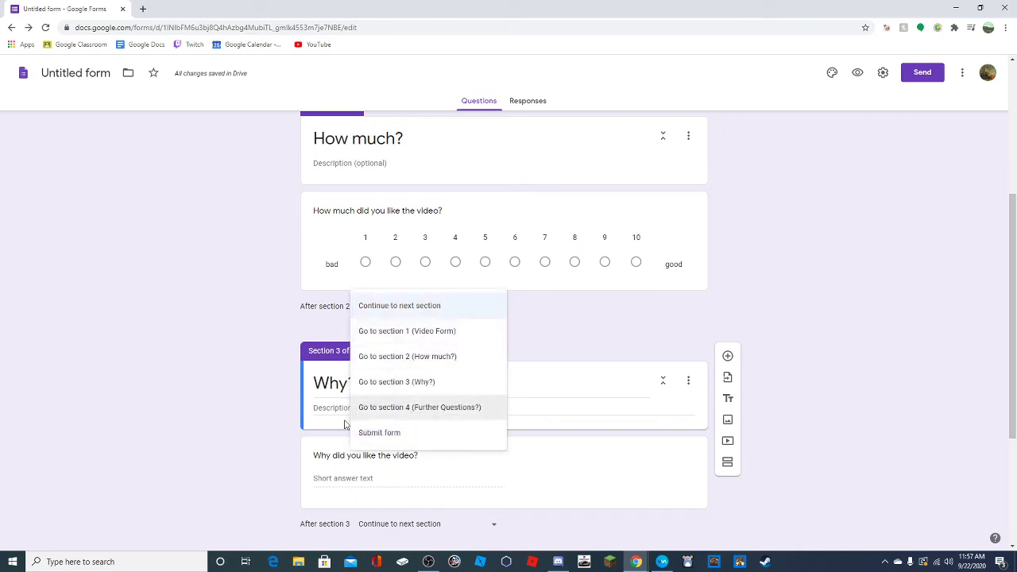
click(442, 411)
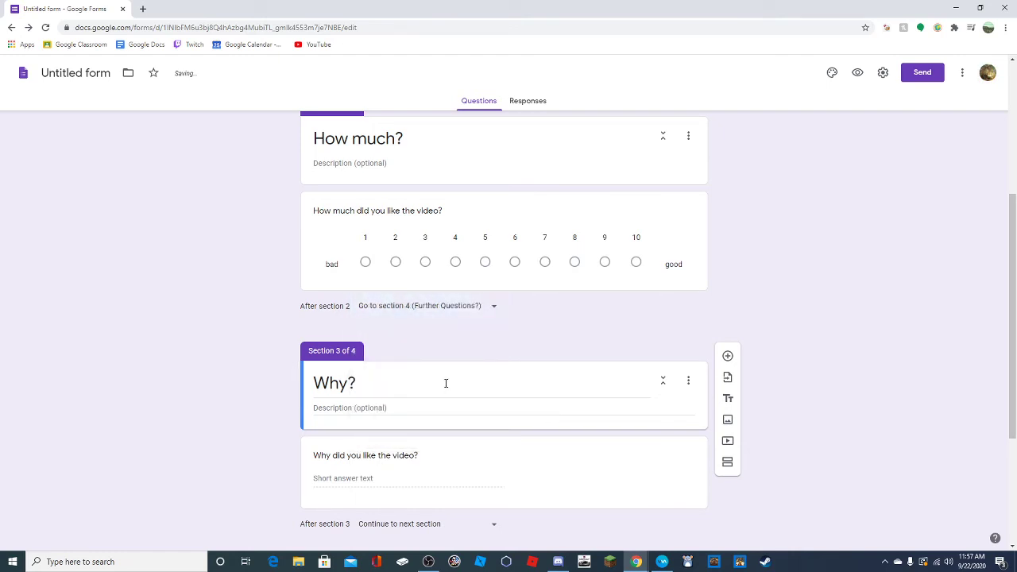
Retitle section 4 'Further Questions Or Comments?', correcting Commnets to Comments
scroll(445, 381, down, 3)
click(469, 394)
click(469, 394)
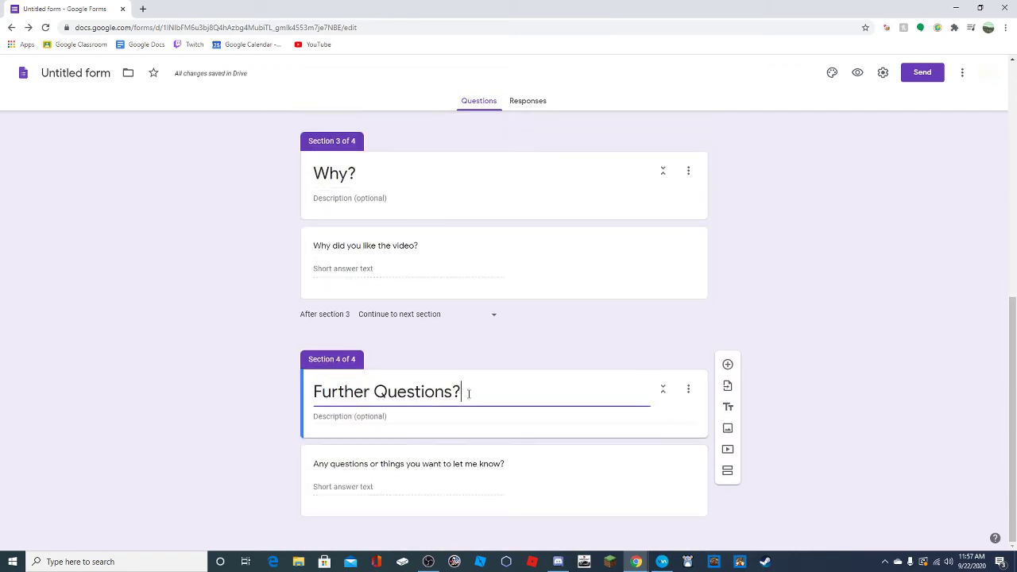
text(Or Commnets)
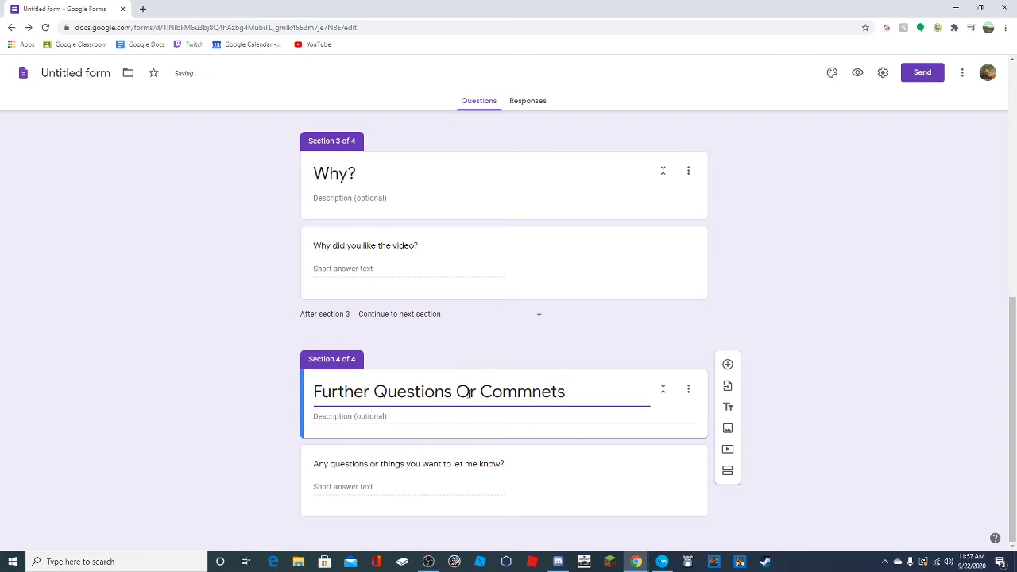
text(?)
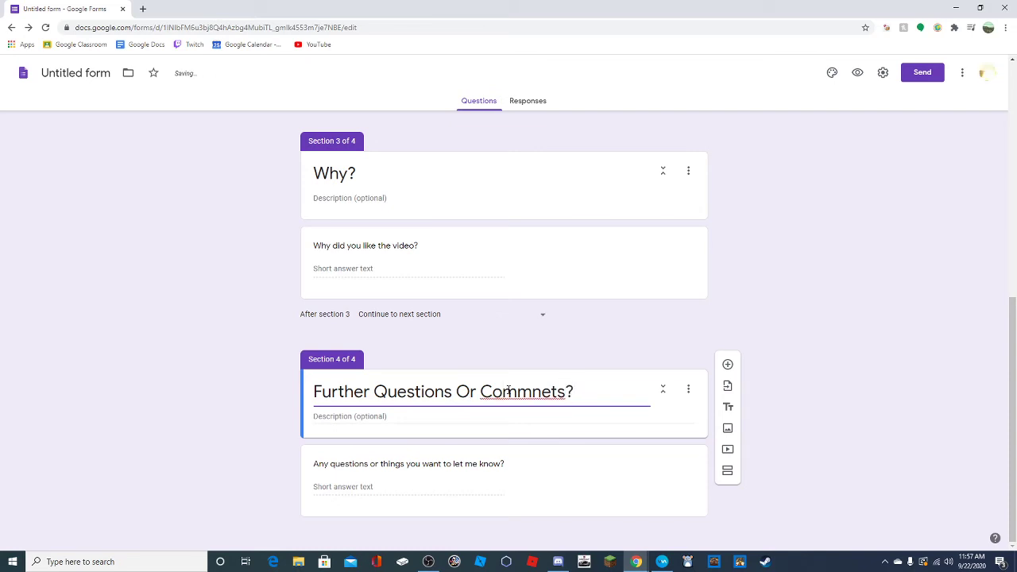
right_click(509, 391)
click(572, 410)
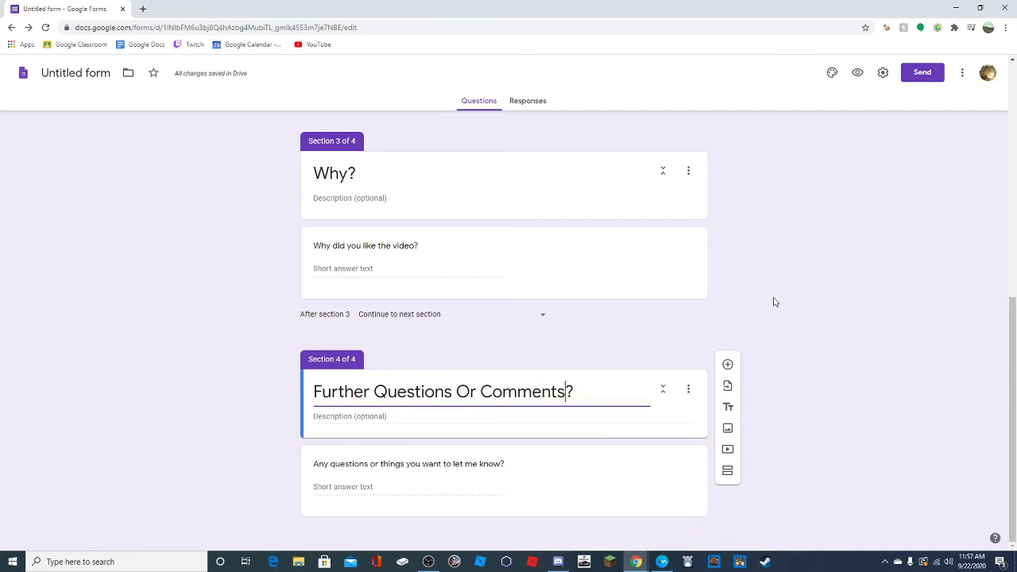
scroll(477, 379, up, 3)
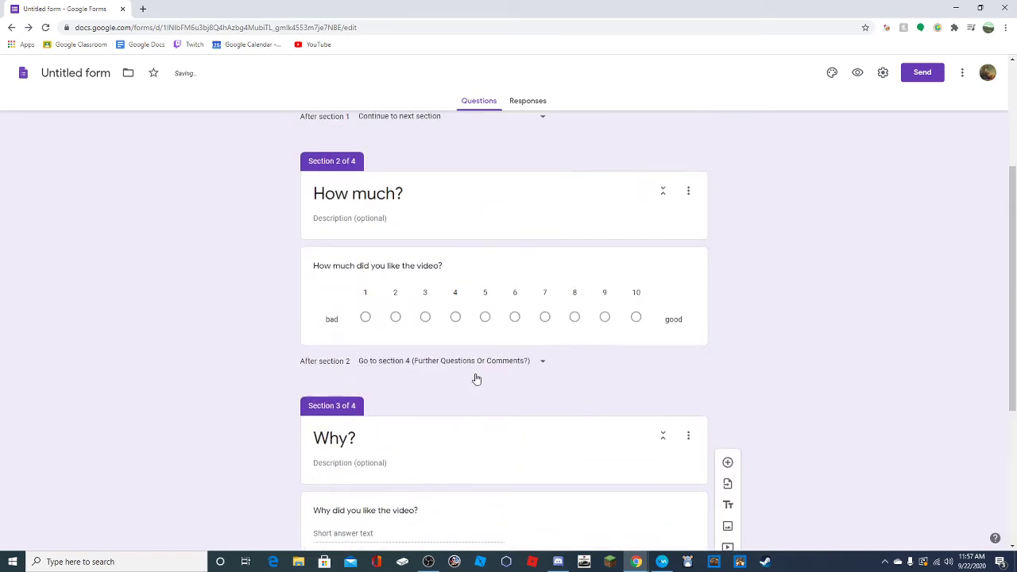
Check section 2's after-section destination, leaving it unchanged
click(477, 362)
click(253, 387)
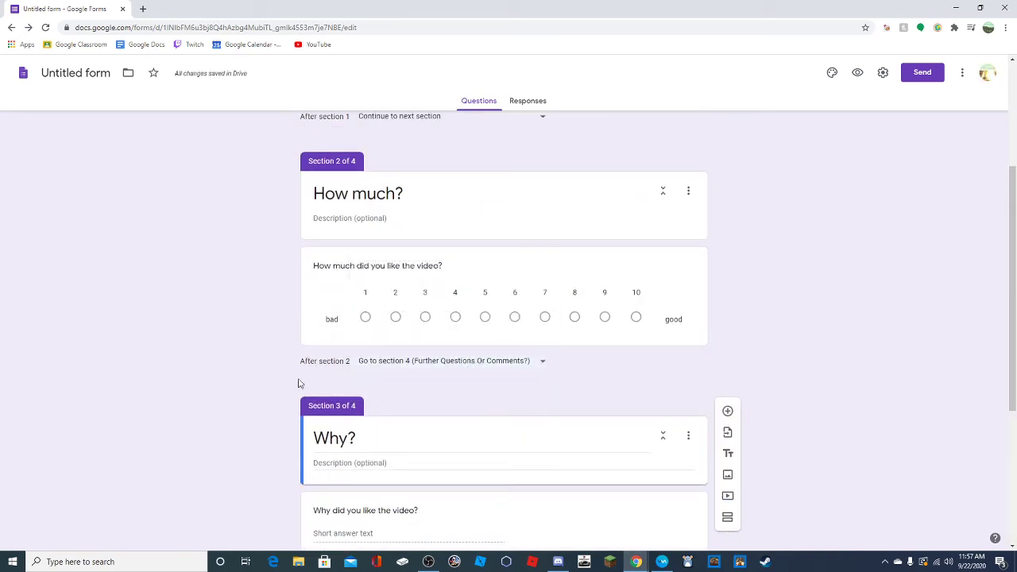
scroll(395, 350, up, 3)
scroll(393, 348, down, 3)
scroll(402, 334, up, 3)
Toggle the first question's description and answer-based branching, ending with branching on and no description
click(333, 285)
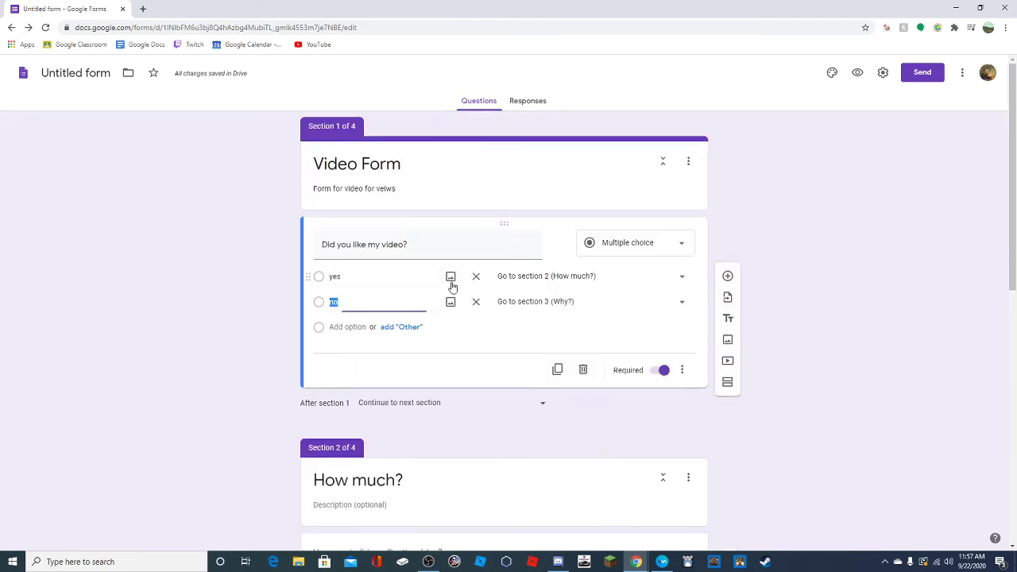
click(682, 370)
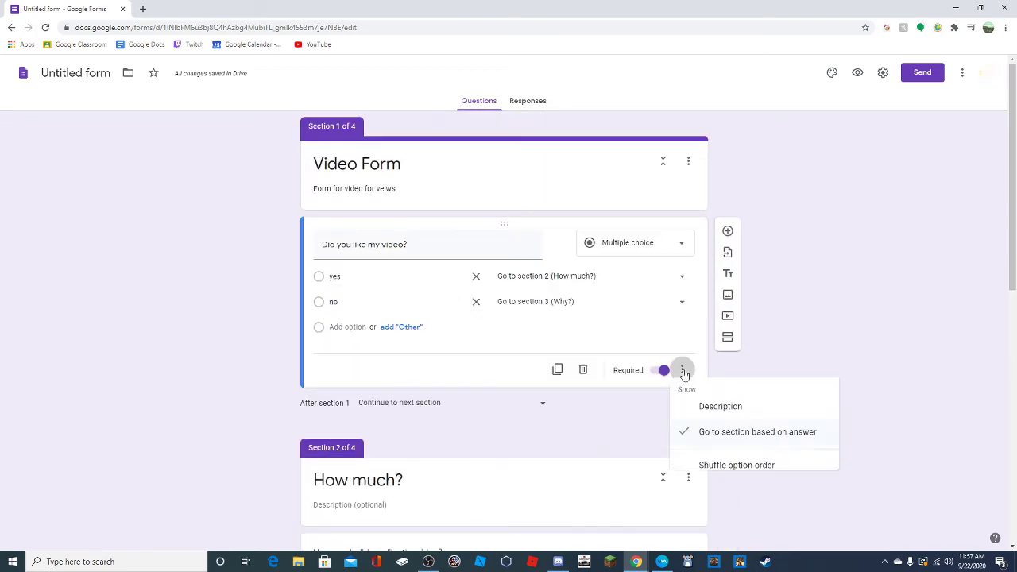
click(736, 415)
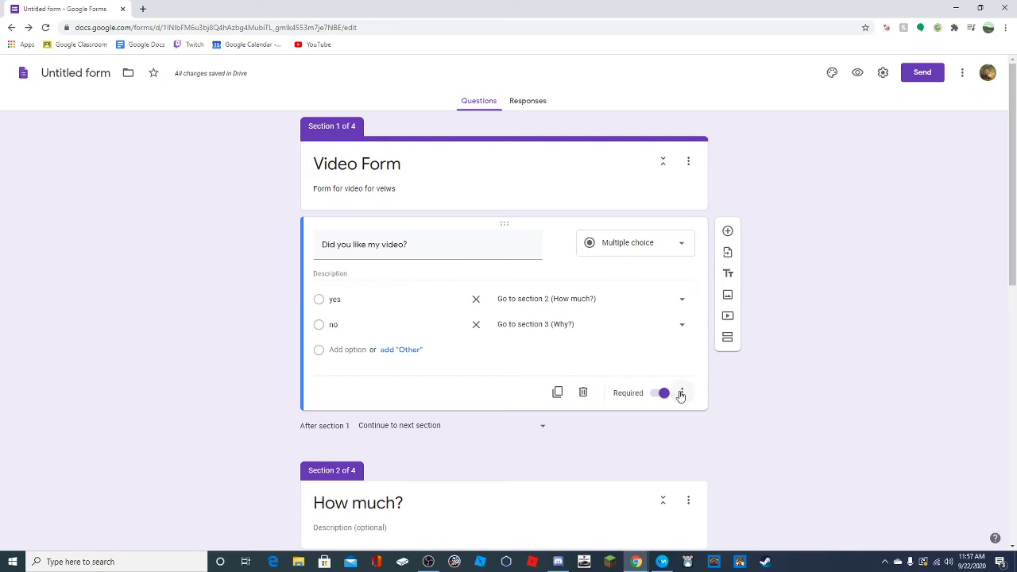
click(682, 394)
click(726, 457)
click(688, 399)
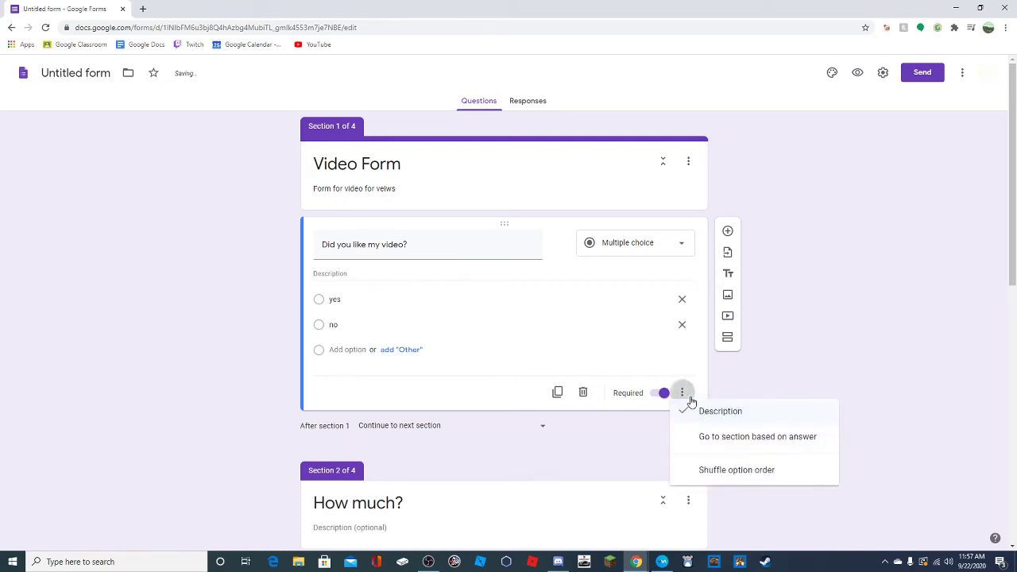
click(720, 434)
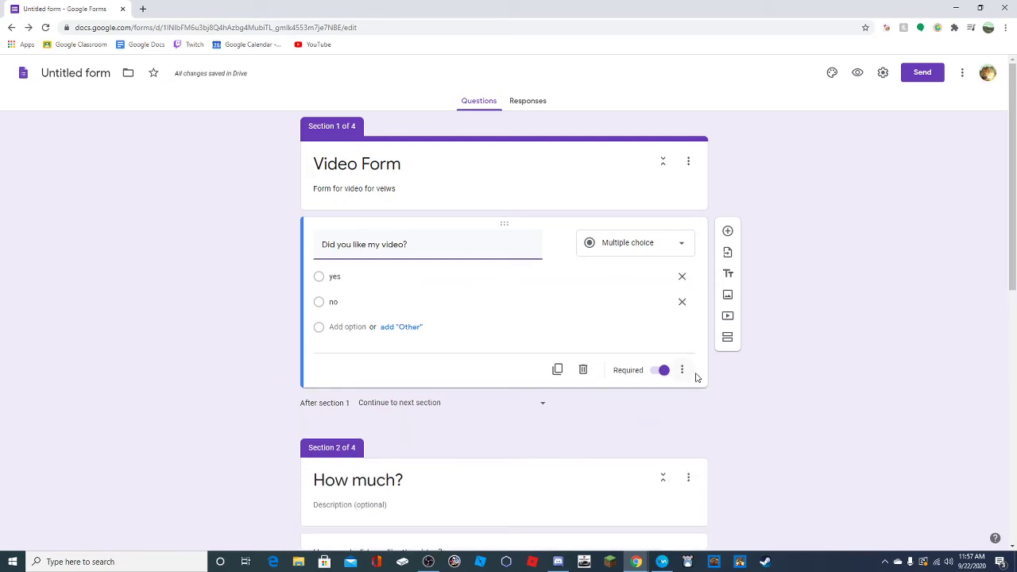
click(682, 369)
click(740, 443)
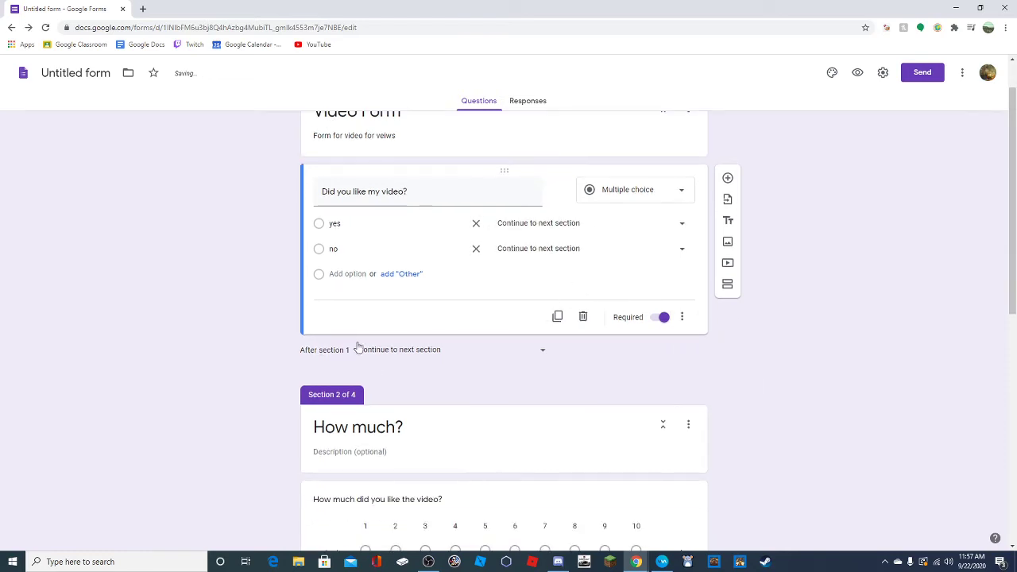
click(350, 350)
click(209, 324)
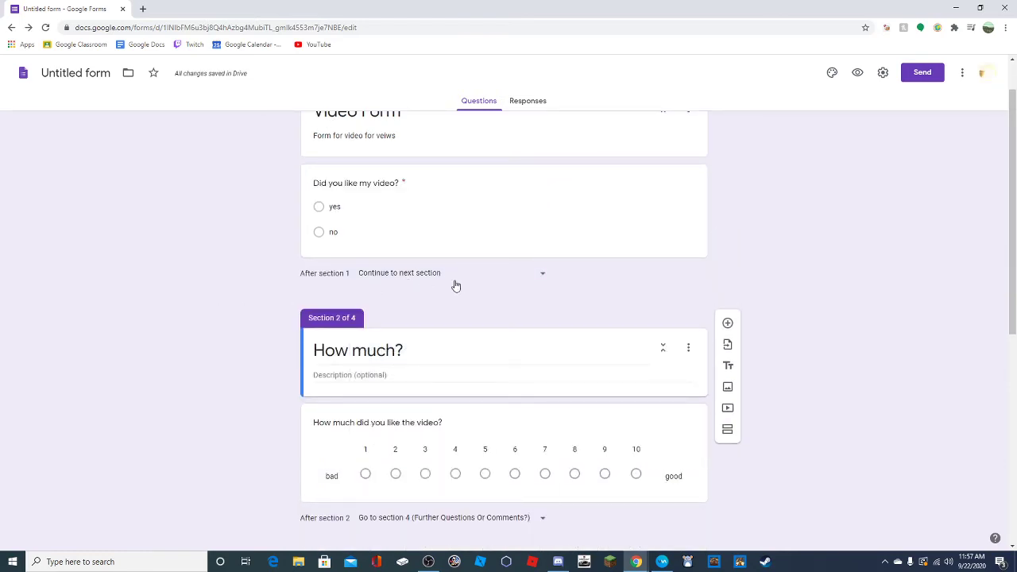
Route 'yes' to section 2 (How much?) and 'no' to section 3 (Why?)
scroll(434, 285, down, 3)
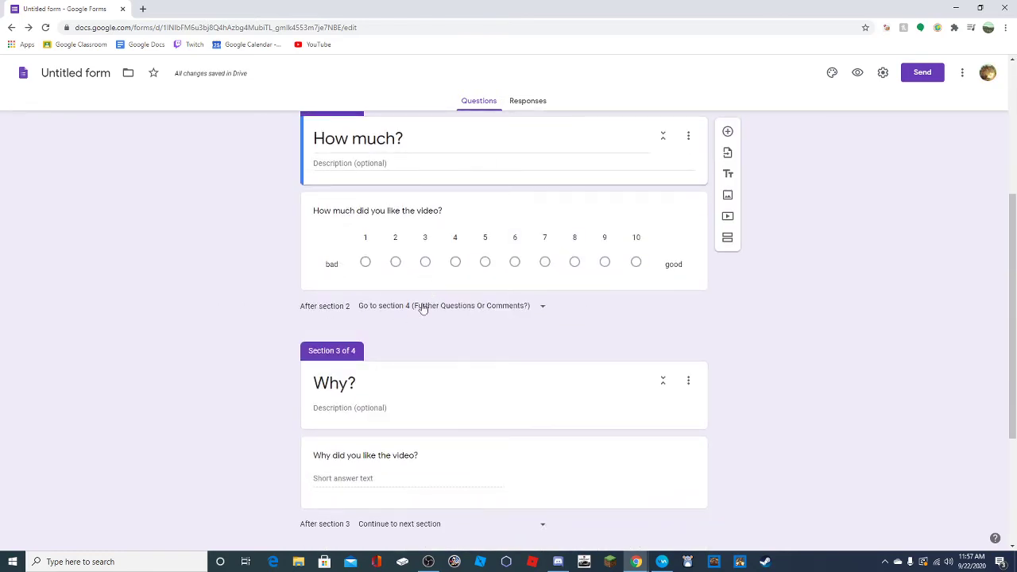
scroll(446, 314, down, 3)
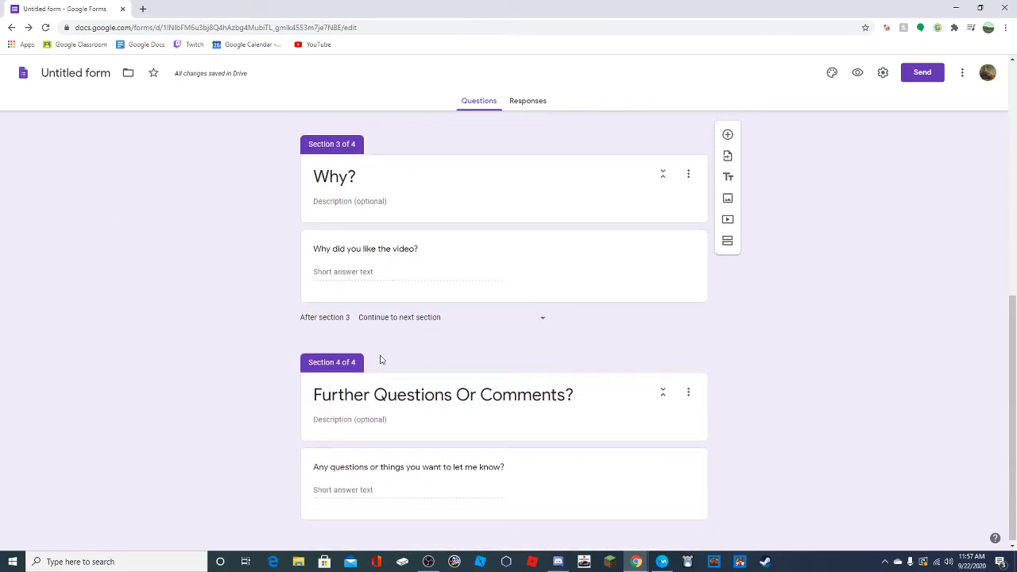
scroll(381, 358, up, 8)
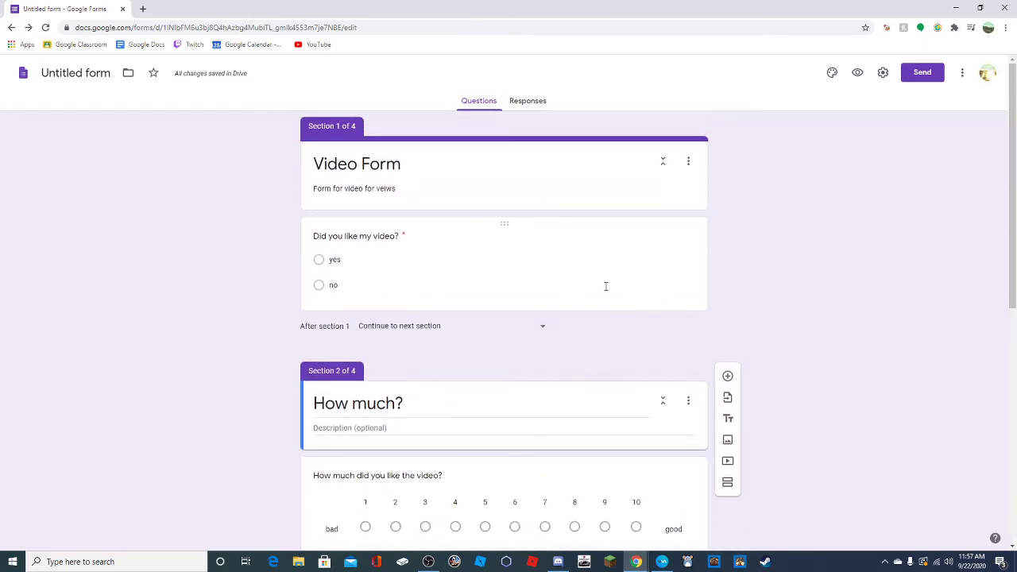
click(625, 290)
click(566, 277)
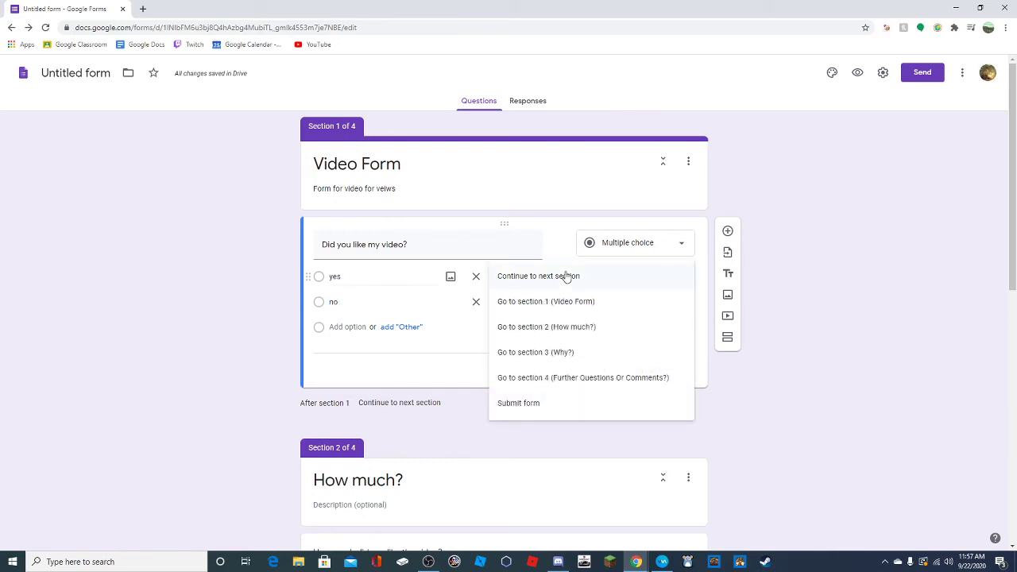
click(599, 328)
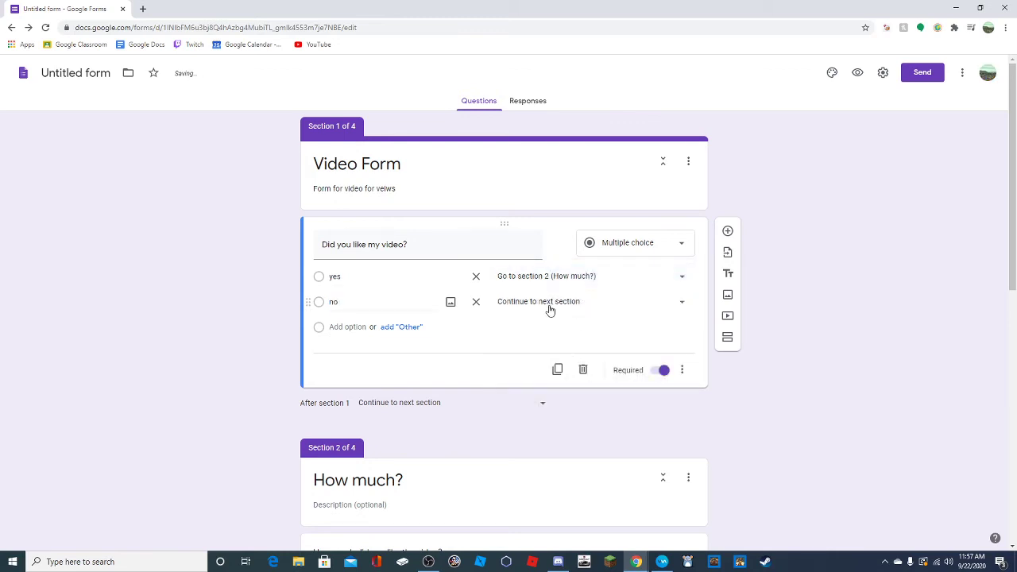
click(547, 304)
click(570, 380)
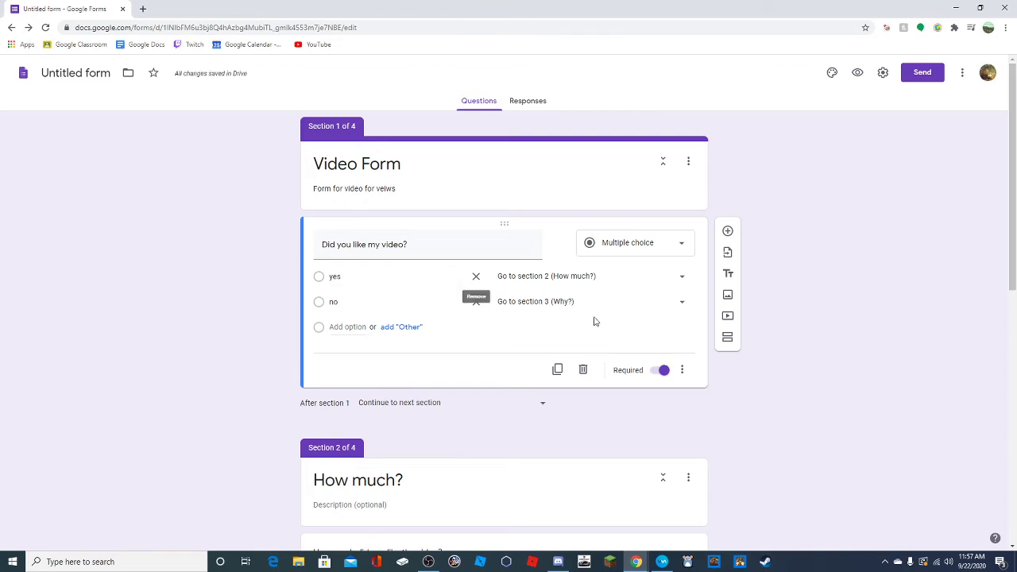
scroll(595, 322, down, 2)
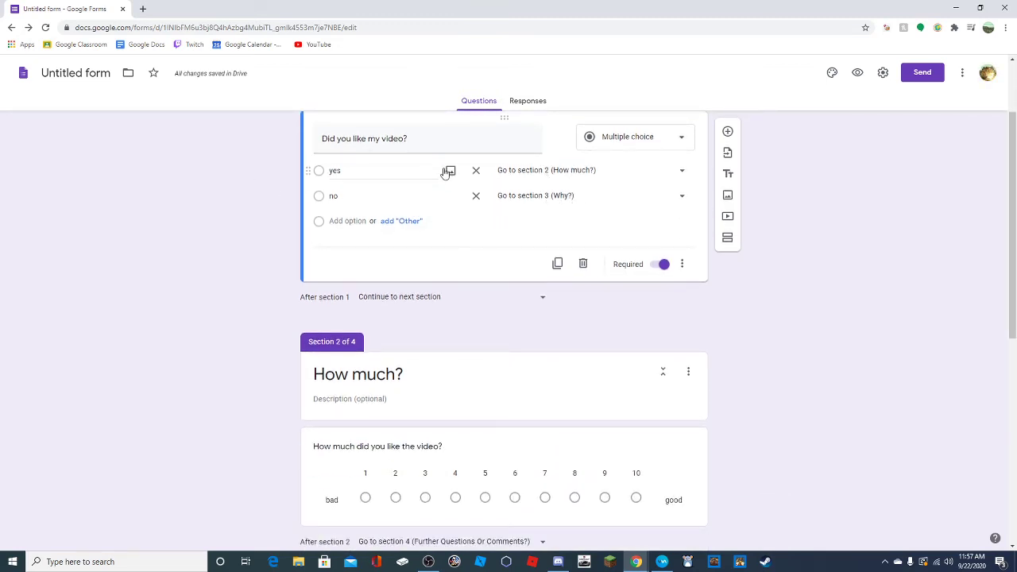
scroll(445, 239, down, 2)
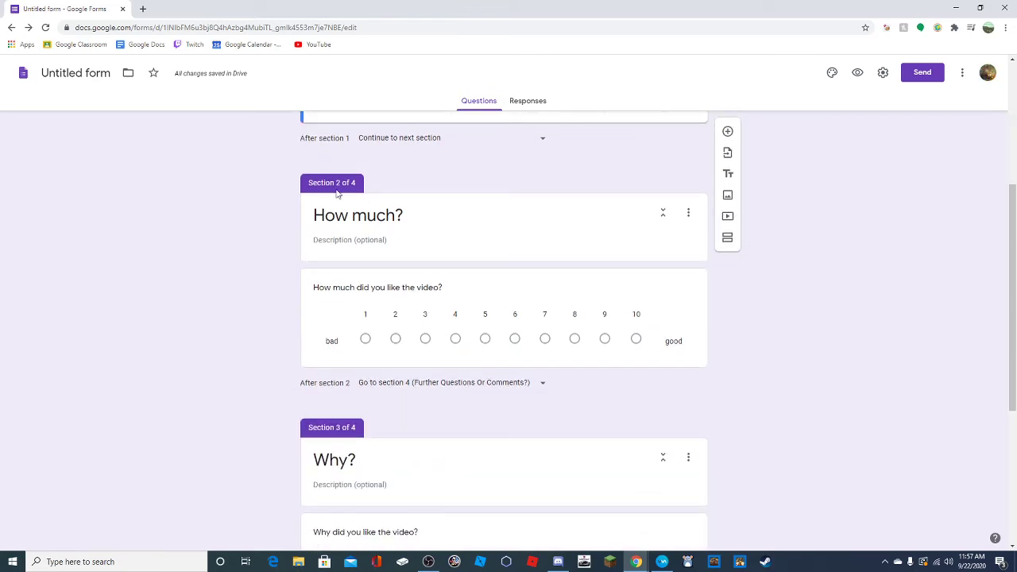
scroll(408, 195, down, 3)
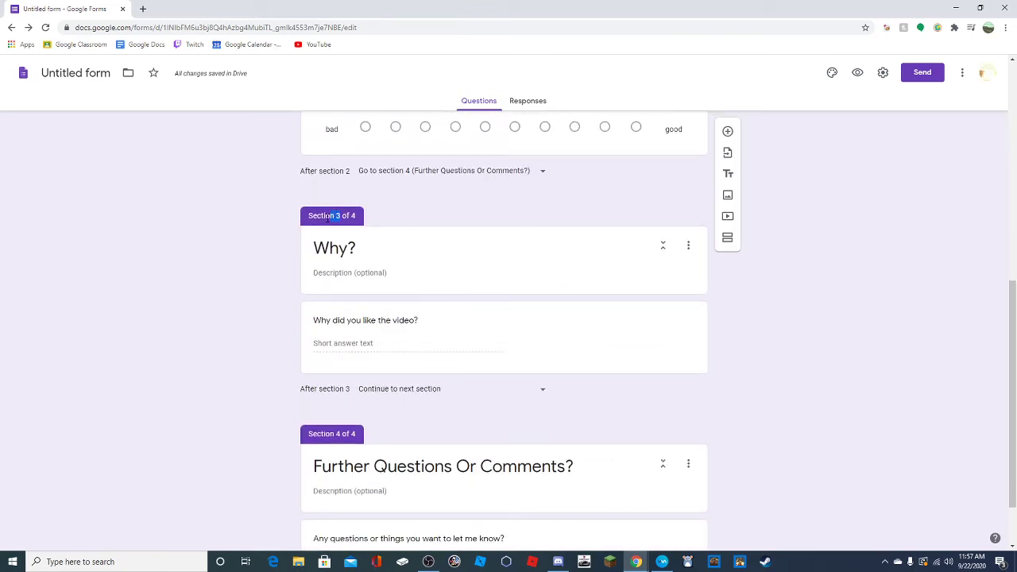
scroll(345, 311, down, 1)
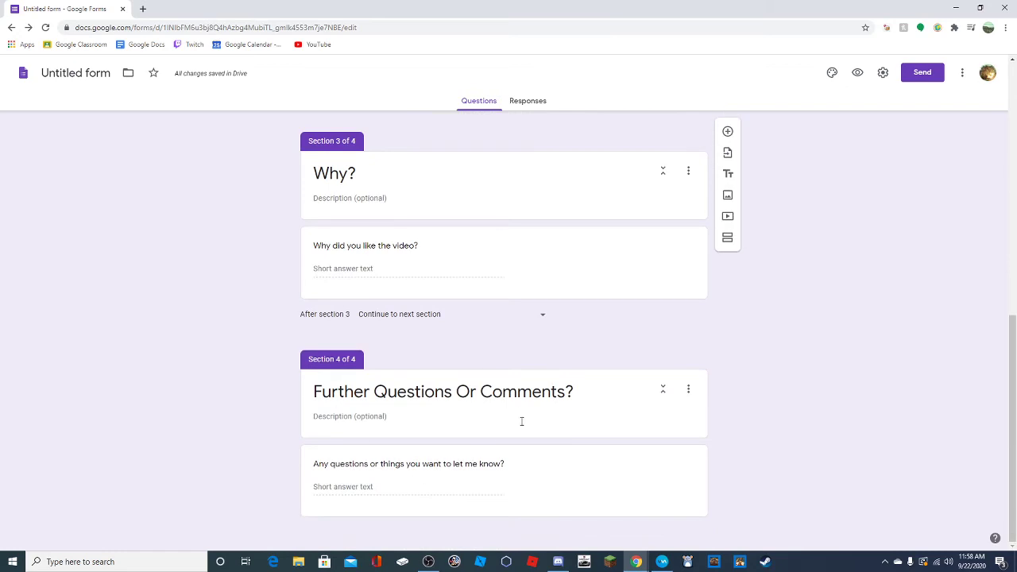
scroll(470, 386, up, 5)
scroll(479, 382, up, 2)
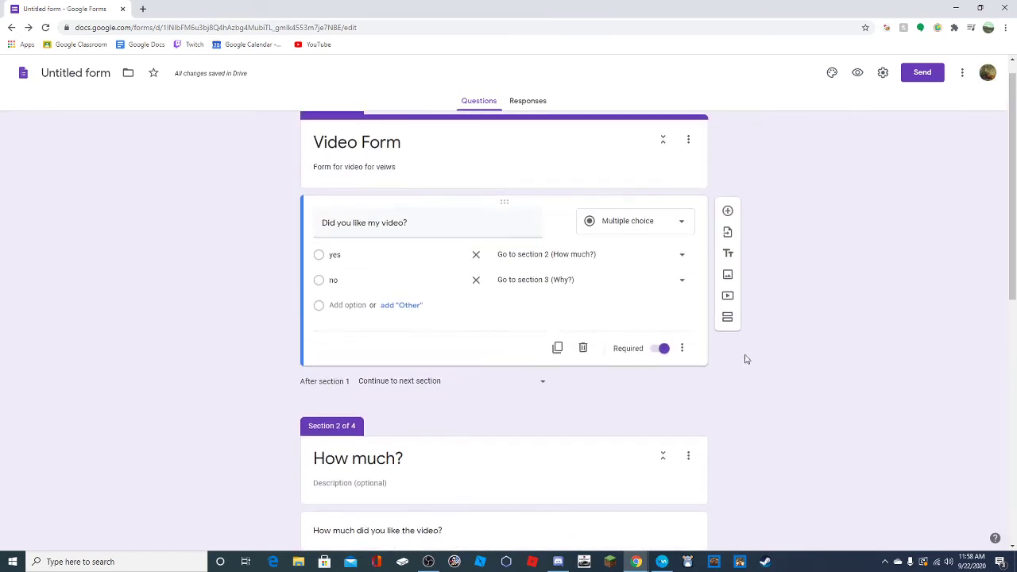
Change the first question's type to Dropdown and open the form preview
click(688, 229)
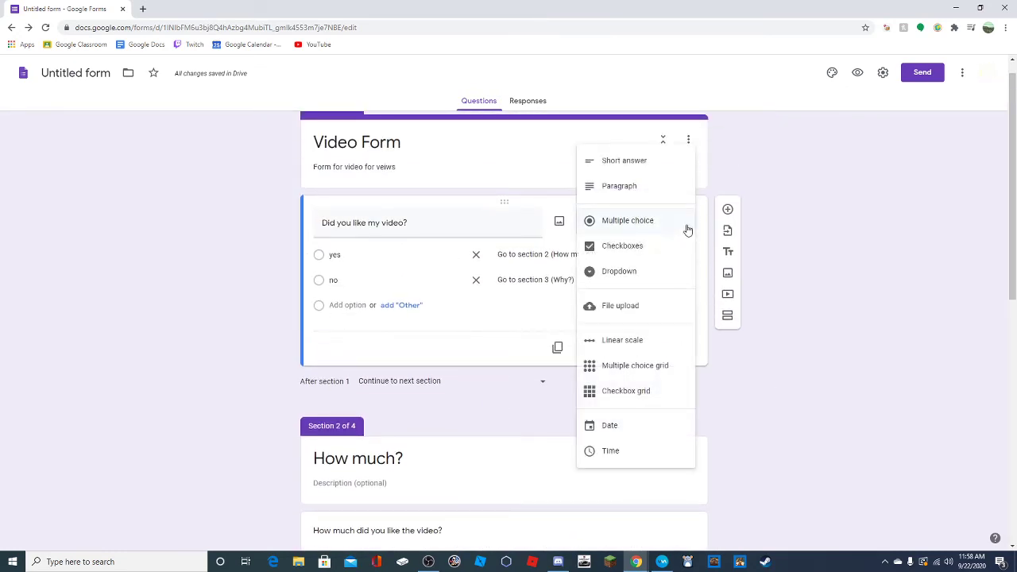
click(642, 273)
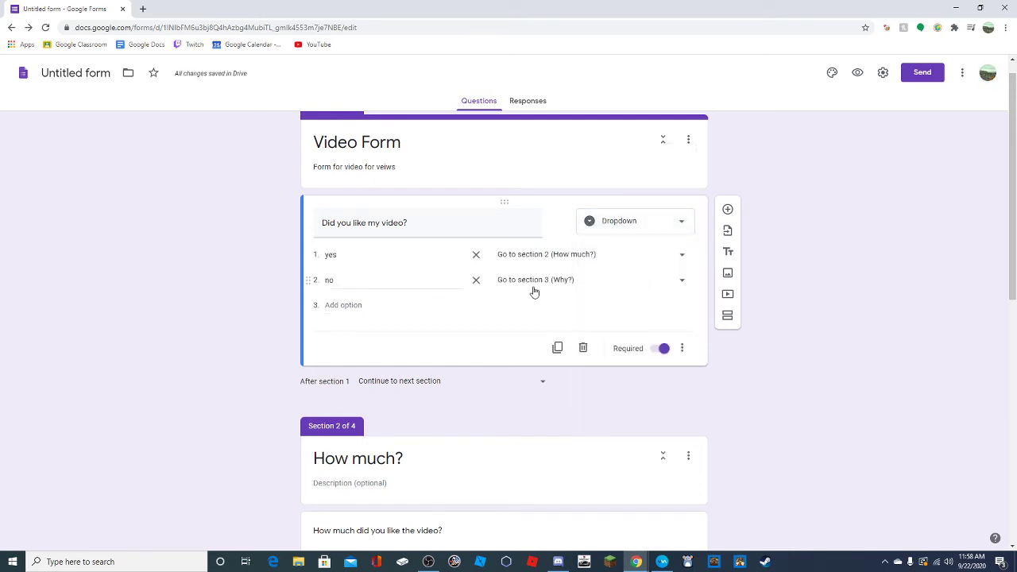
scroll(590, 299, up, 1)
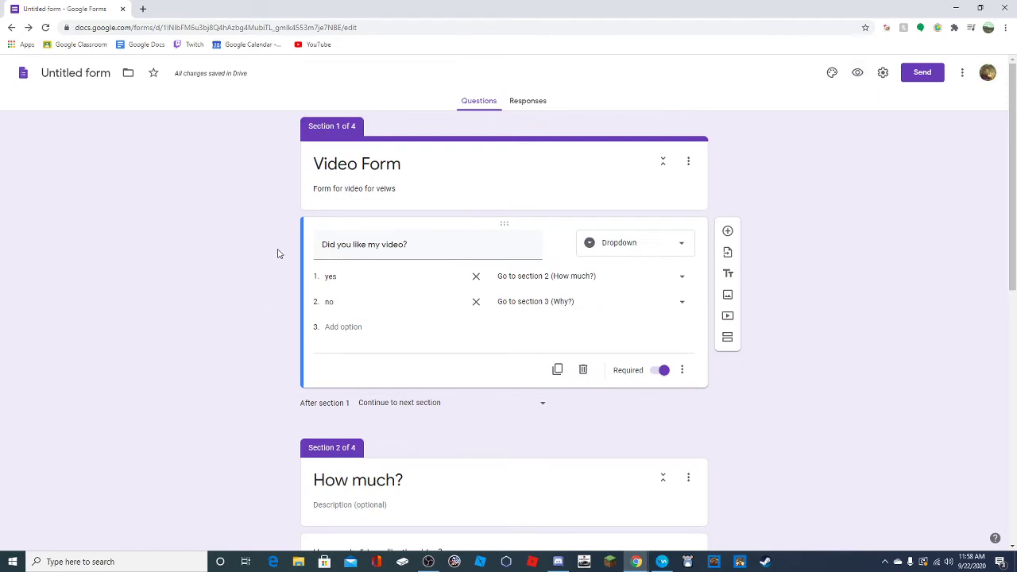
scroll(424, 305, down, 10)
click(859, 72)
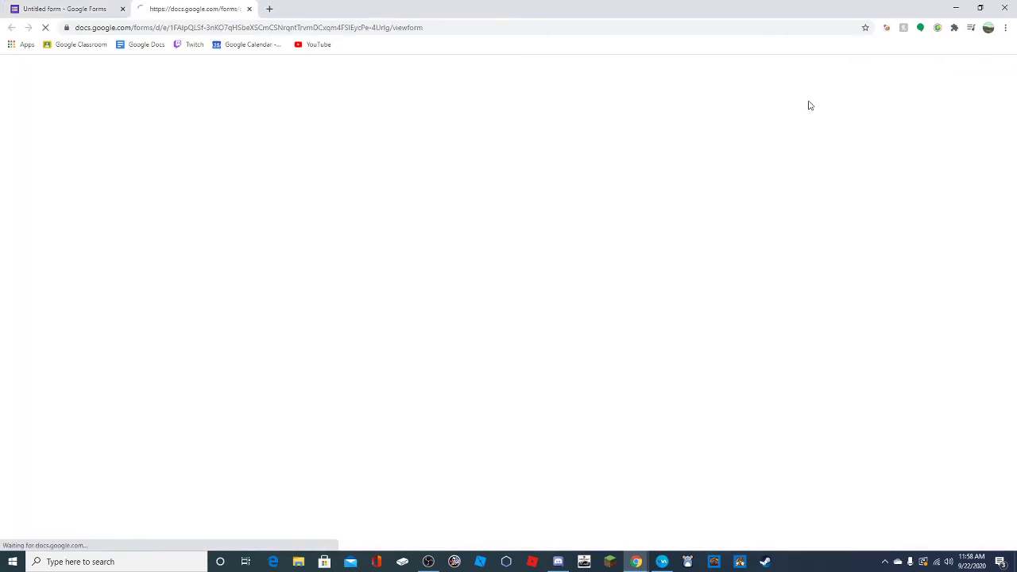
Submit a test response answering 'no', with 'B' for Why? and 'U' as comment
click(416, 205)
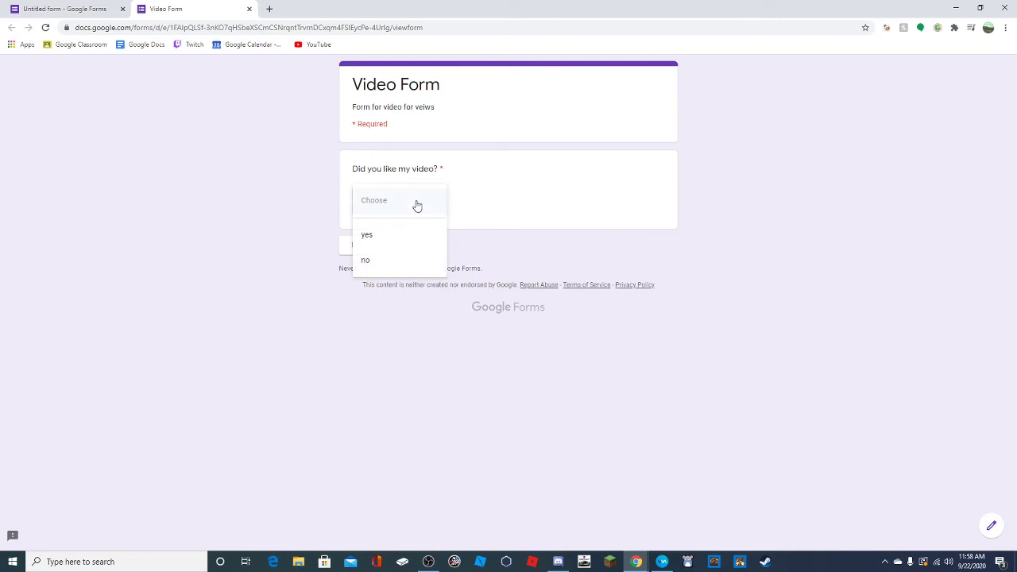
click(489, 189)
click(417, 209)
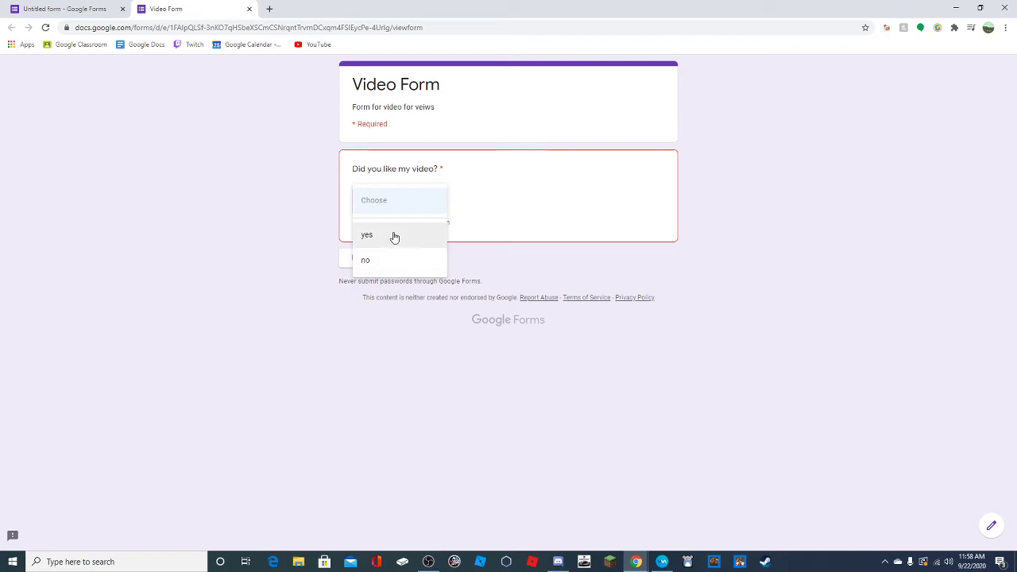
click(402, 261)
click(363, 249)
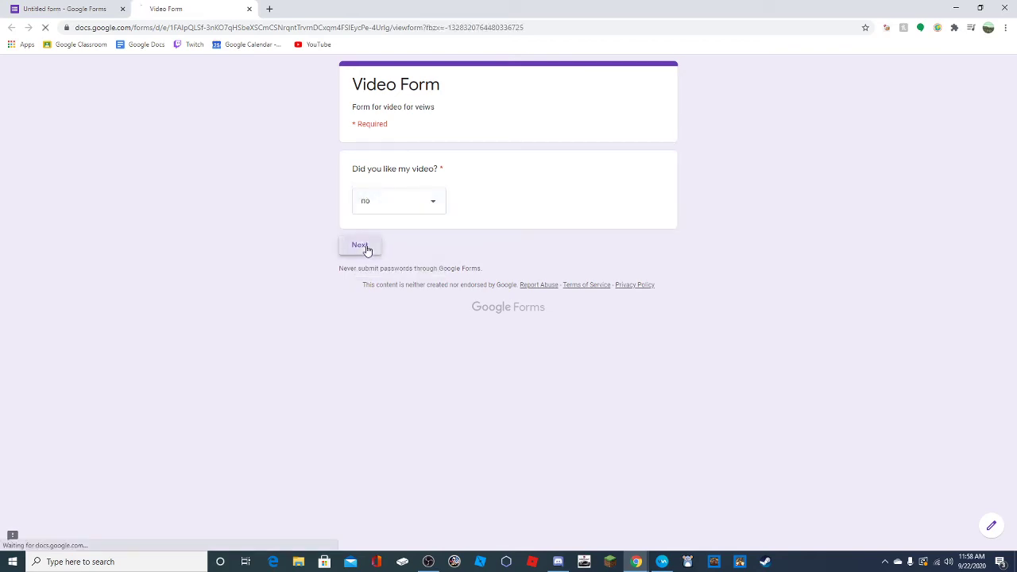
click(427, 191)
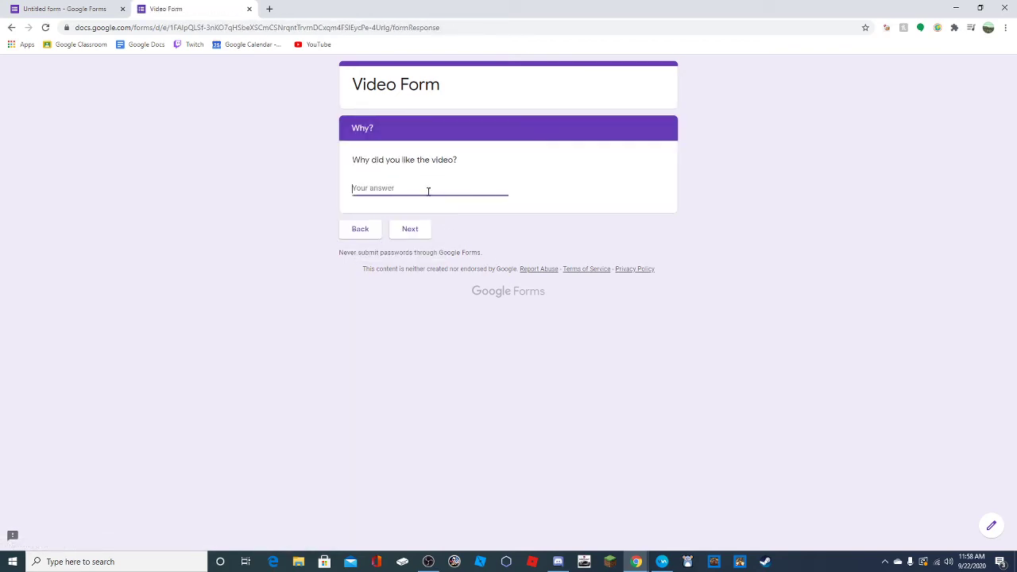
click(429, 157)
click(402, 188)
text(Because it was too long)
click(414, 230)
click(409, 193)
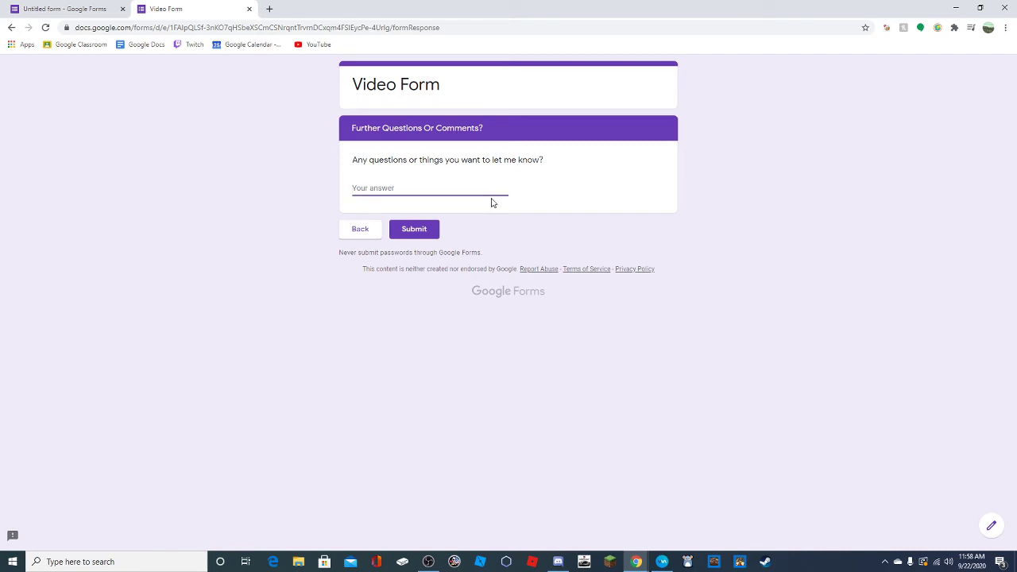
text(Ur bad)
click(414, 231)
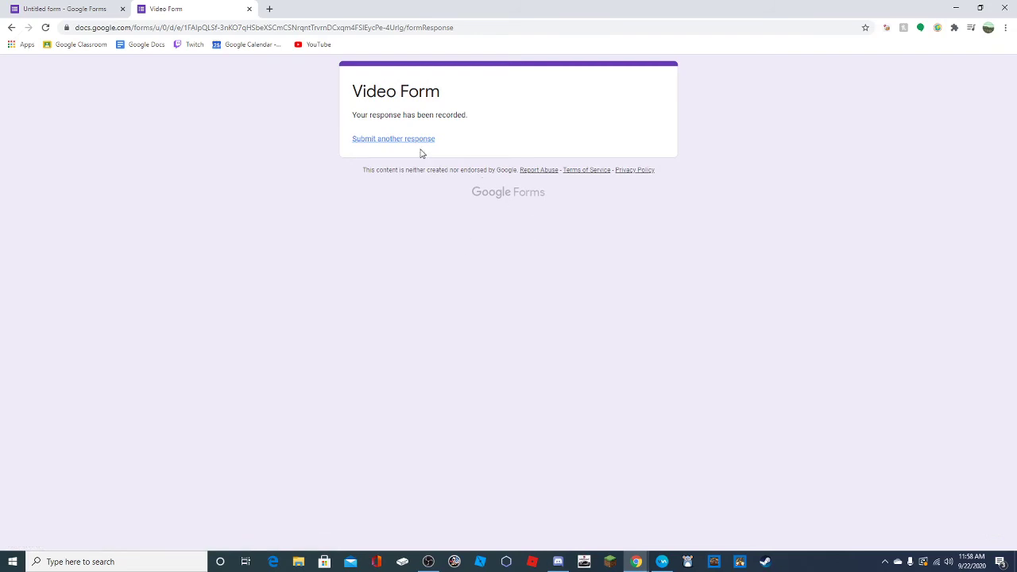
Submit a second response answering 'yes' with rating 7 and comment 'U', then close the preview
click(423, 141)
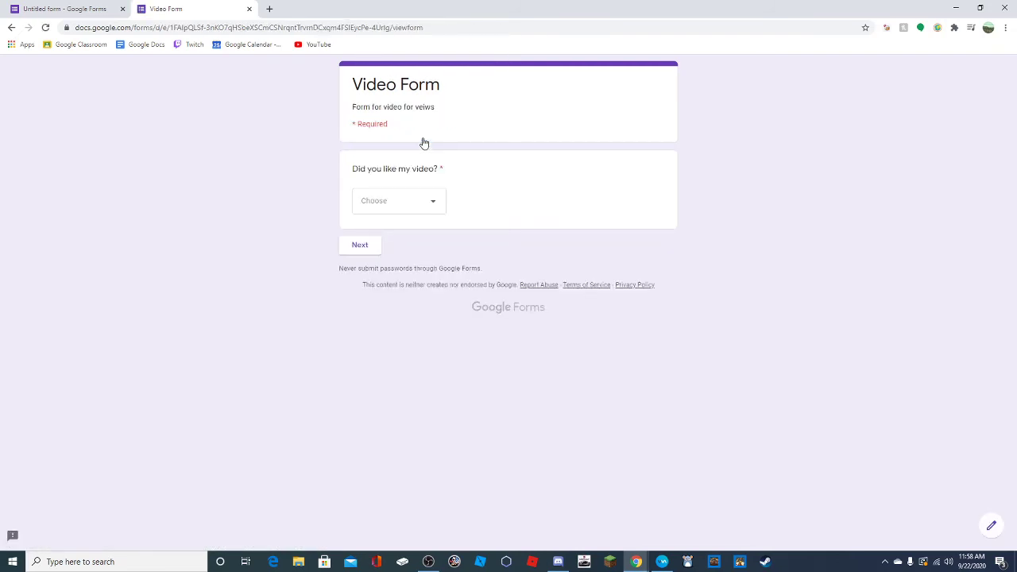
click(427, 211)
click(409, 239)
click(366, 247)
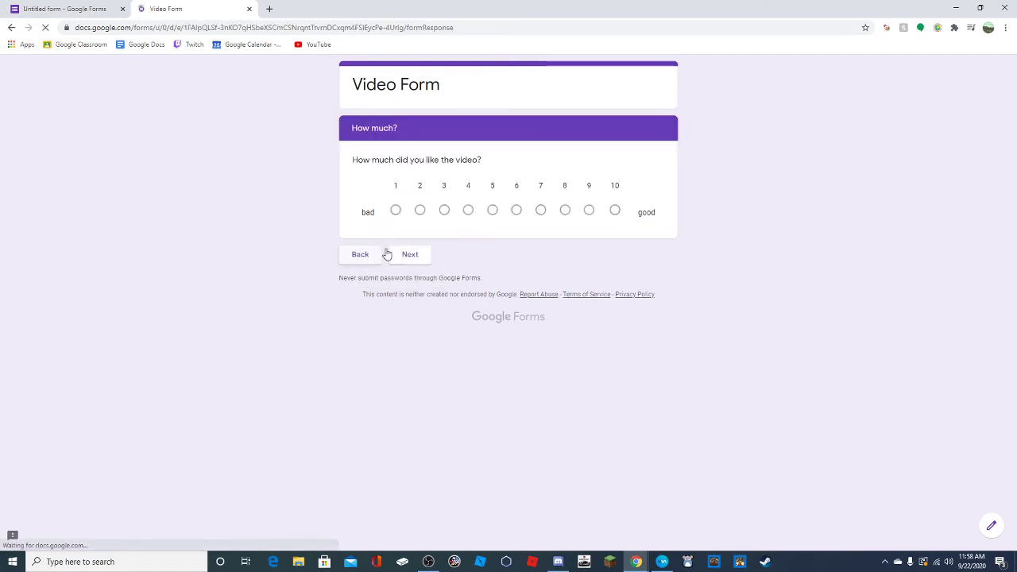
click(542, 218)
click(410, 274)
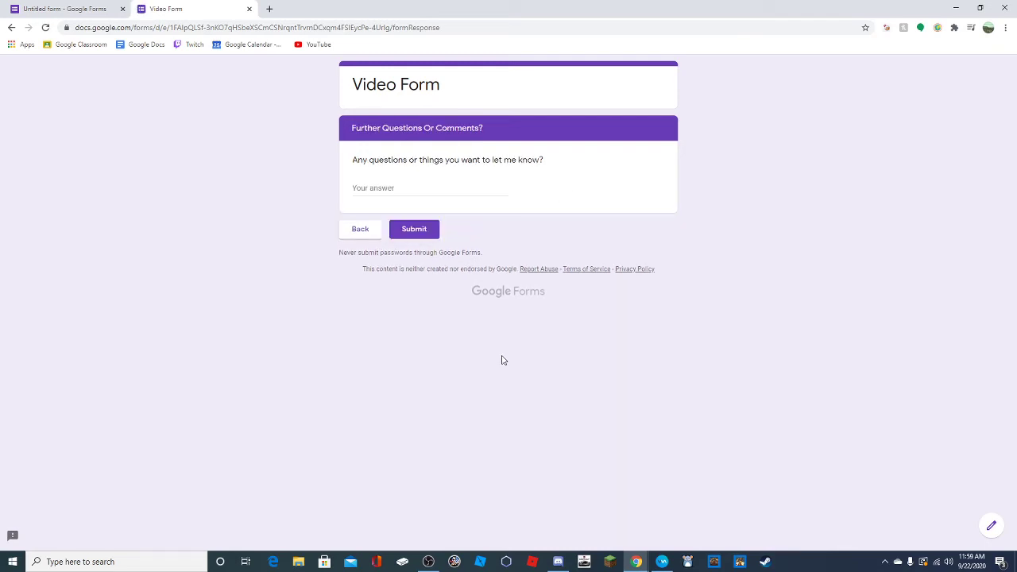
click(388, 194)
text(Ur good)
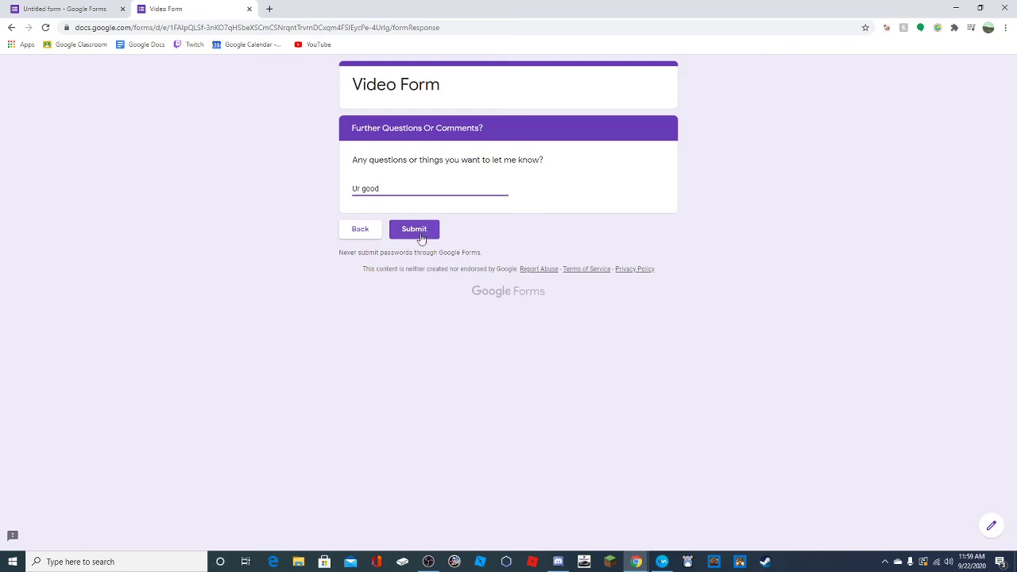
click(421, 230)
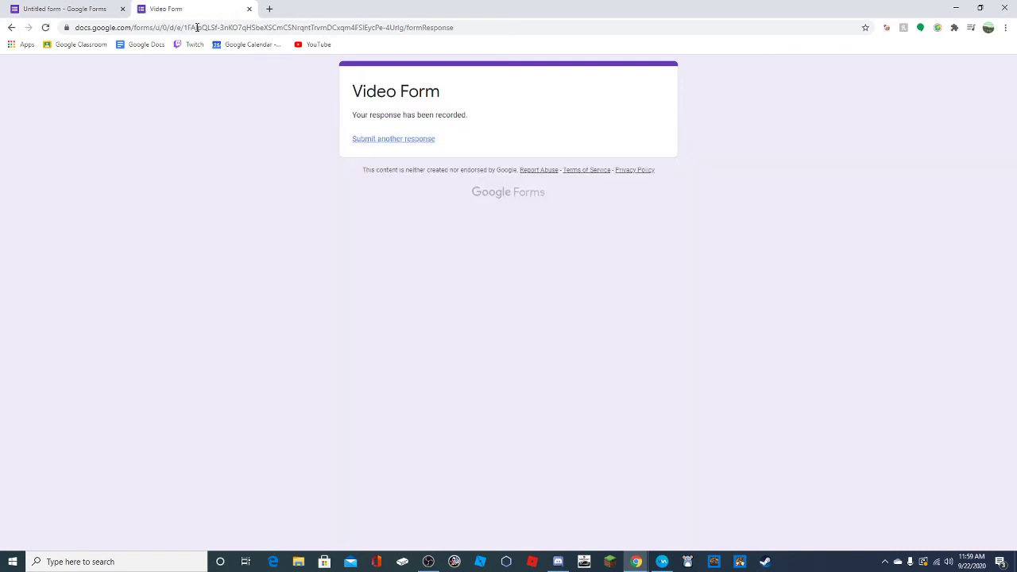
click(248, 9)
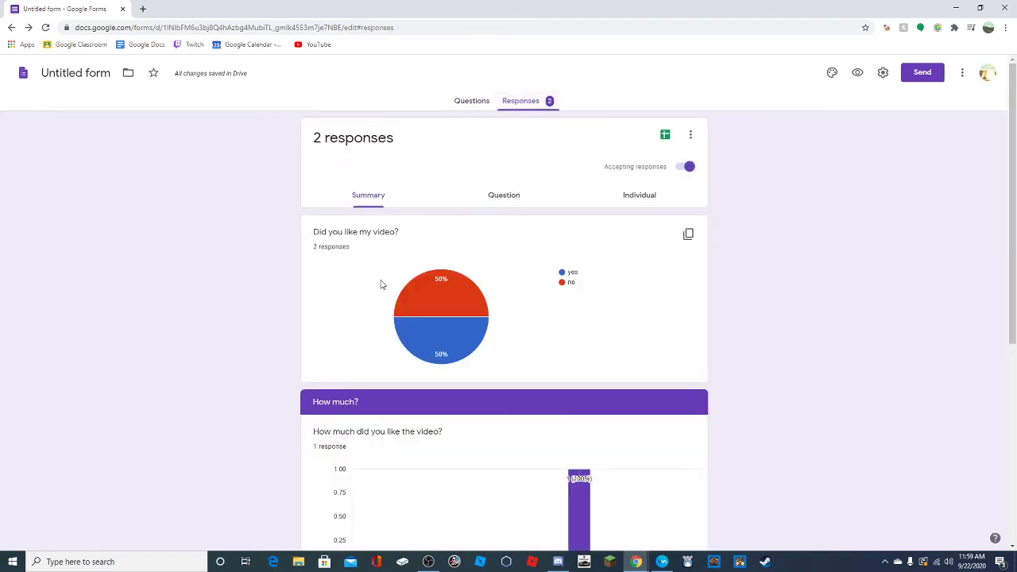
Scroll through the Summary charts, highlighting the Why? question and its response count
scroll(421, 291, down, 4)
scroll(447, 296, up, 4)
scroll(652, 216, down, 4)
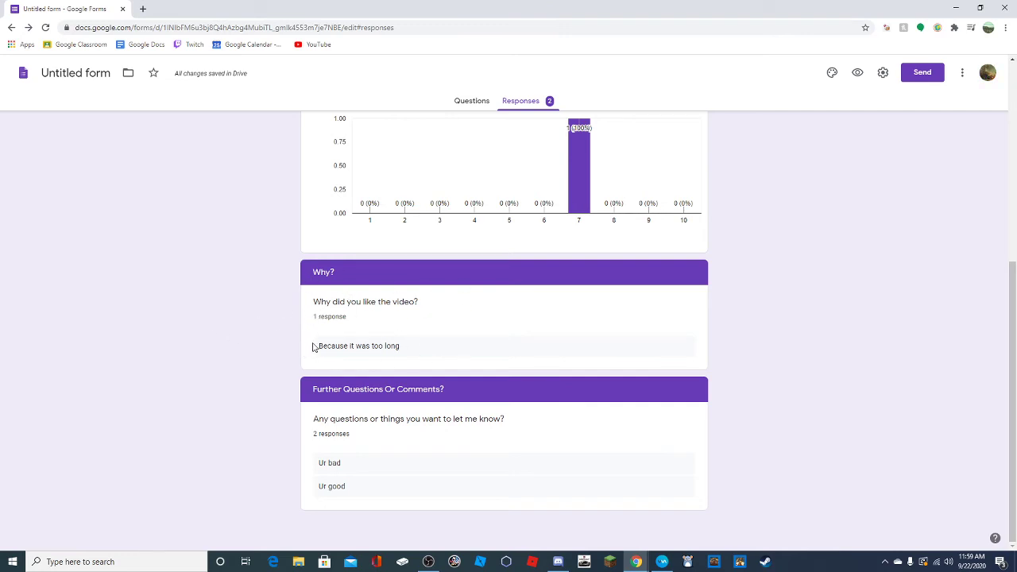
drag(320, 302, 469, 323)
click(403, 291)
Inspect the yes/no pie chart slices, then switch to the Question view
scroll(445, 413, up, 5)
scroll(443, 404, down, 1)
scroll(393, 409, down, 3)
scroll(425, 370, up, 3)
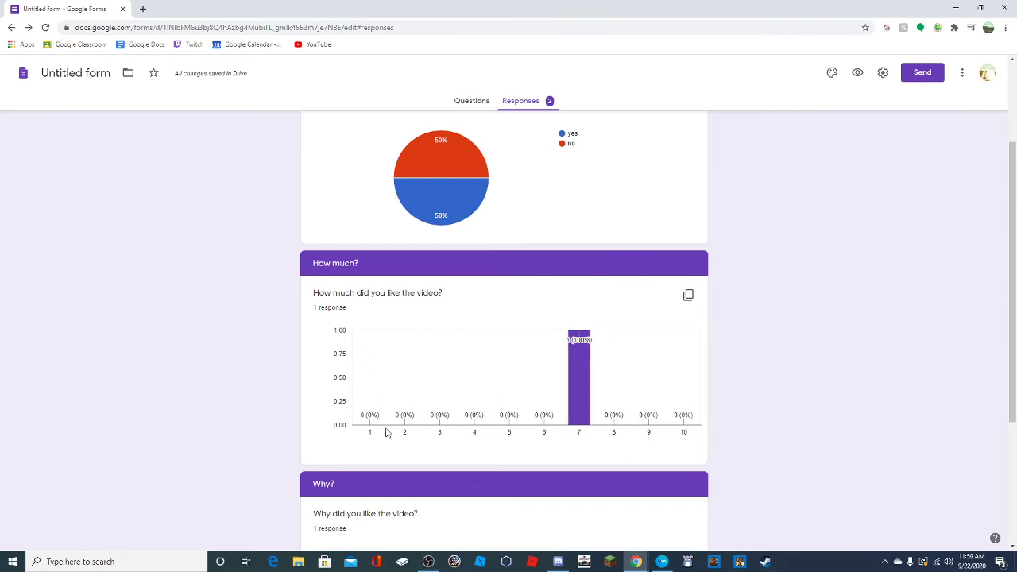
scroll(511, 399, up, 2)
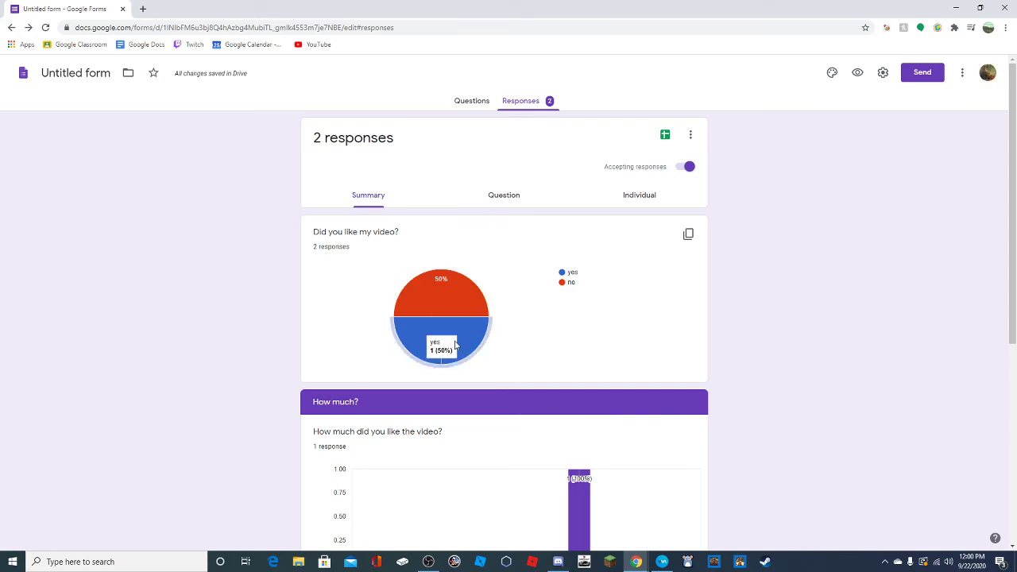
mouse_move(451, 334)
mouse_move(442, 310)
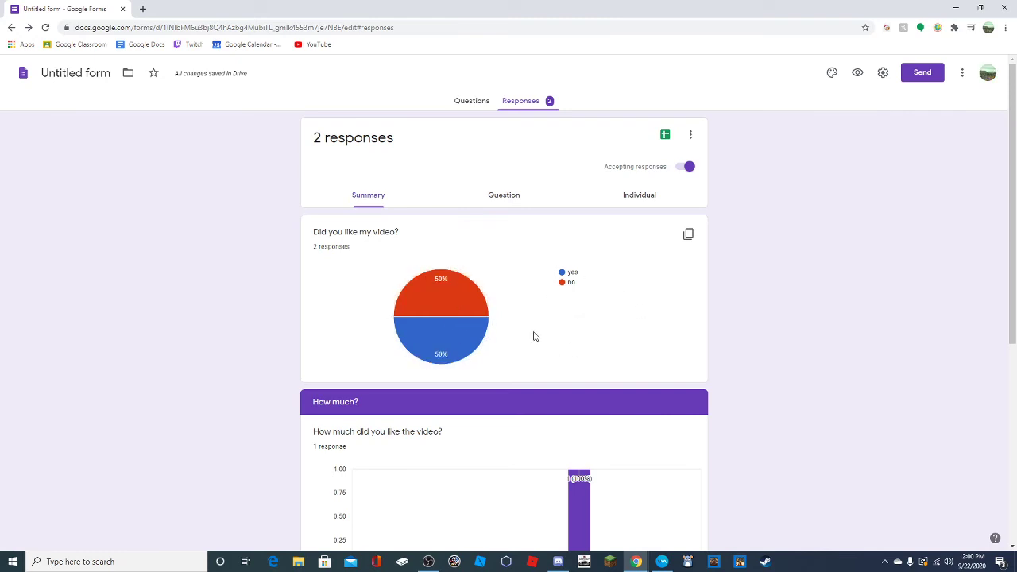
click(513, 196)
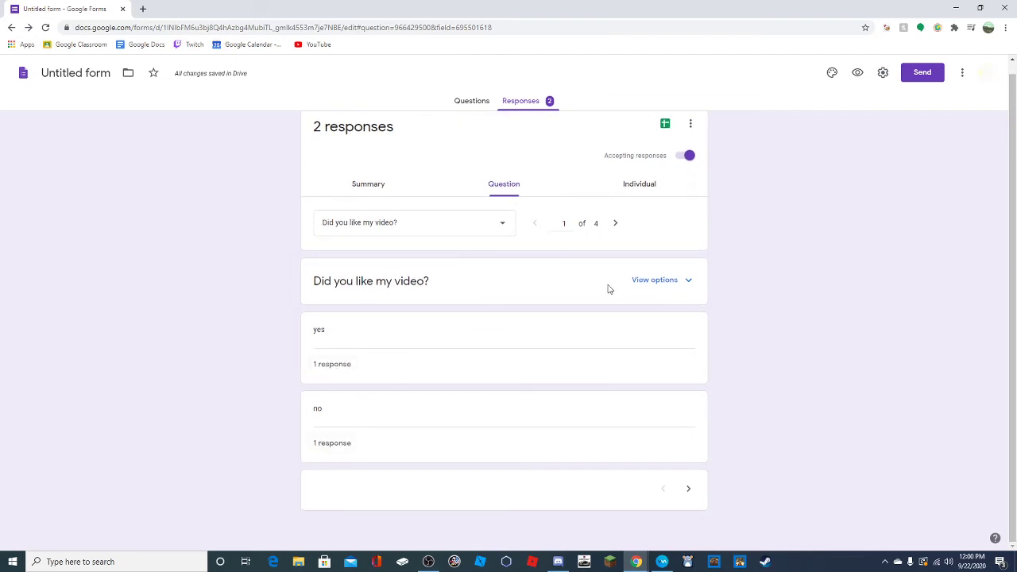
Review answers to the How much, Why, and Any questions questions one by one
click(458, 227)
click(736, 268)
click(445, 230)
click(443, 267)
click(446, 232)
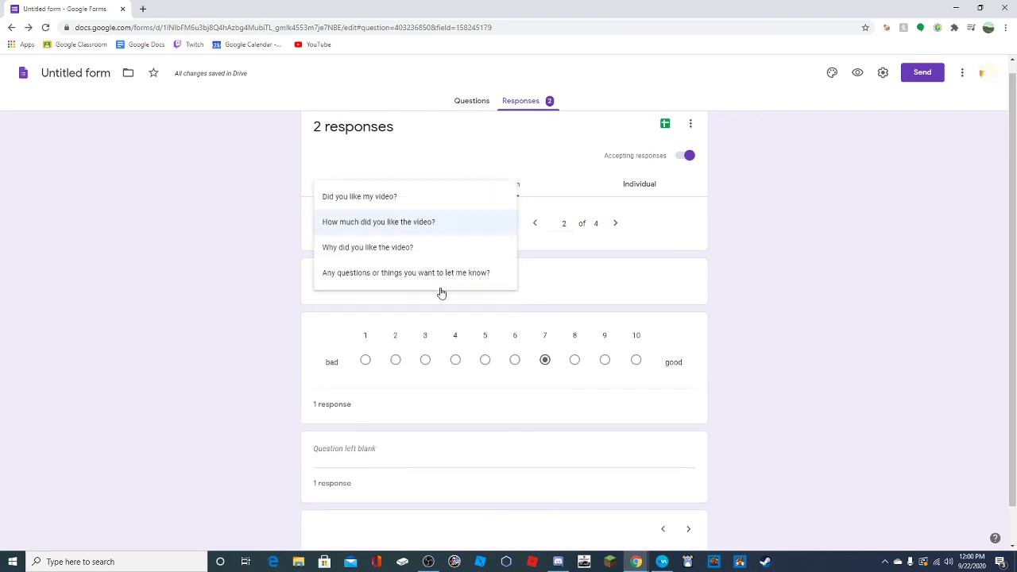
click(438, 256)
click(447, 231)
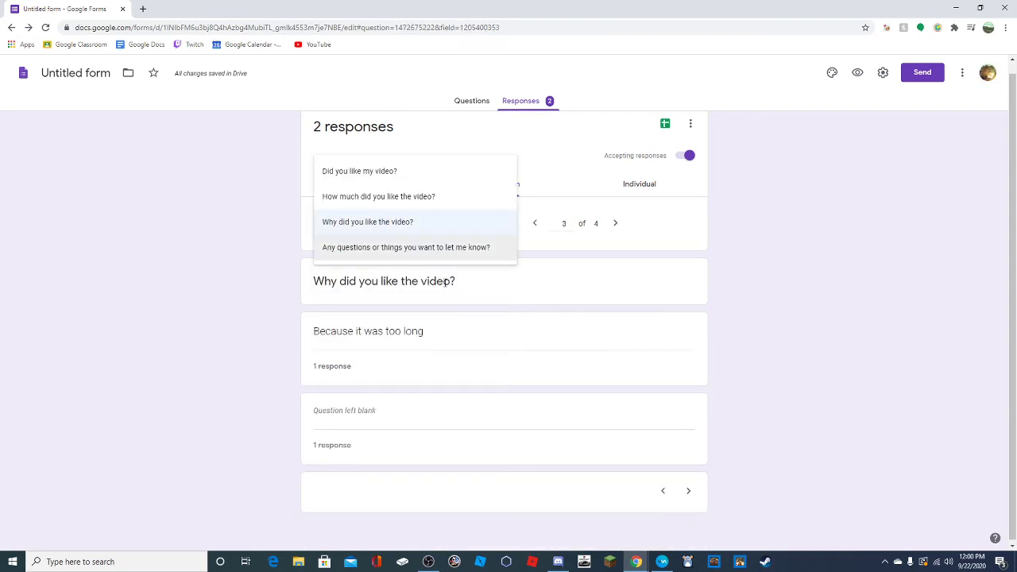
click(436, 256)
Page through both individual responses, then return to the Summary charts
click(636, 193)
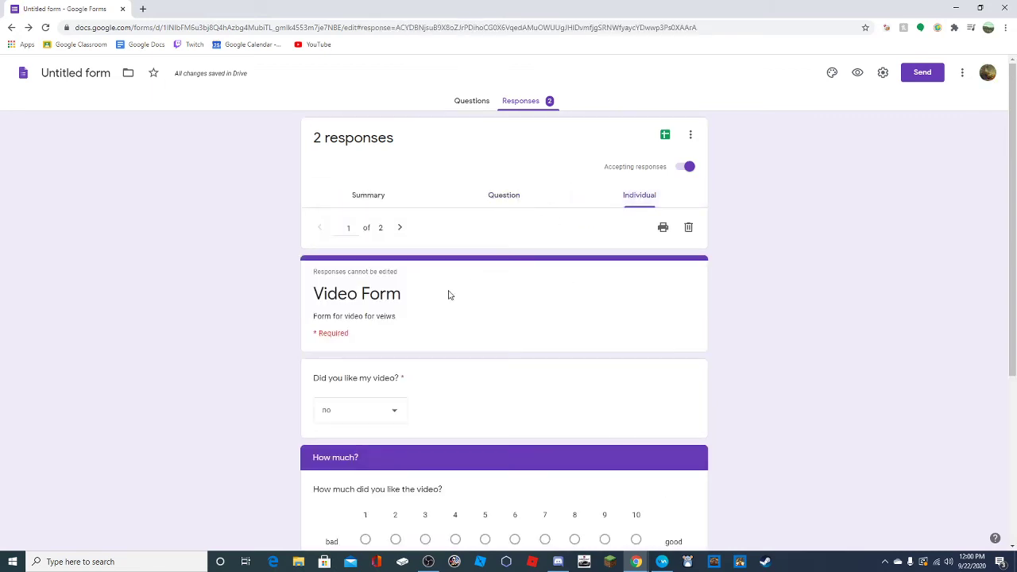
scroll(450, 290, down, 3)
scroll(477, 358, up, 2)
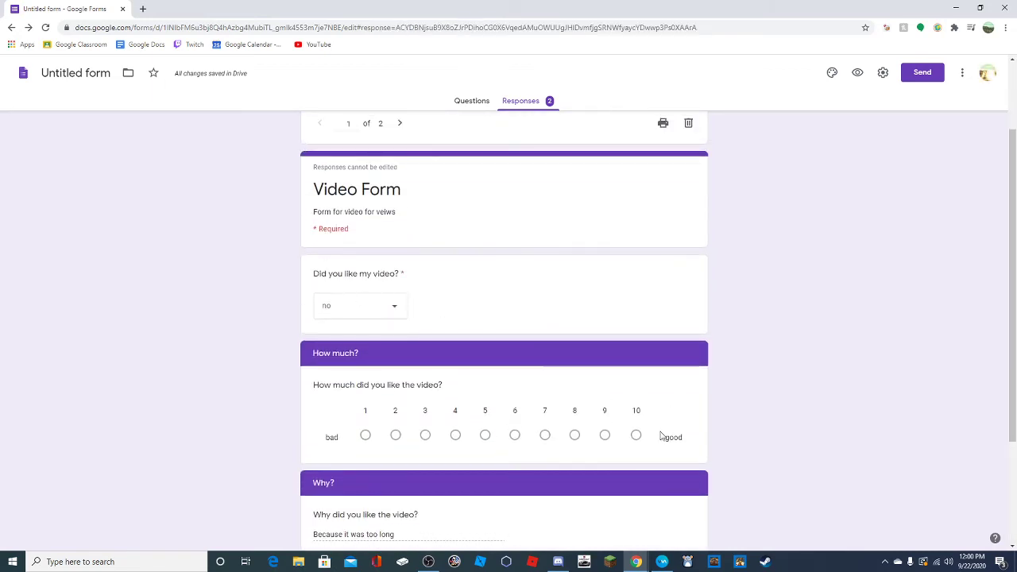
scroll(451, 289, up, 2)
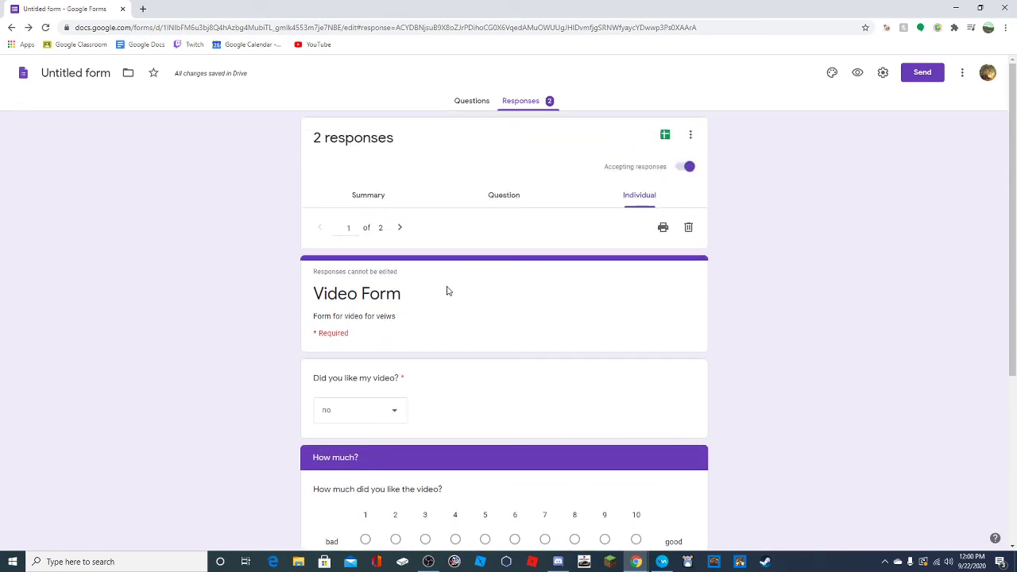
click(401, 229)
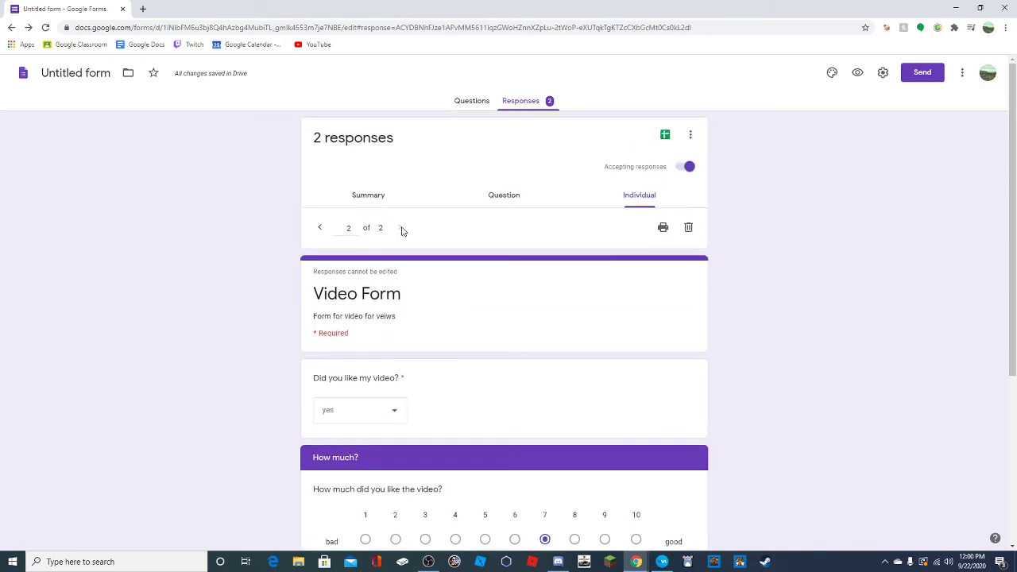
scroll(386, 234, down, 3)
scroll(434, 313, up, 3)
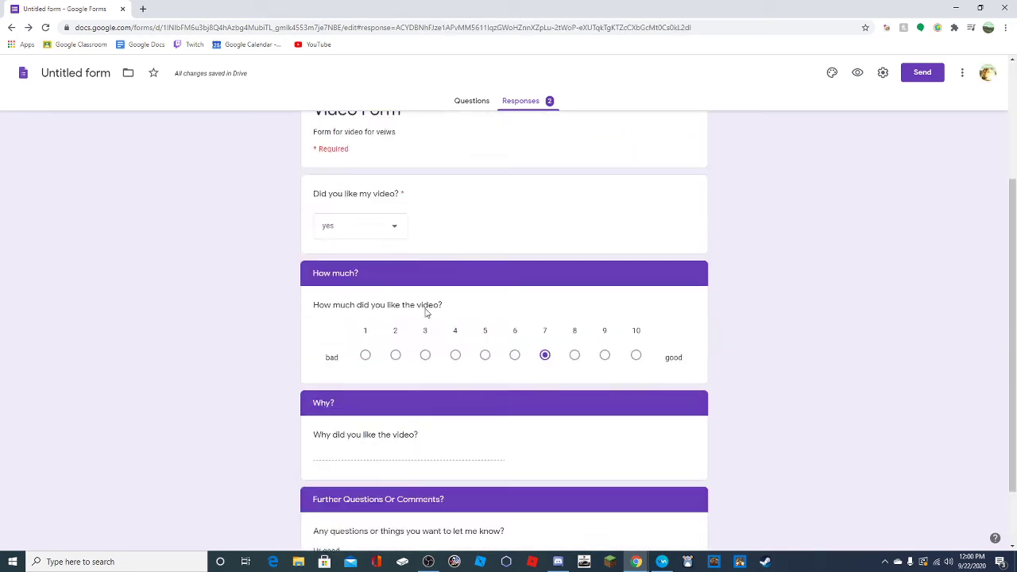
click(318, 227)
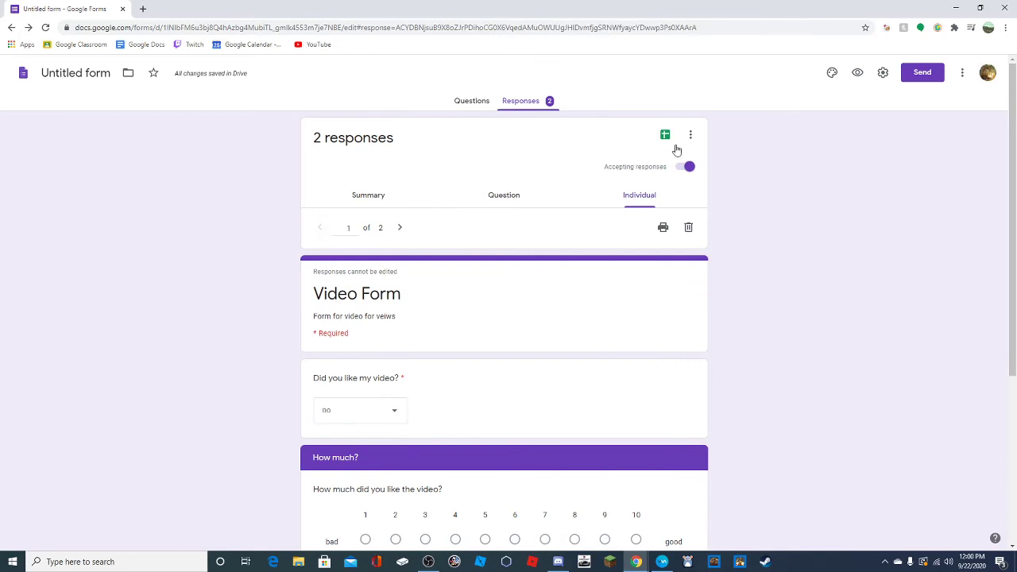
click(368, 196)
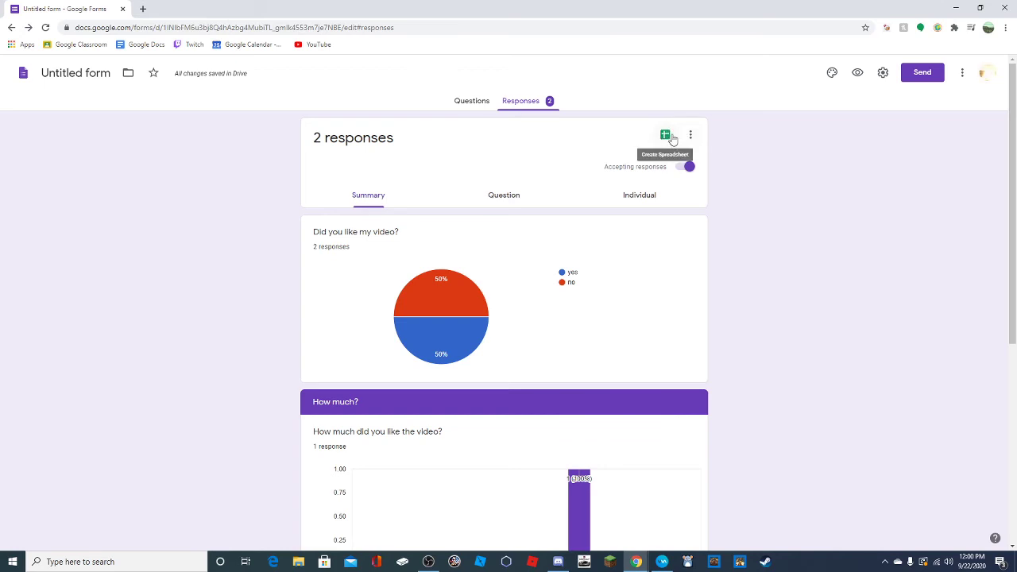
Toggle Accepting responses off and on, leaving the form accepting responses
scroll(602, 199, down, 3)
scroll(573, 254, up, 3)
click(689, 168)
click(689, 168)
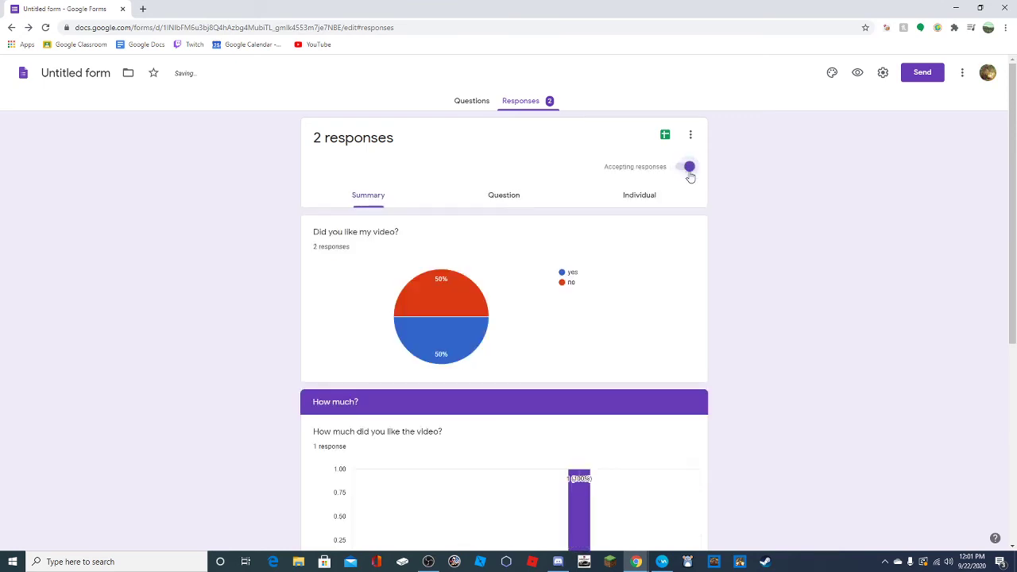
click(689, 169)
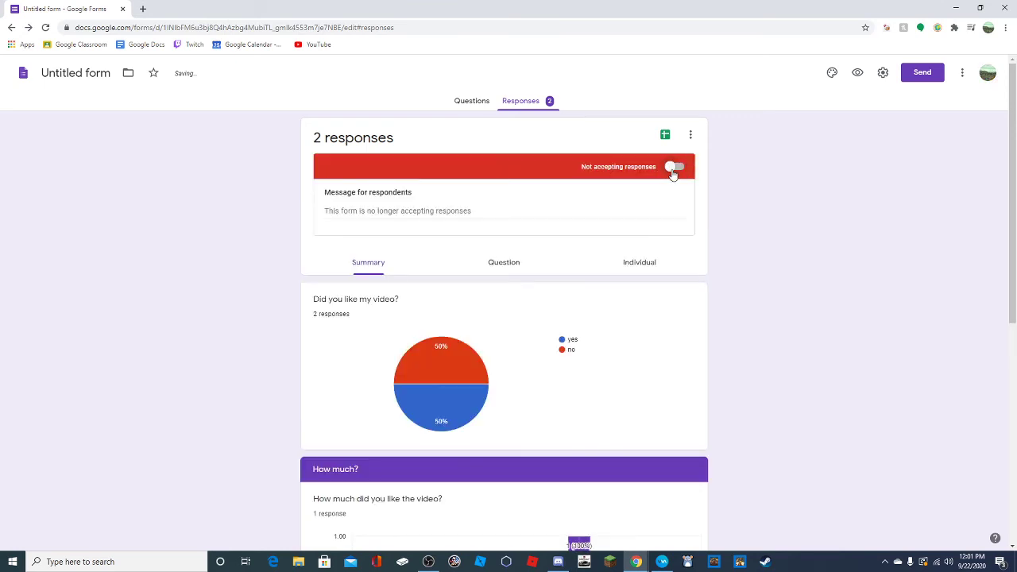
click(677, 169)
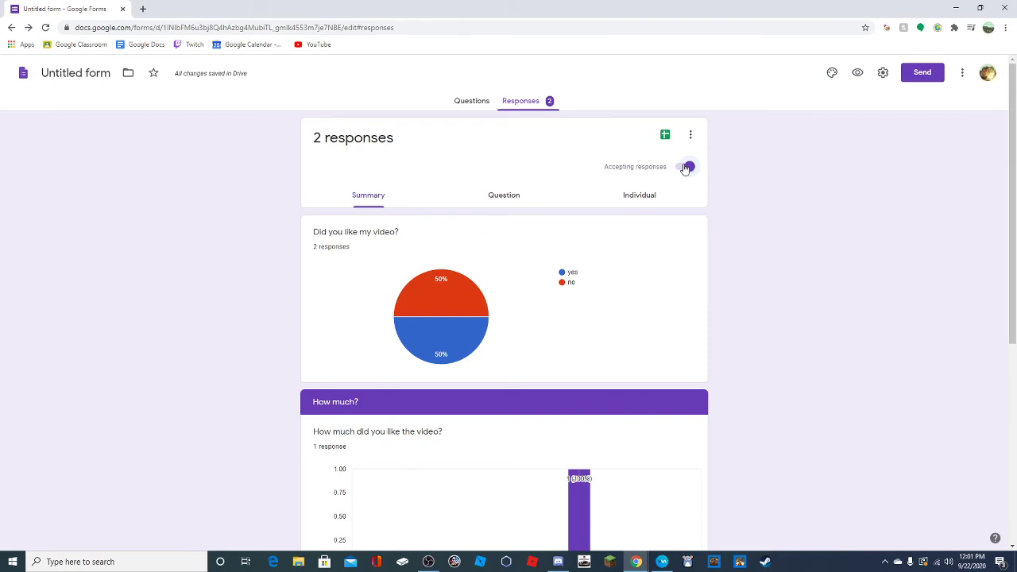
click(682, 170)
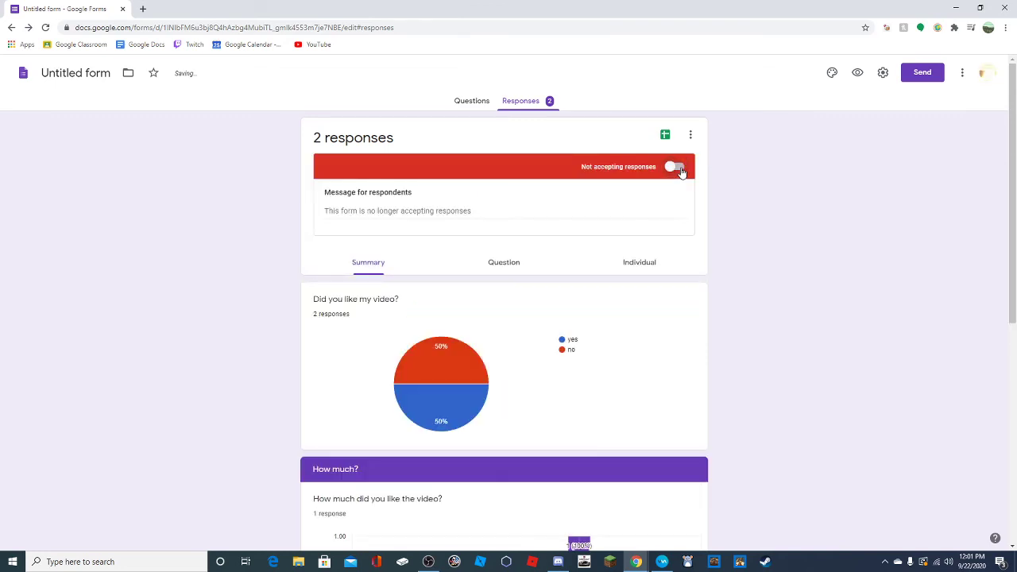
right_click(676, 167)
click(439, 213)
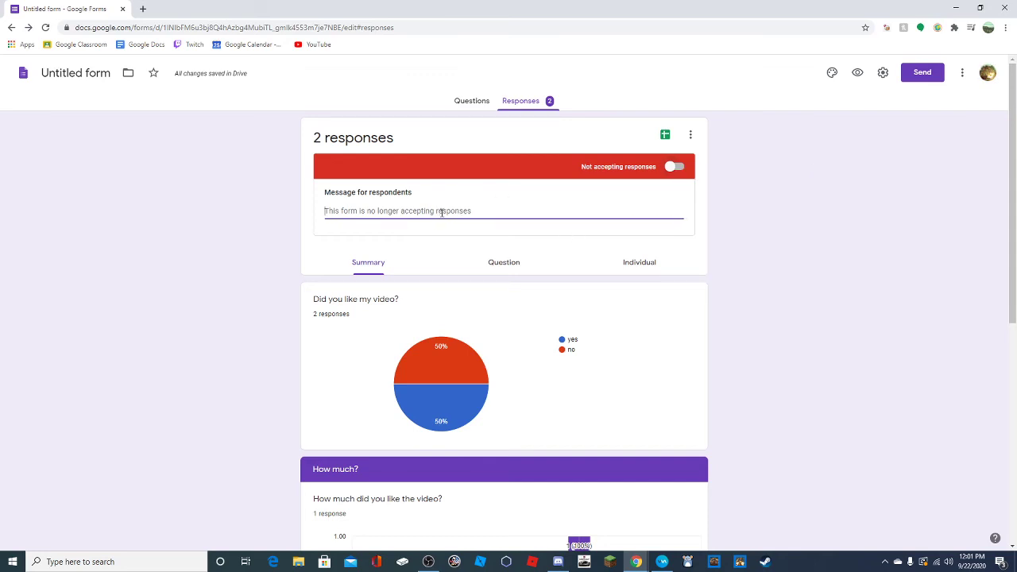
click(721, 250)
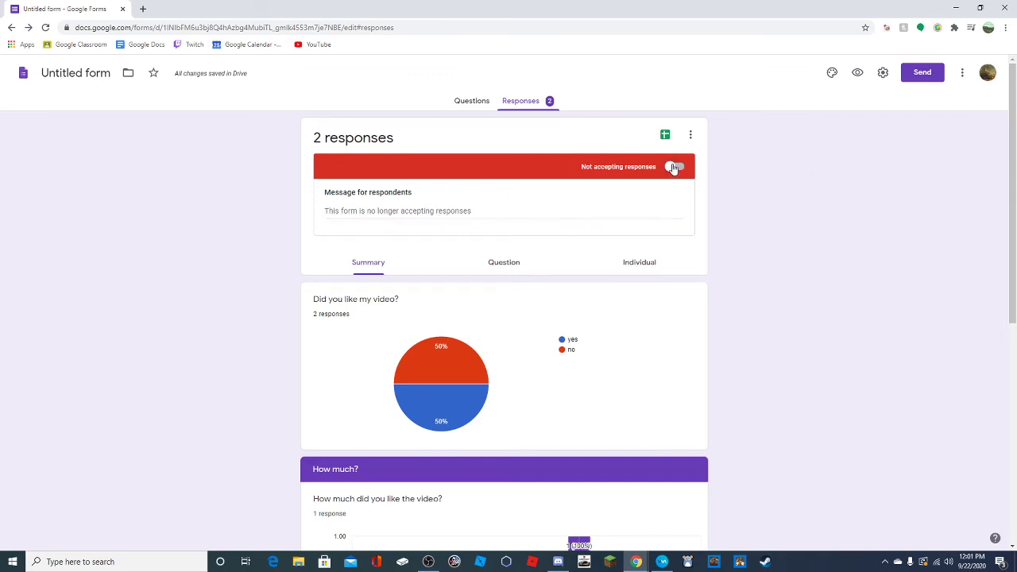
click(673, 168)
Delete all responses via the More options menu and return to the Questions editor
click(691, 134)
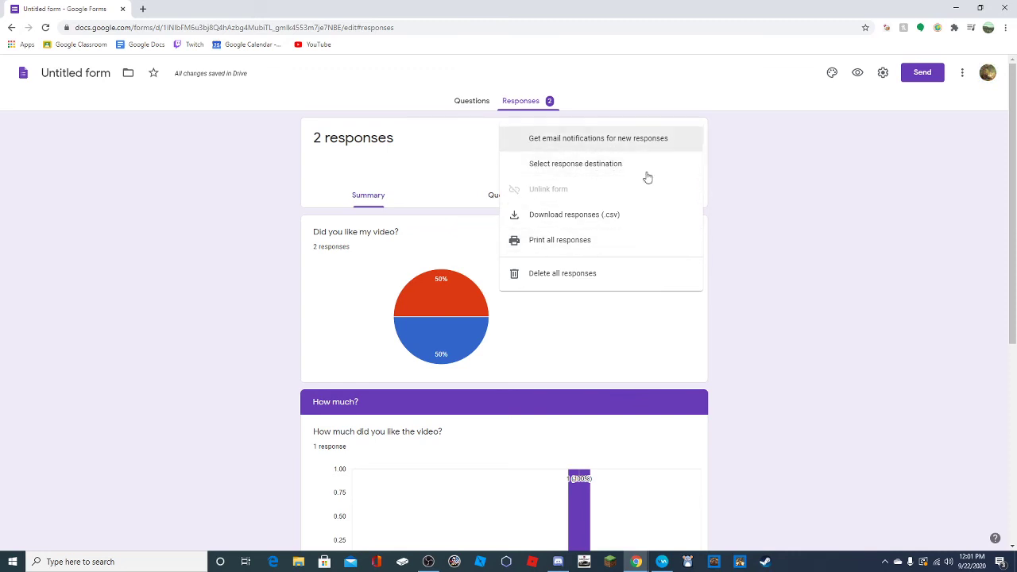
click(579, 273)
click(585, 331)
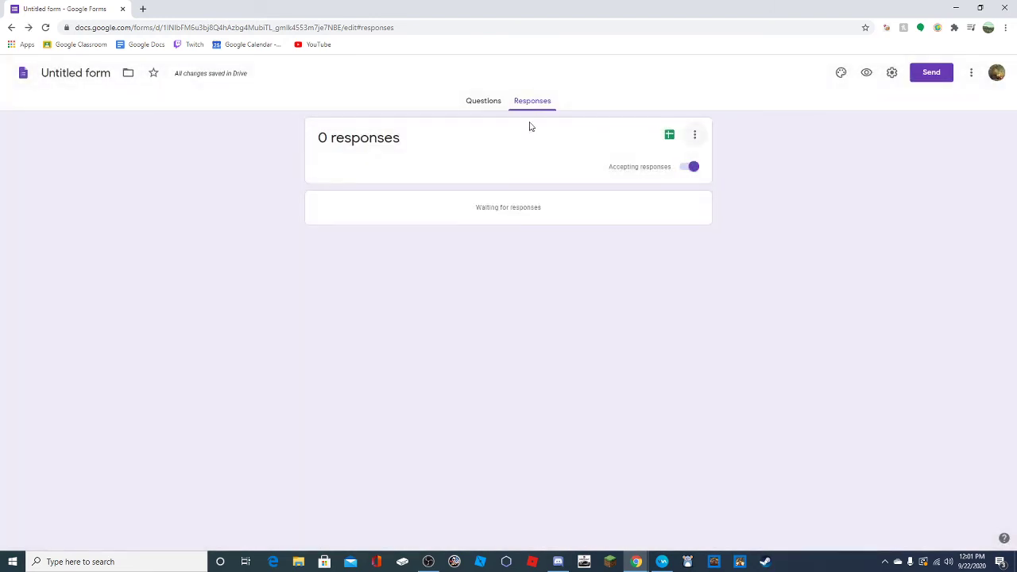
click(491, 104)
Open the theme customisation panel and look through the form's More options list
scroll(570, 225, down, 8)
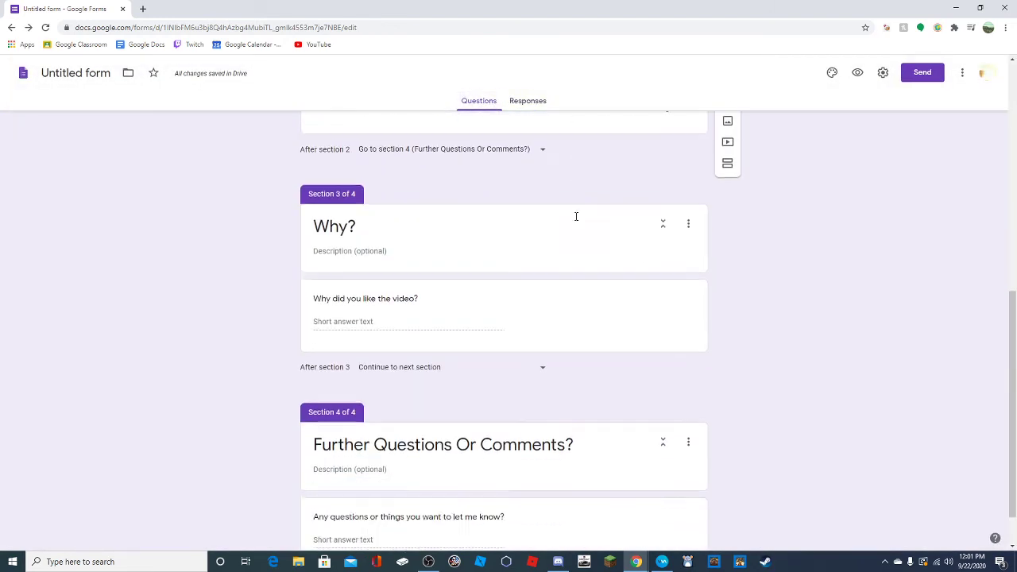
scroll(577, 214, up, 7)
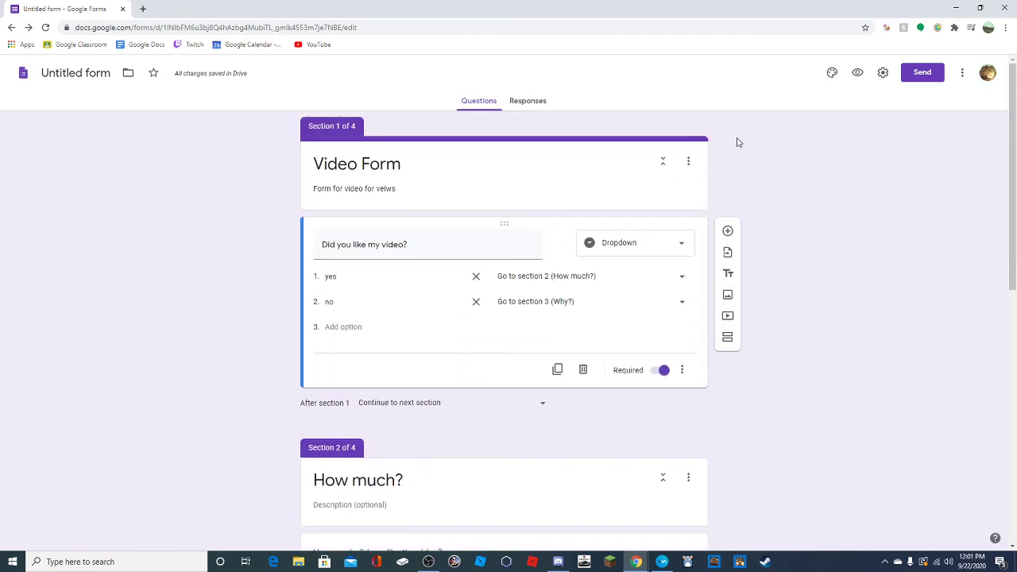
click(832, 75)
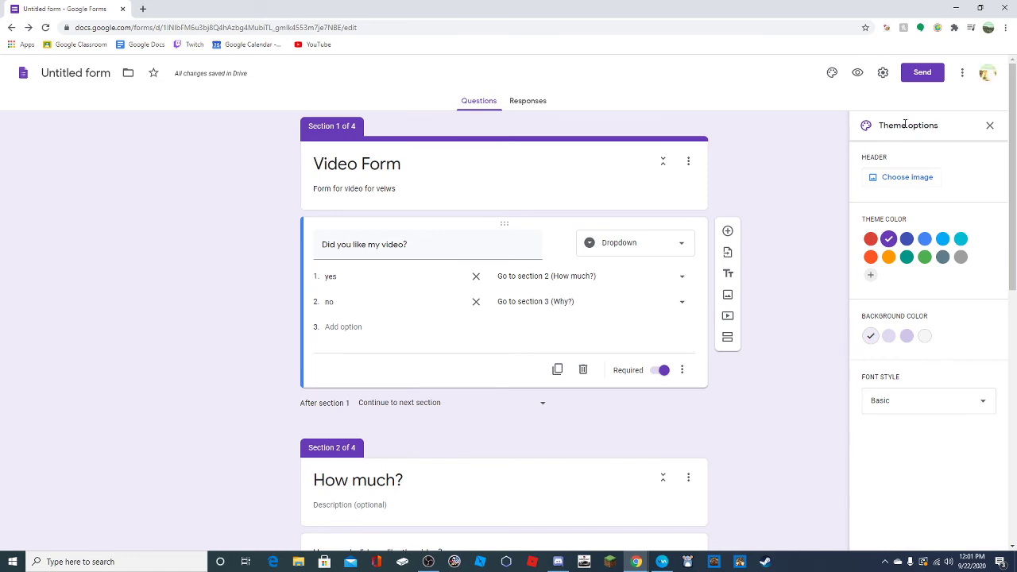
click(962, 73)
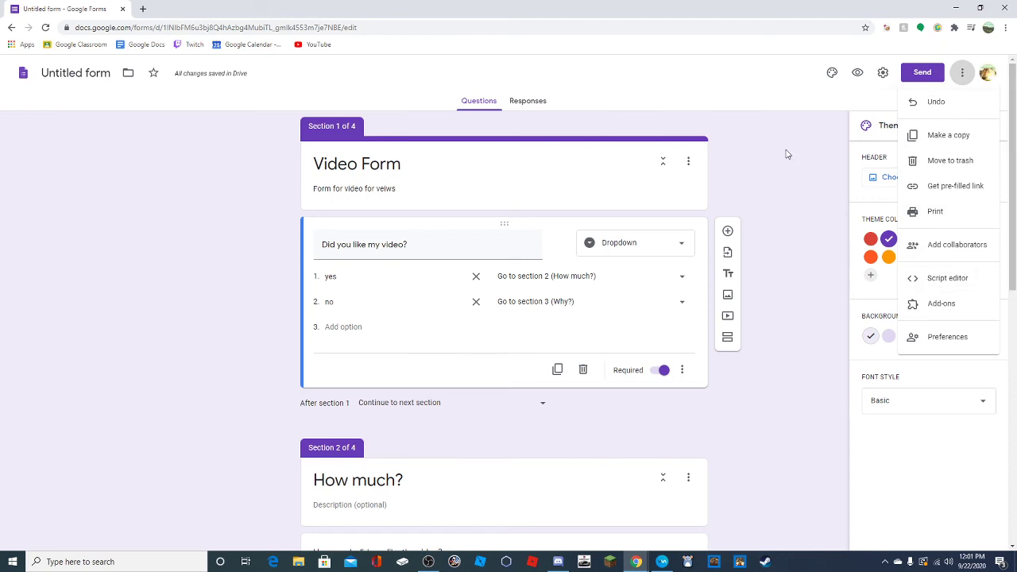
click(758, 97)
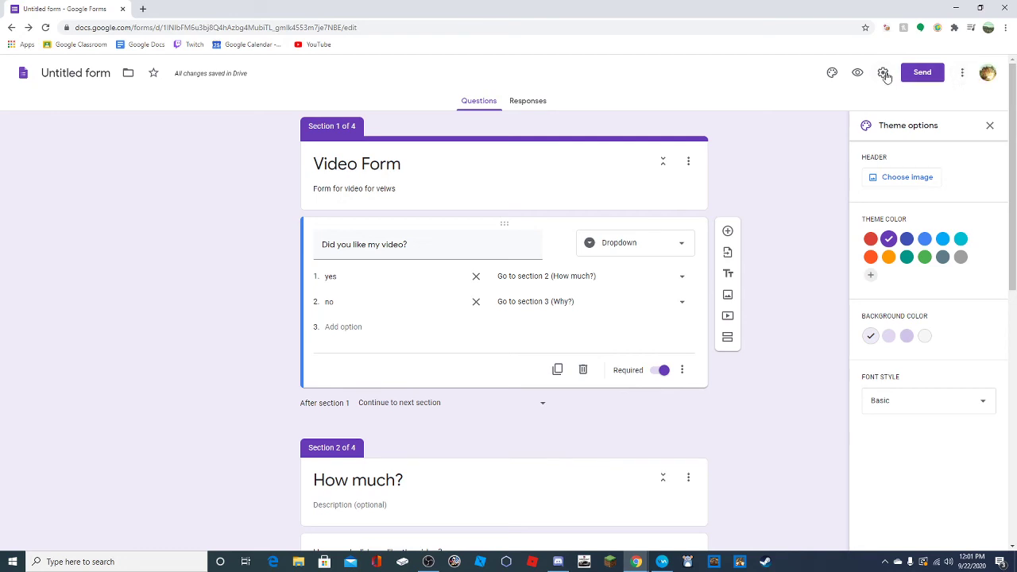
Browse the Send form dialog's email, link and embed HTML tabs, then close it
click(924, 77)
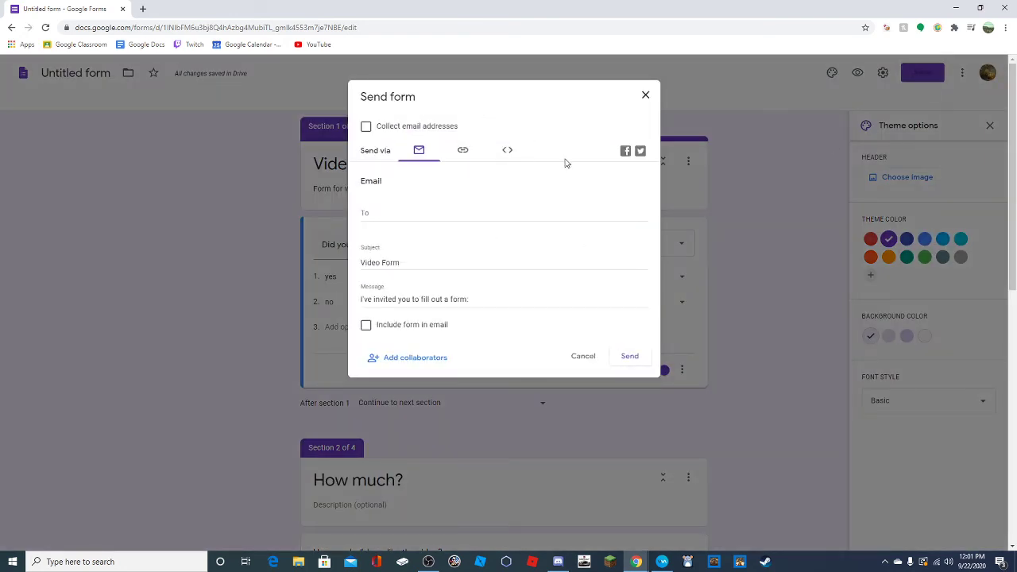
click(462, 150)
click(507, 151)
click(419, 150)
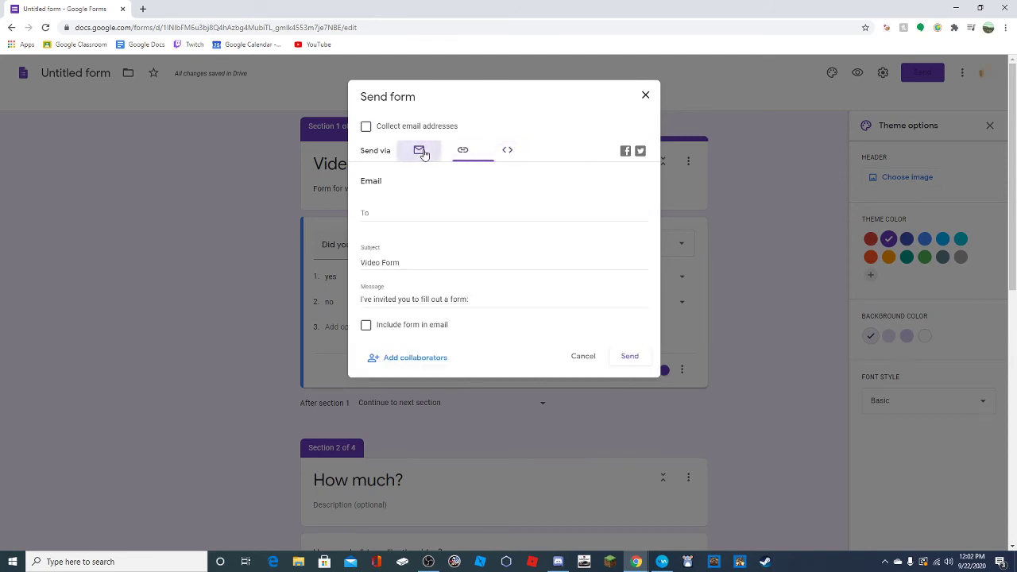
click(466, 151)
click(509, 151)
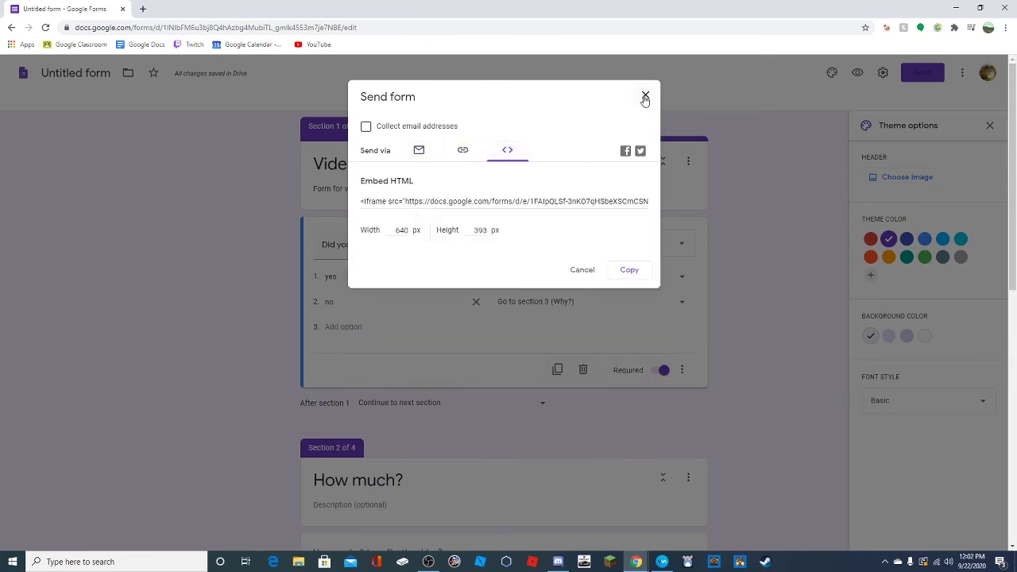
click(645, 95)
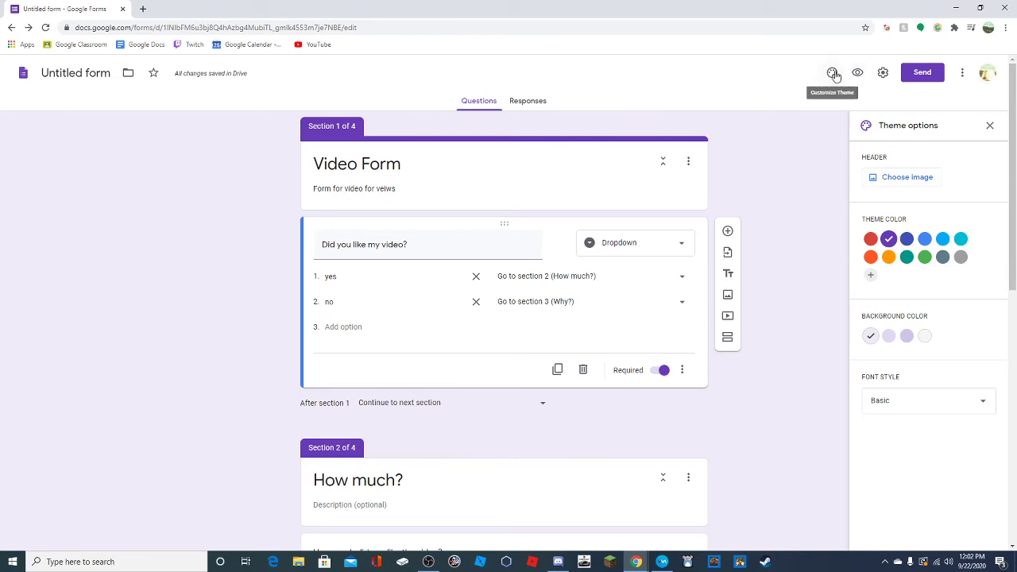
Insert the butterfly image as the form's header
click(901, 178)
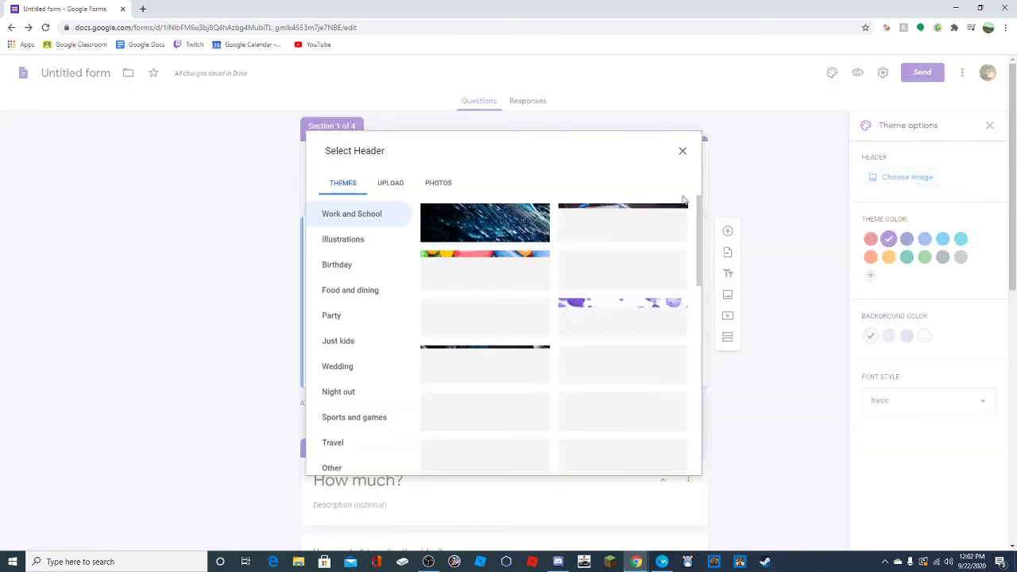
scroll(526, 285, down, 10)
scroll(526, 284, down, 5)
scroll(535, 263, up, 5)
scroll(584, 308, up, 3)
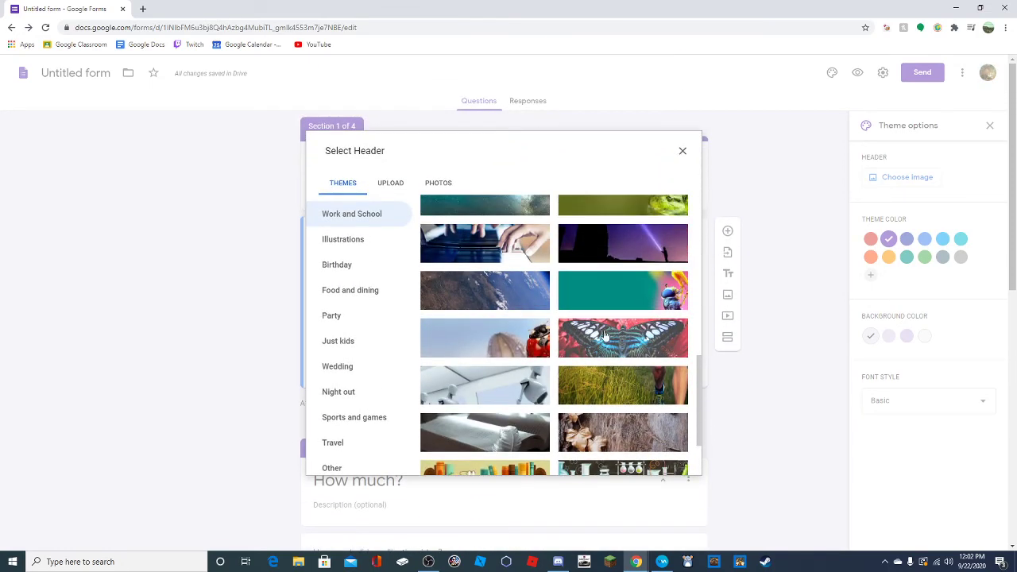
click(667, 332)
click(686, 464)
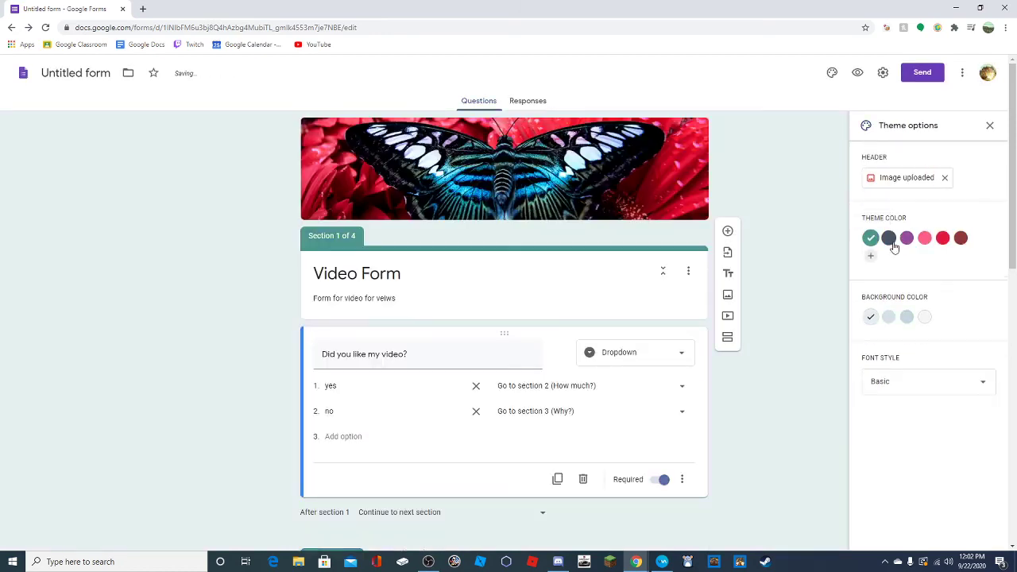
Set the theme colour to purple and the background to light purple
click(907, 238)
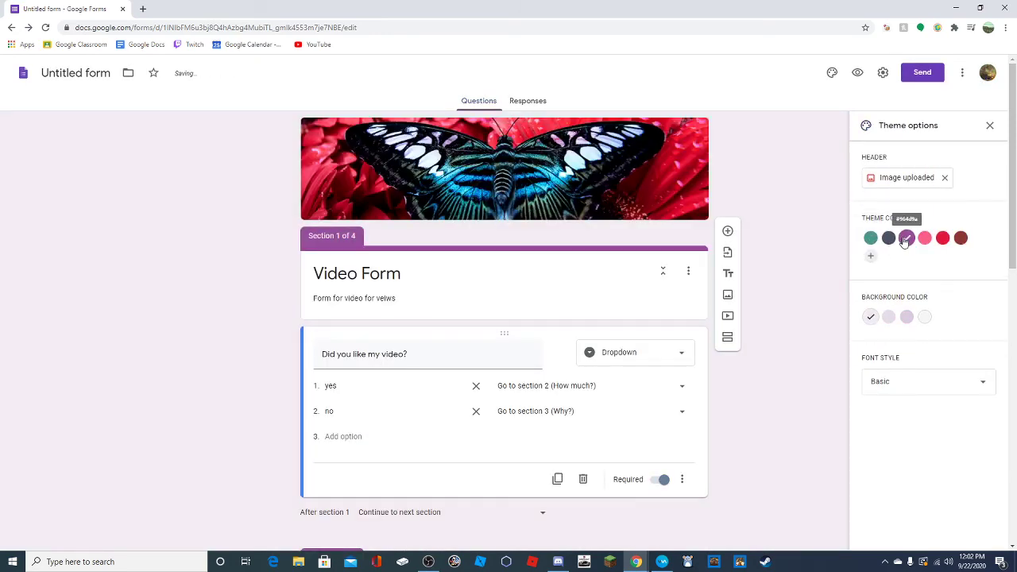
click(924, 238)
click(960, 238)
click(942, 237)
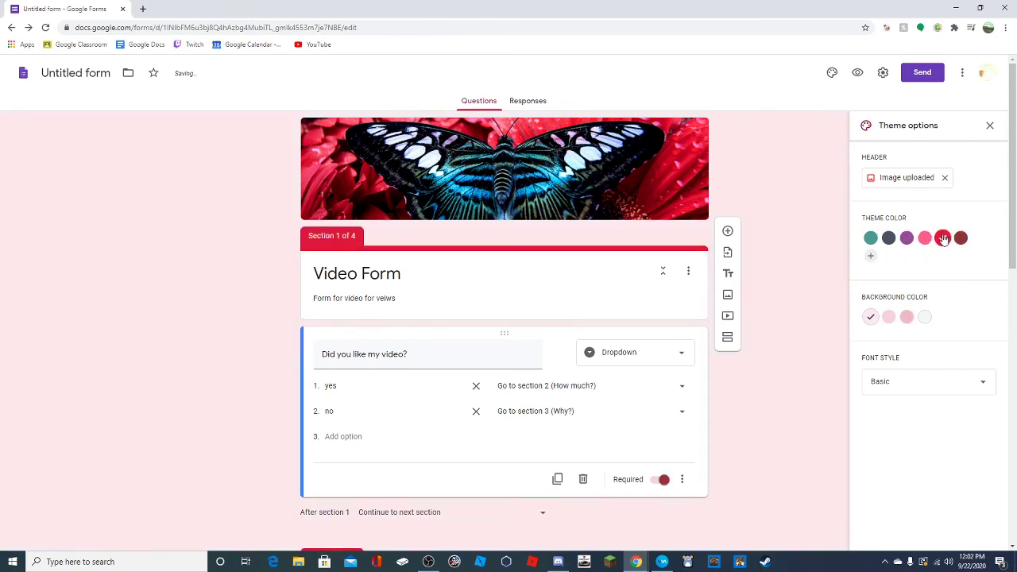
click(907, 238)
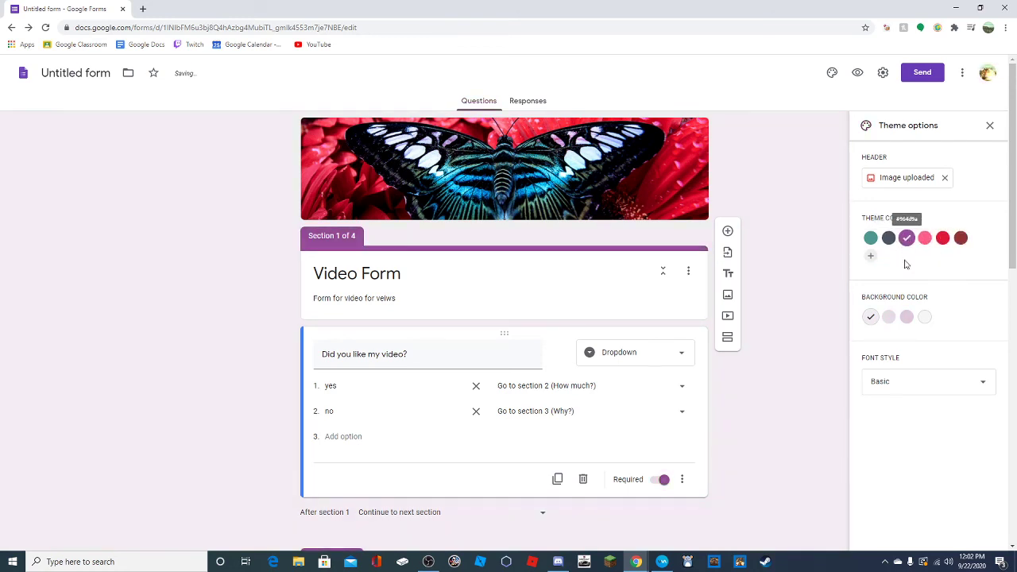
click(889, 316)
click(907, 316)
click(924, 316)
click(889, 316)
Try Decorative, Formal and Playful fonts, then keep the Basic font style
click(904, 388)
click(906, 408)
click(907, 417)
click(903, 394)
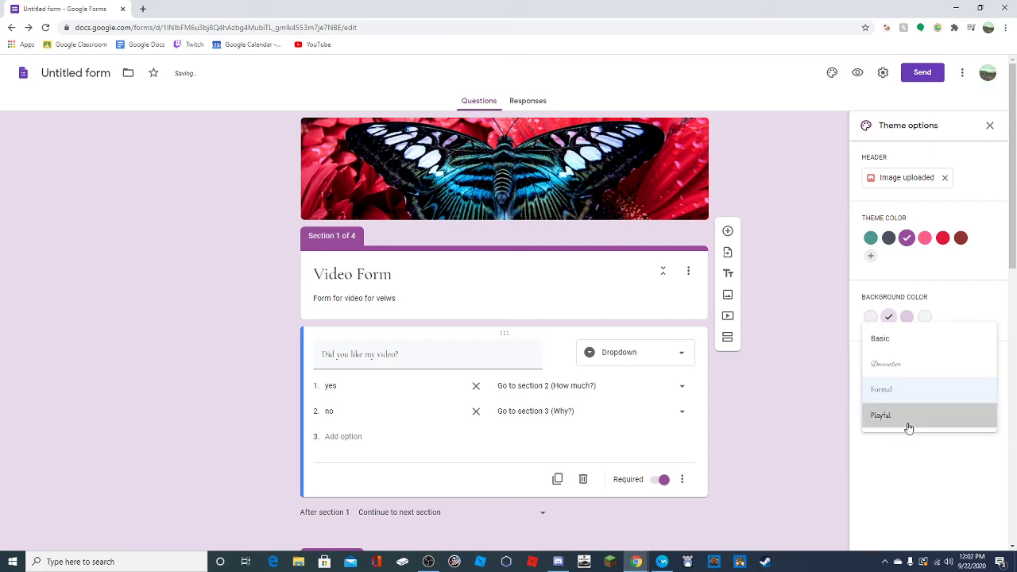
click(906, 417)
click(909, 382)
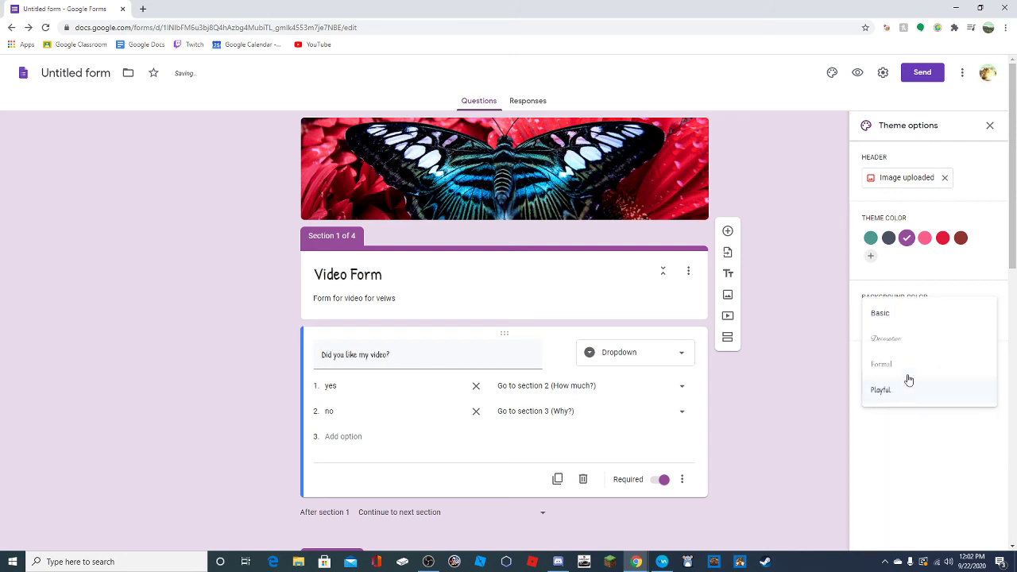
click(897, 319)
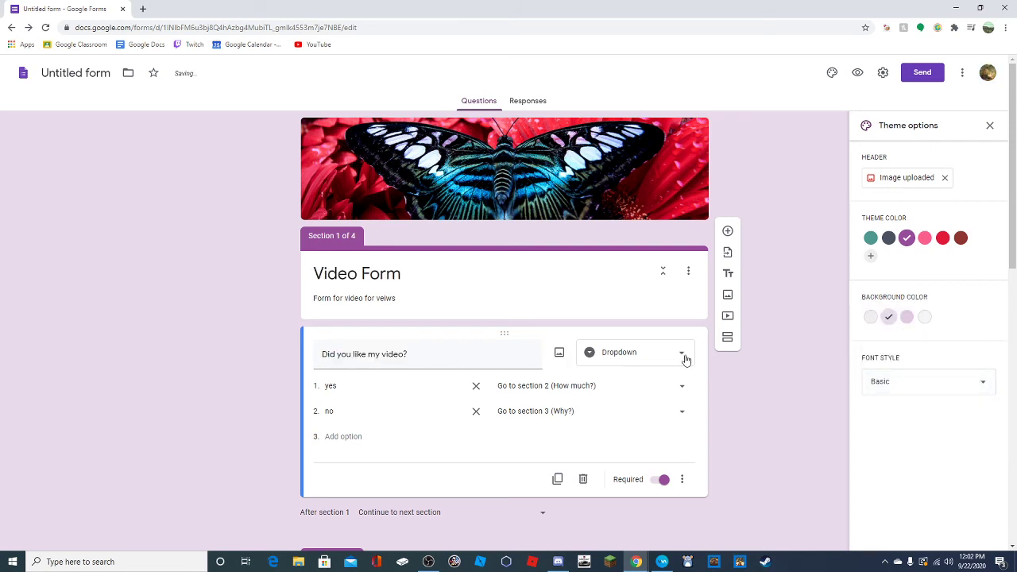